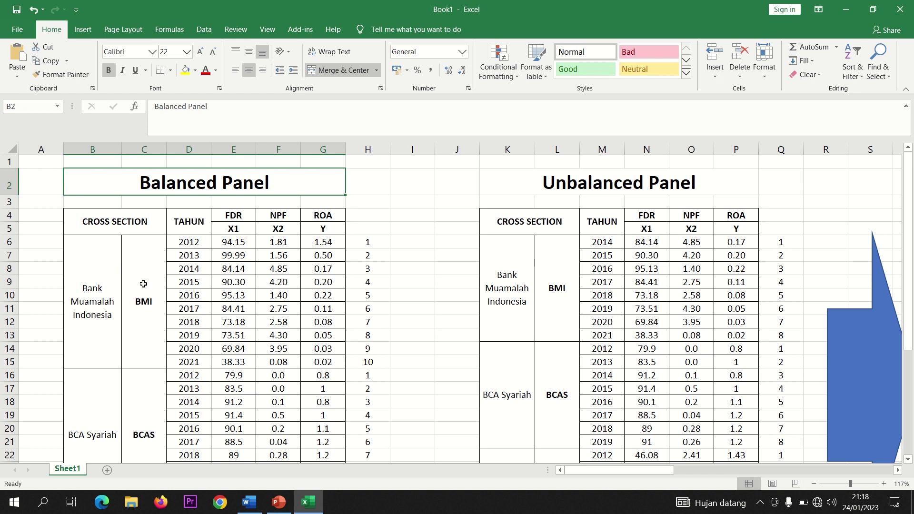
Step: Examine the years and observation numbers listed for each of the three banks in the Balanced Panel table
left_click(144, 284)
left_click_drag(908, 202, 912, 327)
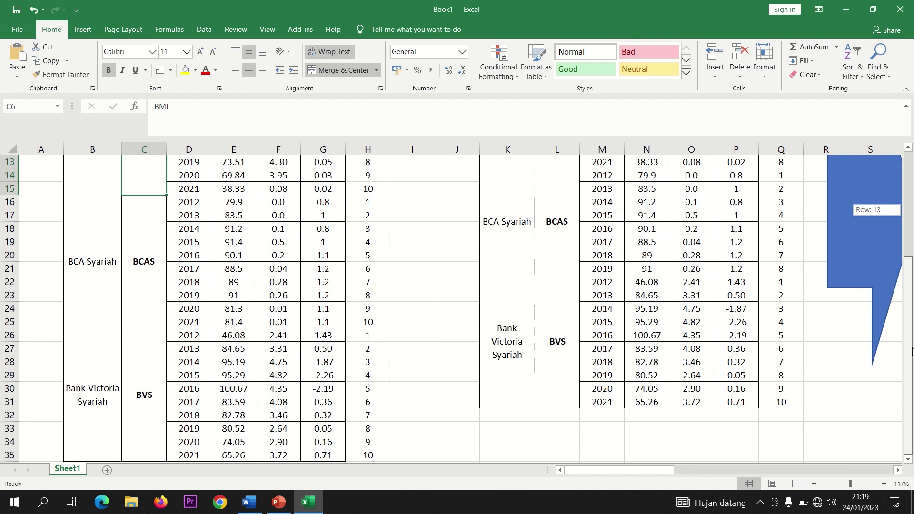
left_click_drag(910, 299, 909, 195)
left_click(205, 188)
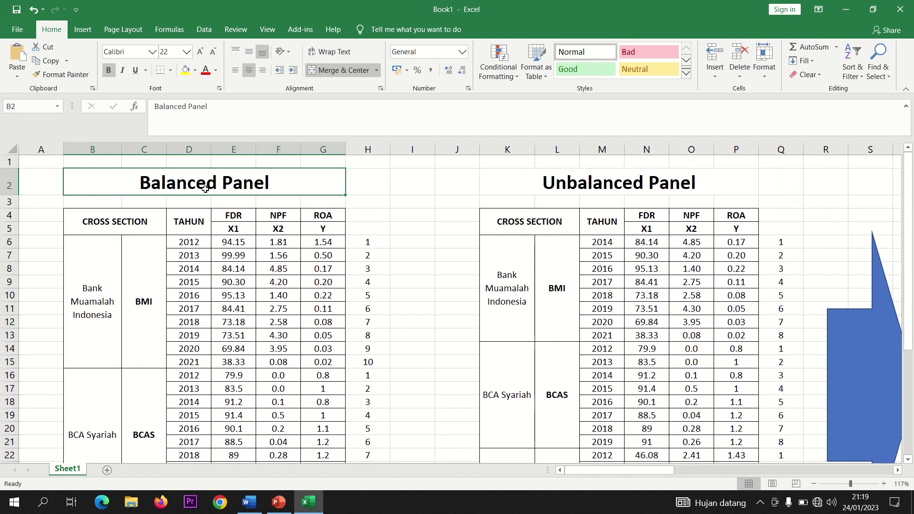
left_click(188, 243)
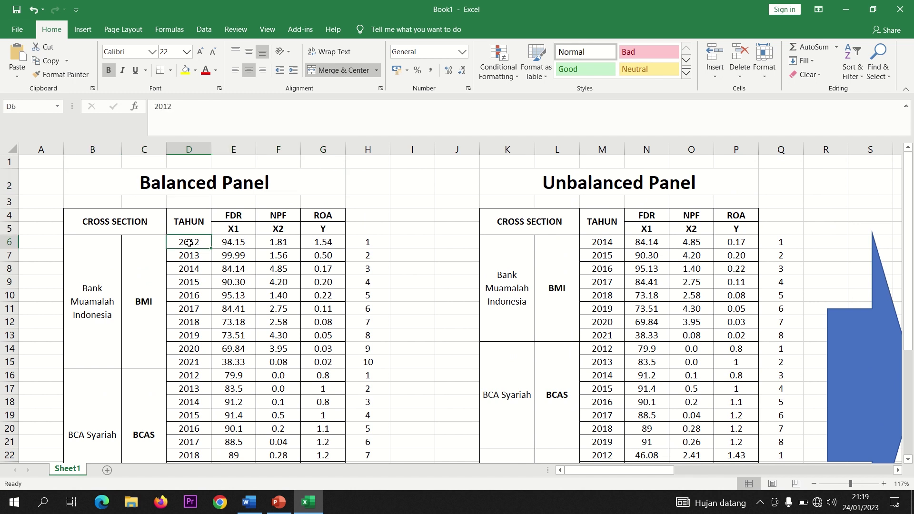
left_click_drag(188, 243, 190, 364)
left_click_drag(367, 242, 371, 361)
left_click_drag(188, 376, 189, 415)
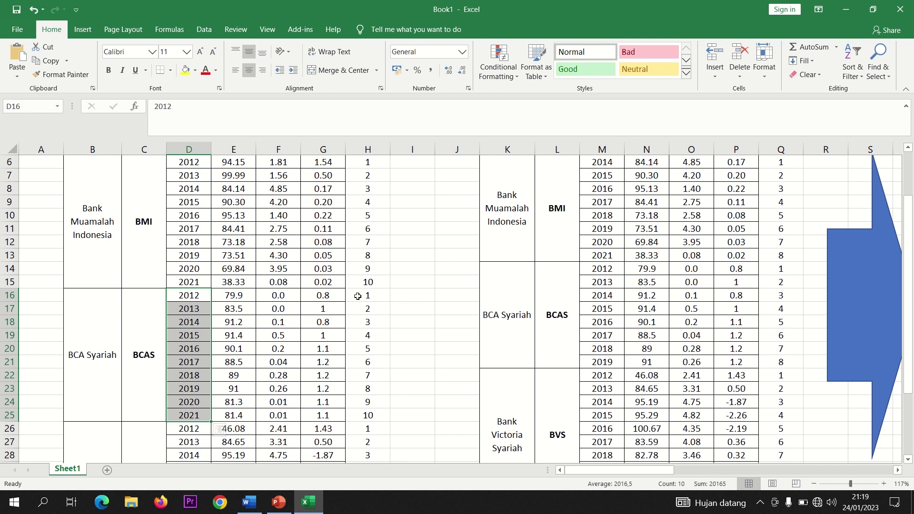
left_click_drag(360, 295, 375, 414)
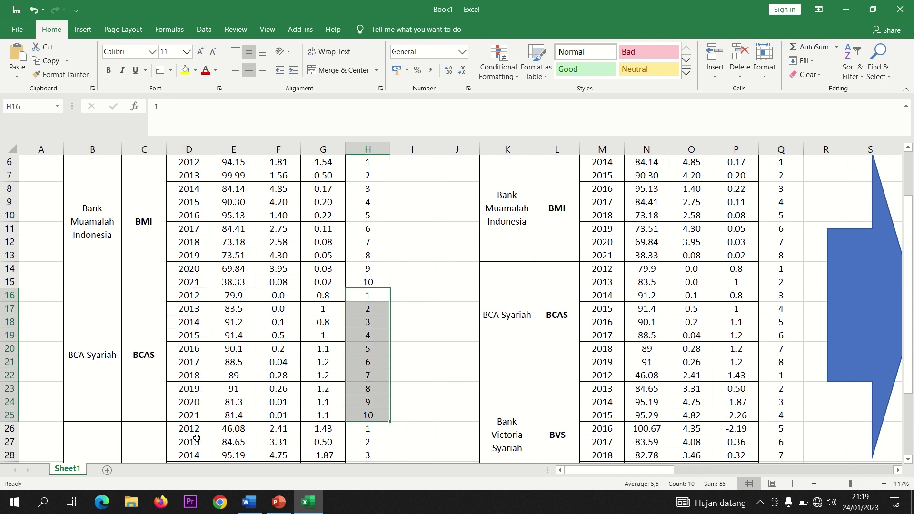
left_click_drag(190, 428, 190, 457)
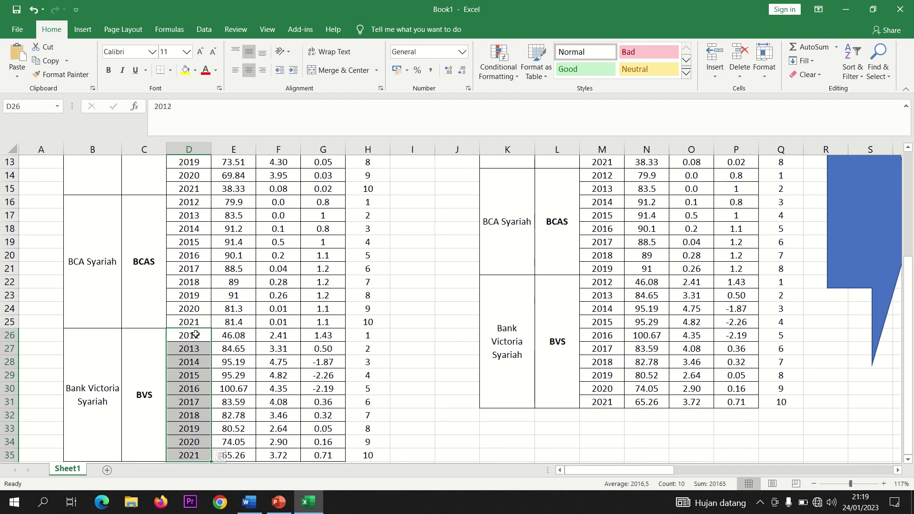
left_click_drag(369, 335, 372, 453)
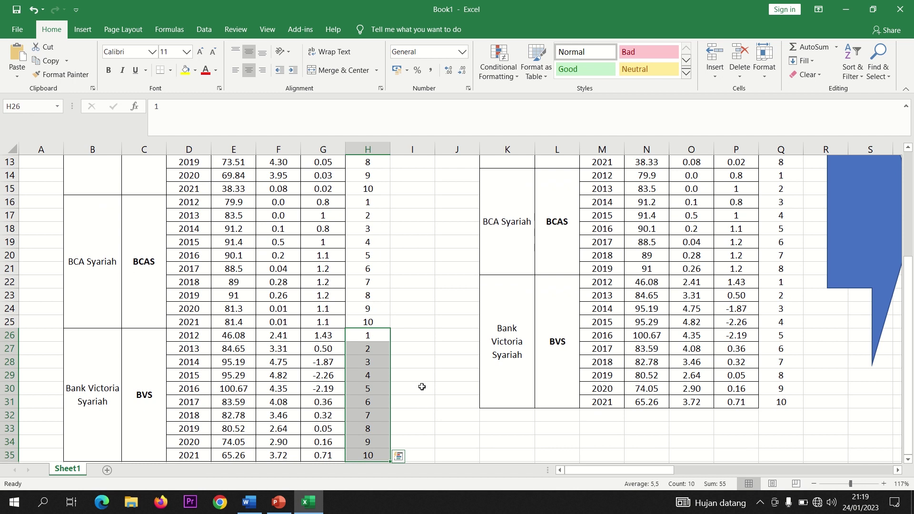
Step: Switch to PowerPoint to read the slide defining balanced and unbalanced panels, and return to the Excel workbook
left_click(278, 501)
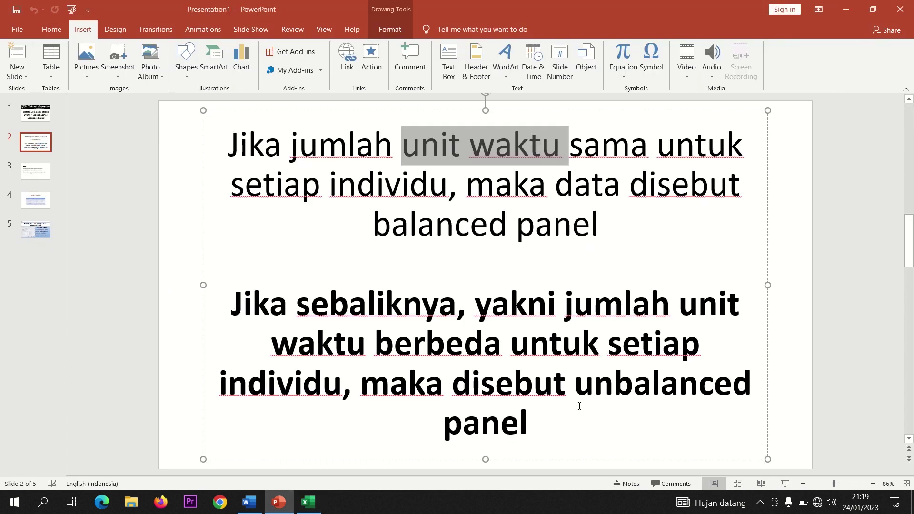
left_click(550, 395)
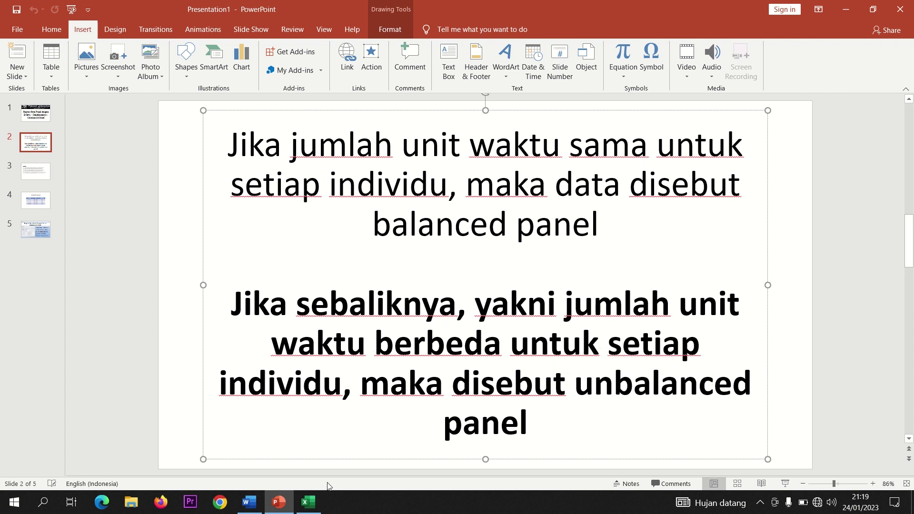
left_click(309, 502)
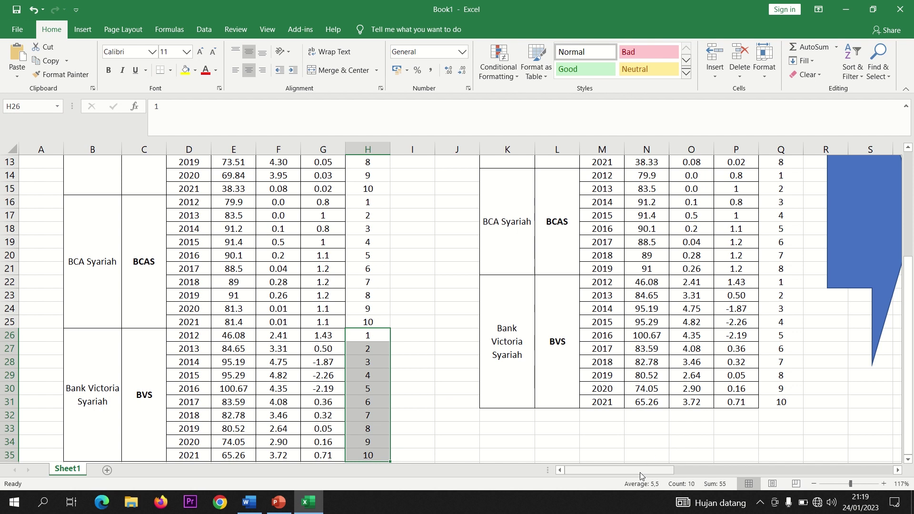
Step: Examine the years listed for BMI, BCAS and BVS in the Unbalanced Panel table
left_click_drag(908, 281, 908, 164)
left_click(562, 275)
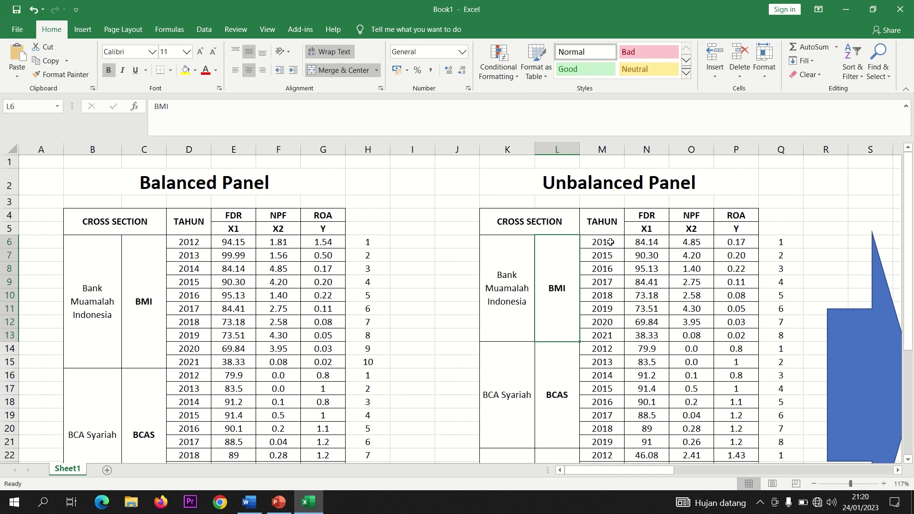
left_click_drag(607, 242, 614, 330)
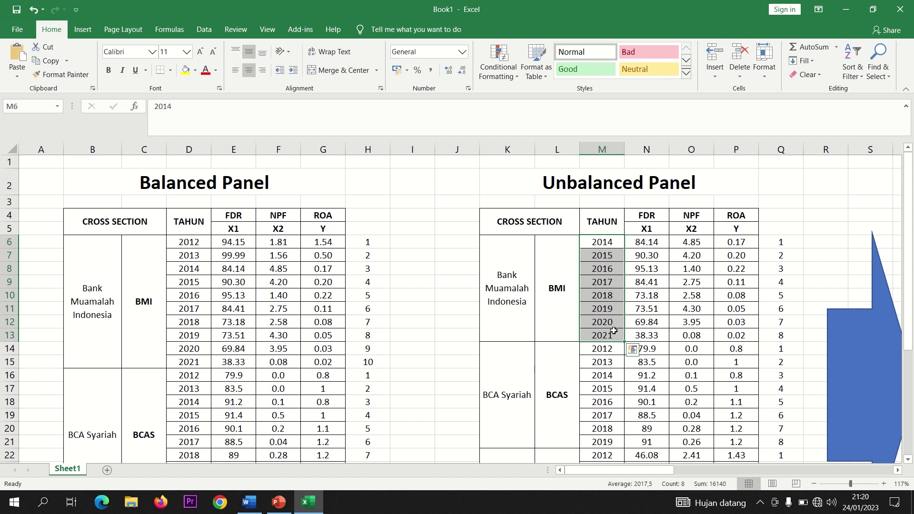
left_click(546, 382)
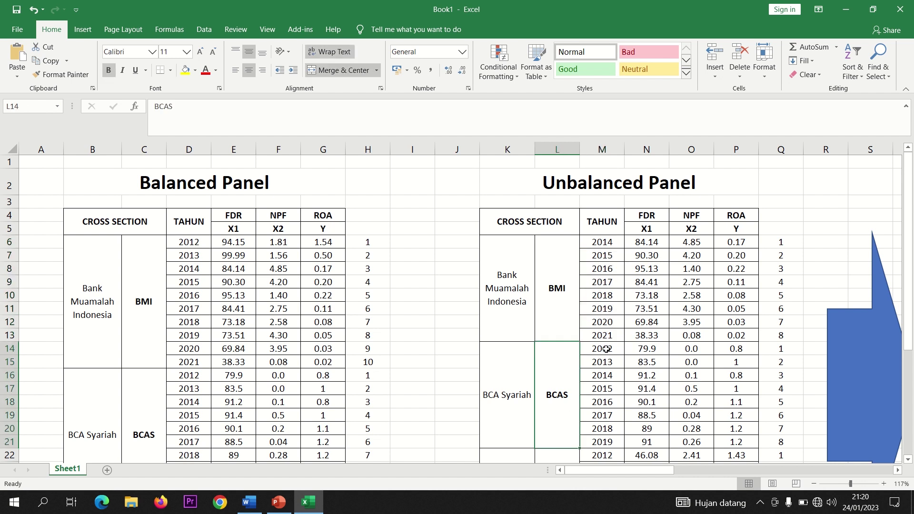
left_click_drag(607, 348, 611, 444)
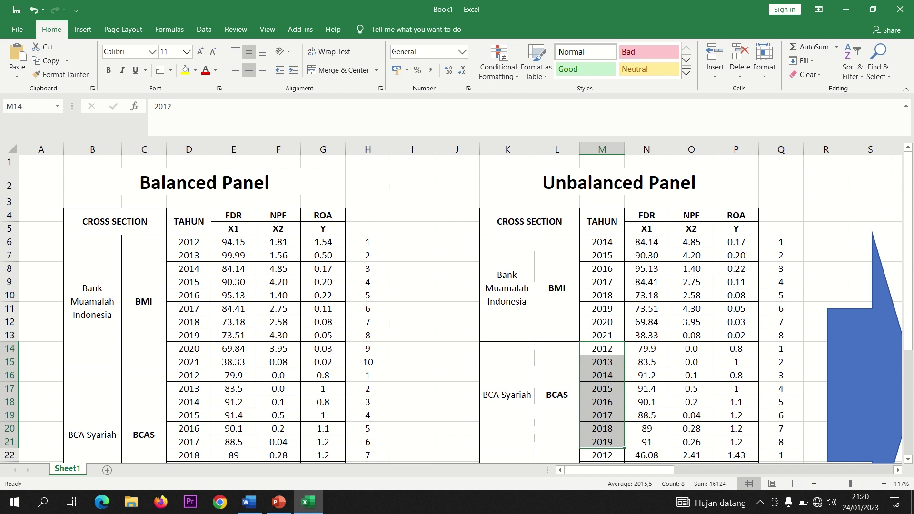
left_click_drag(912, 270, 912, 352)
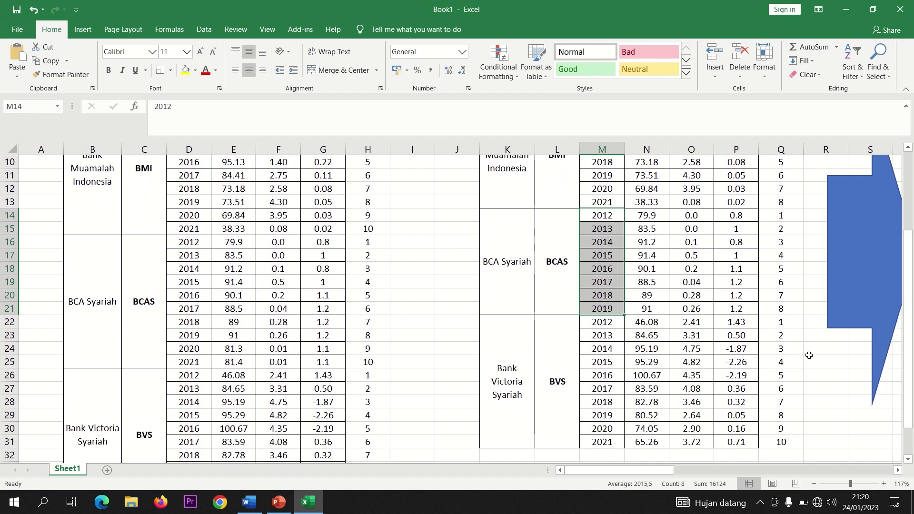
left_click(545, 379)
left_click_drag(606, 324, 616, 440)
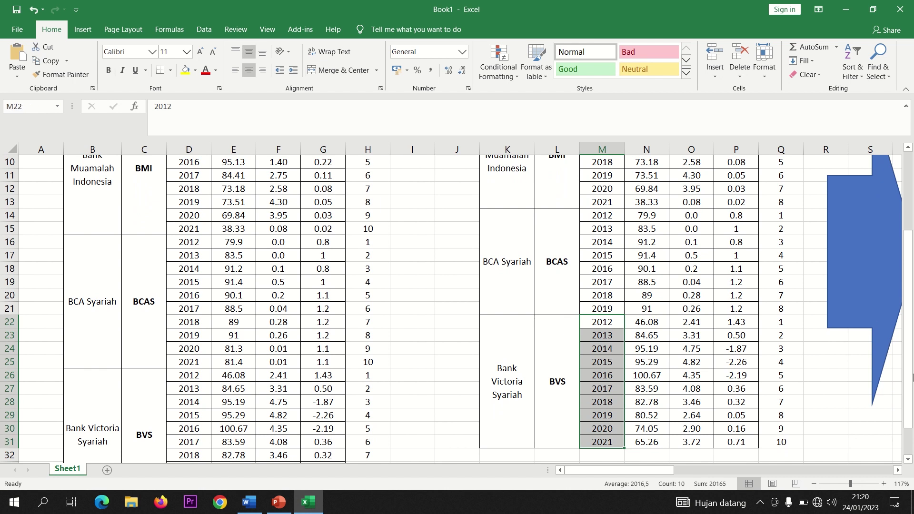
left_click_drag(911, 378, 911, 308)
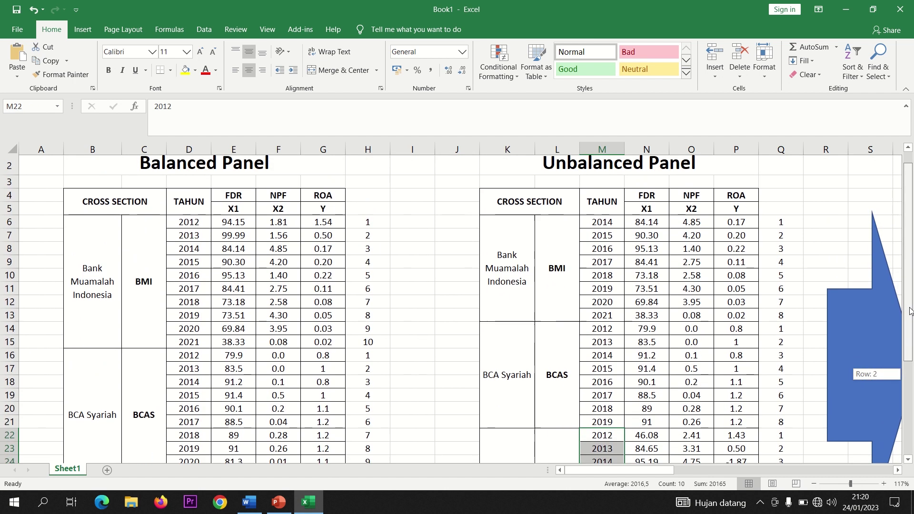
Step: Compare the observation numbers and the first and last years of the three banks in the Unbalanced Panel table
left_click(574, 276)
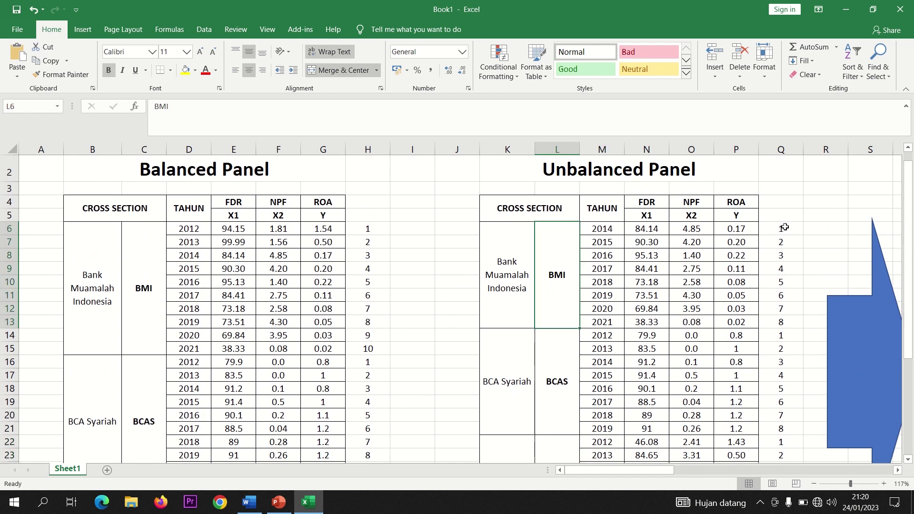
left_click_drag(783, 229, 784, 429)
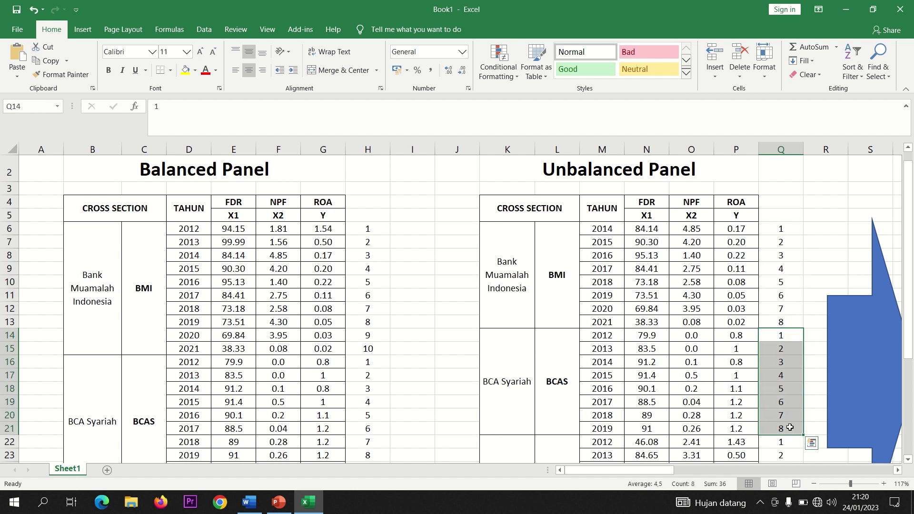
left_click(601, 230)
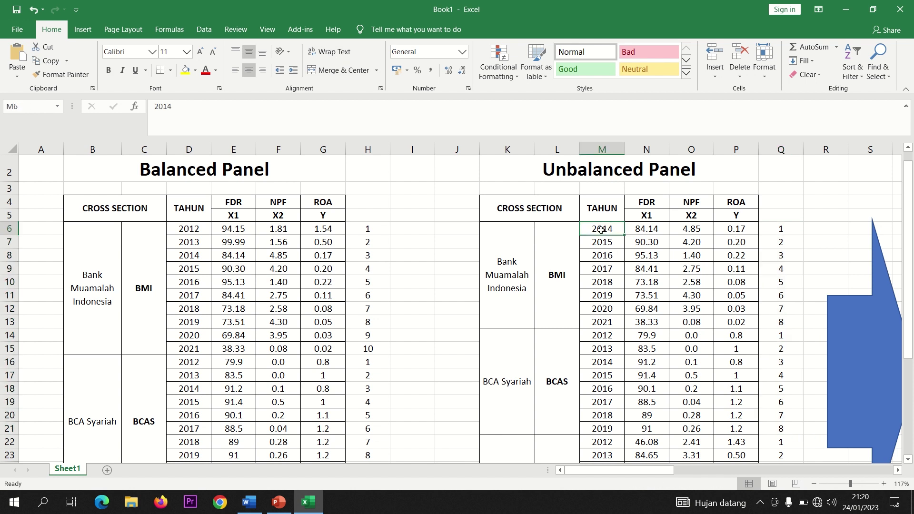
left_click(604, 335)
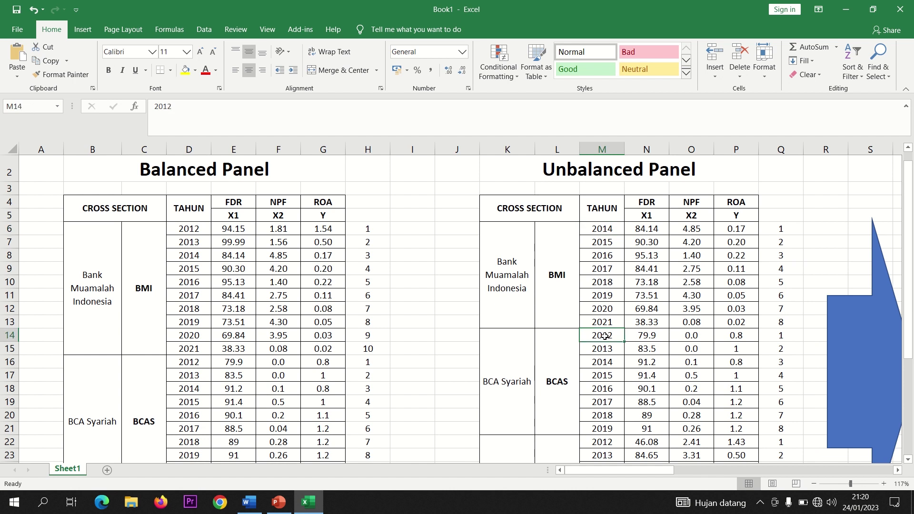
left_click(612, 322)
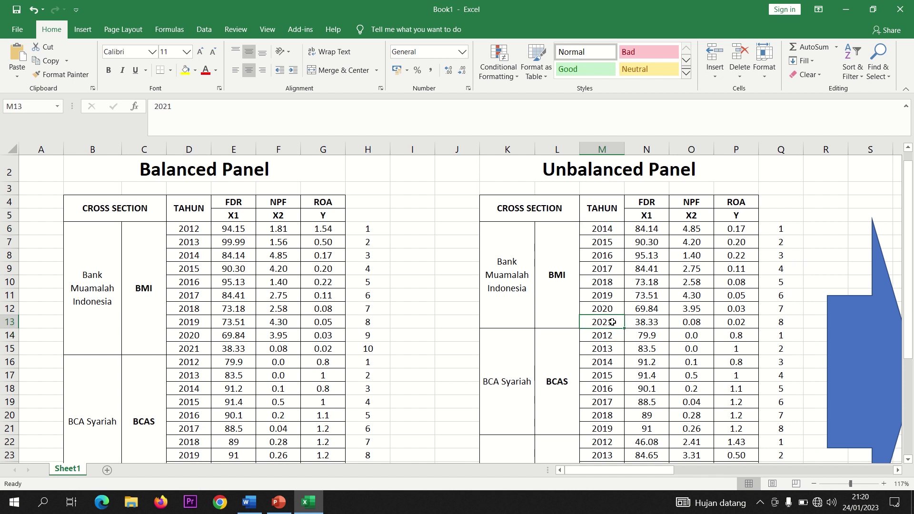
left_click(600, 429)
left_click_drag(907, 267, 912, 362)
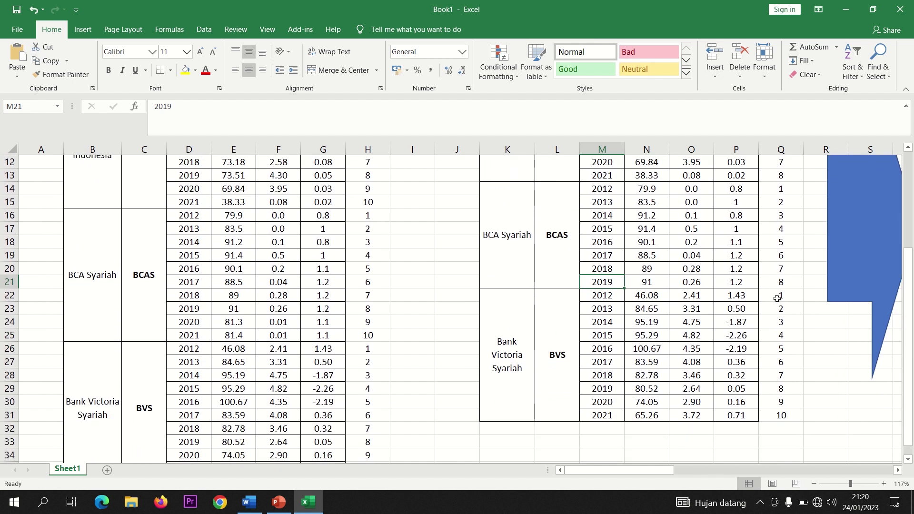
left_click_drag(776, 299, 781, 416)
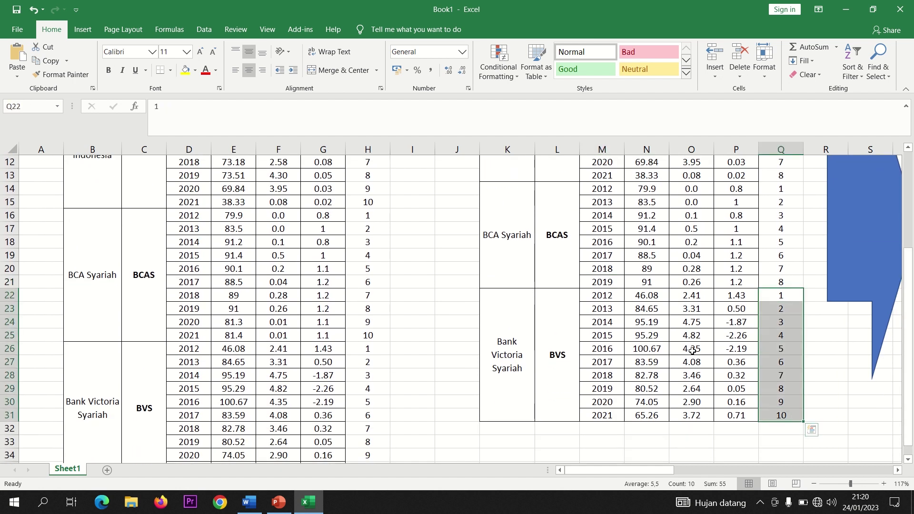
left_click_drag(604, 296, 610, 412)
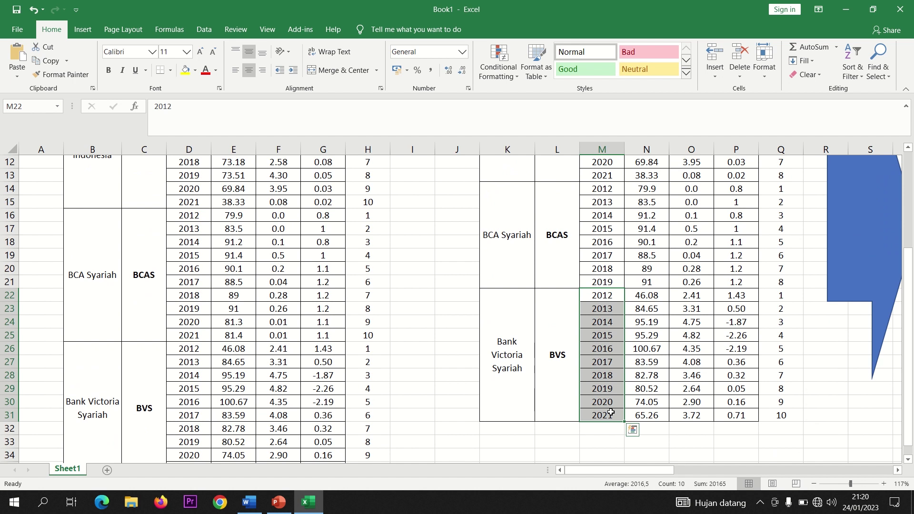
left_click_drag(907, 369, 908, 273)
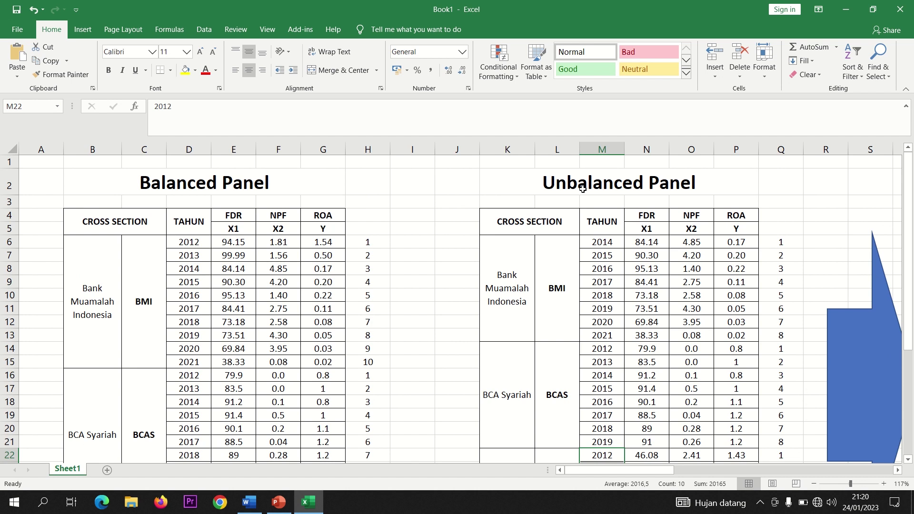
Step: Select the Balanced Panel title, minimize the open Excel and PowerPoint windows, and launch EViews 9 from the desktop
left_click(303, 183)
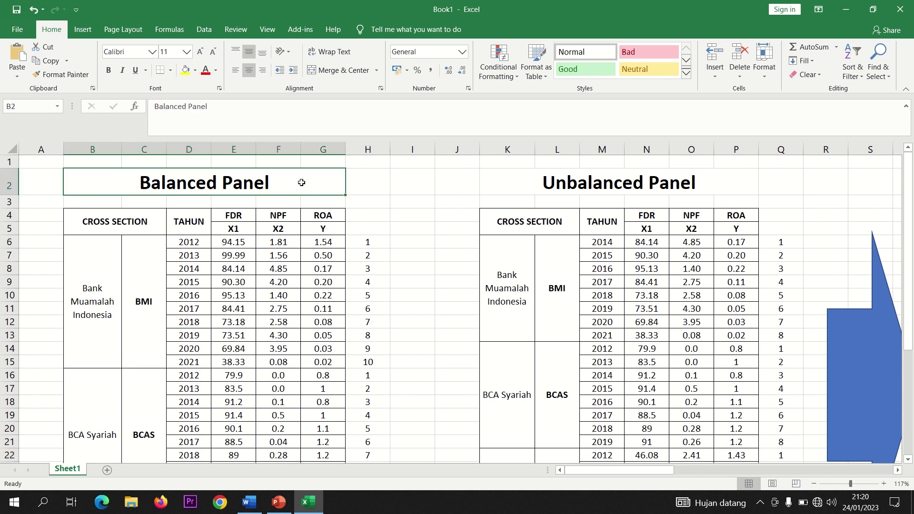
left_click(845, 10)
left_click(845, 10)
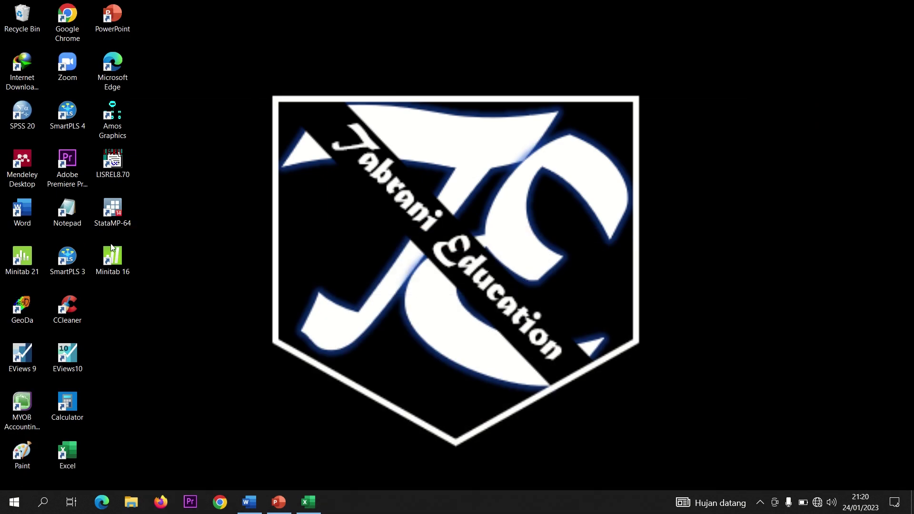
double_click(22, 354)
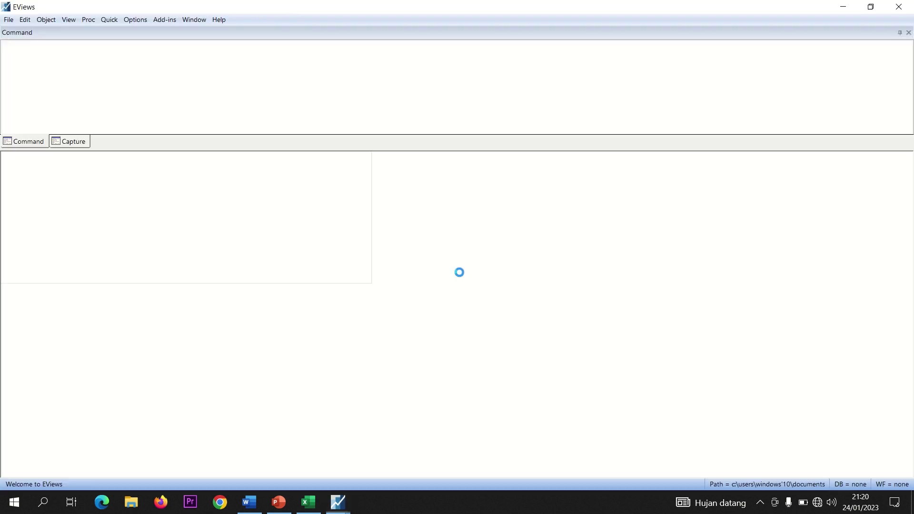
Step: Create a new Balanced Panel workfile with annual frequency, start date 2012, end date 2021 and 3 cross sections
left_click(408, 180)
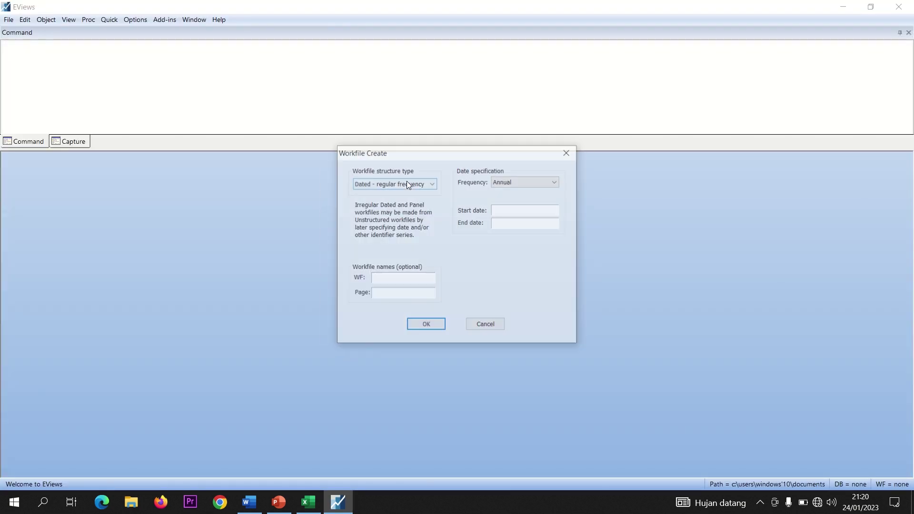
left_click(412, 184)
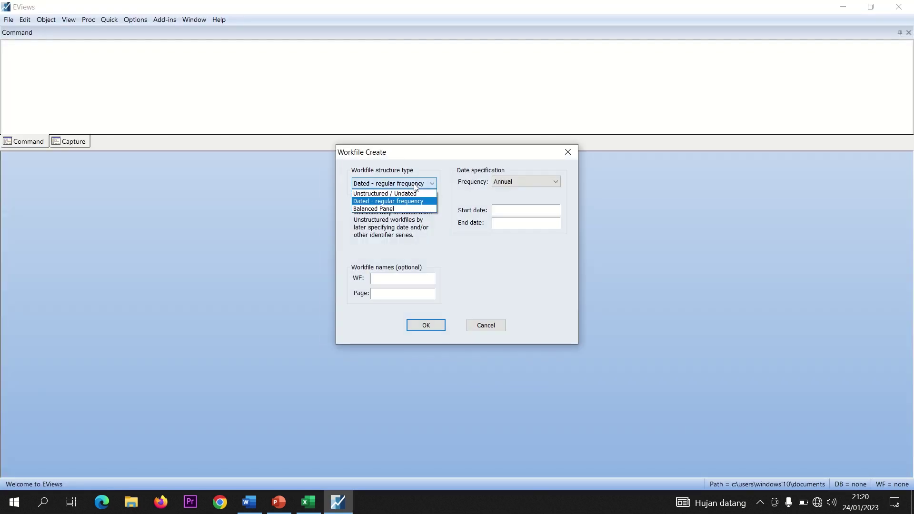
left_click(386, 210)
left_click(503, 209)
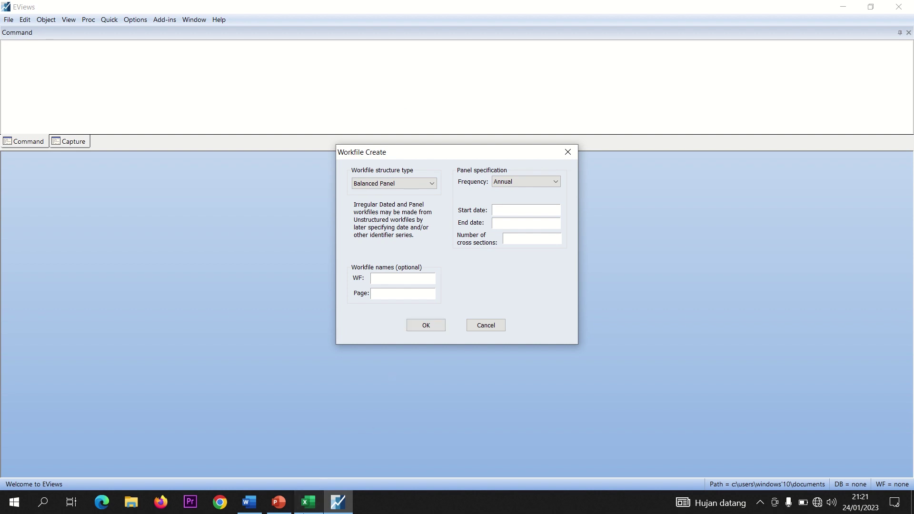
left_click(313, 510)
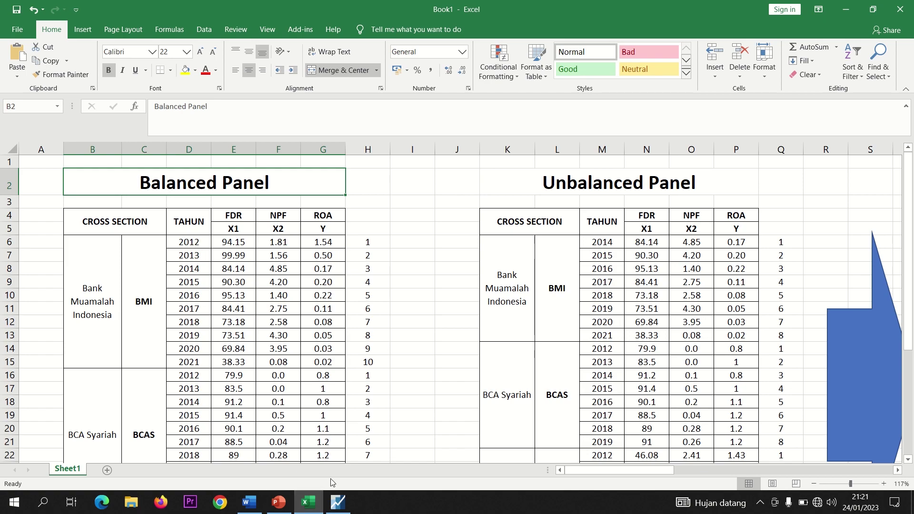
left_click(338, 502)
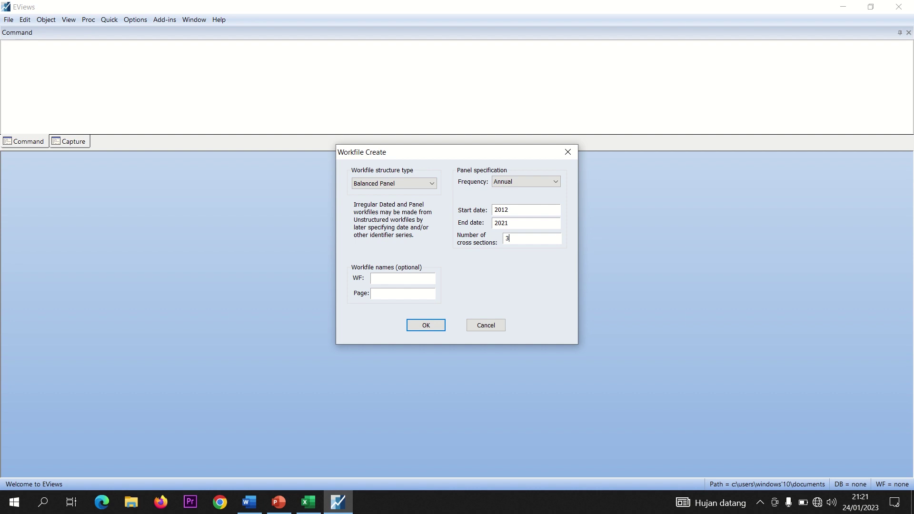
left_click(432, 328)
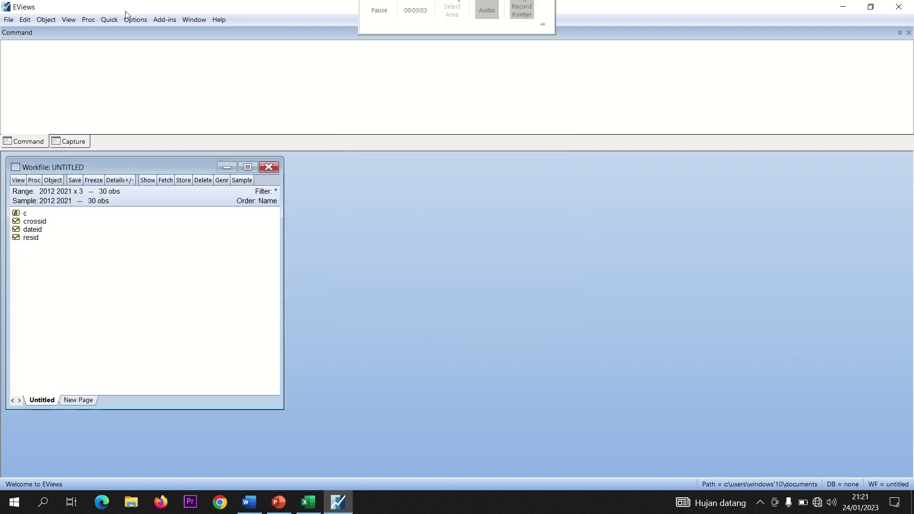
Step: Open an empty group in the new workfile and examine the yearly observation rows of each cross section
left_click(109, 20)
left_click(133, 77)
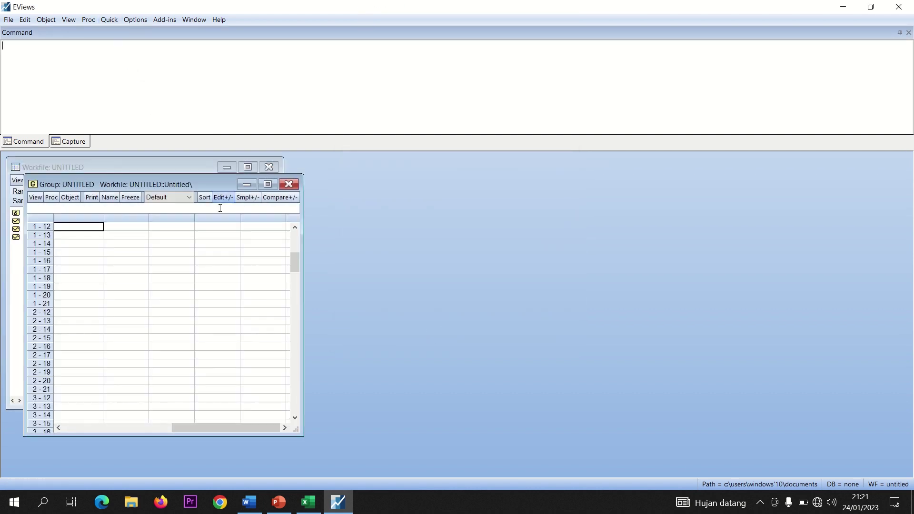
left_click(49, 228)
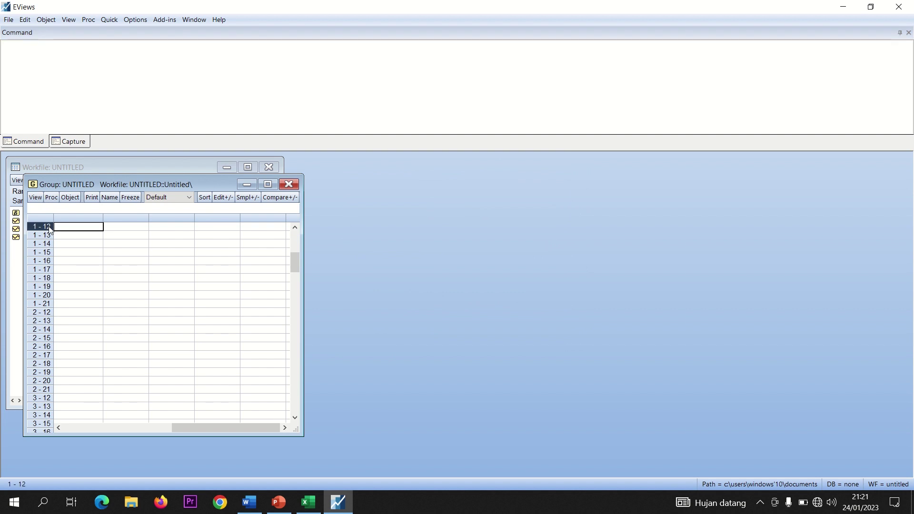
left_click_drag(48, 242, 46, 391)
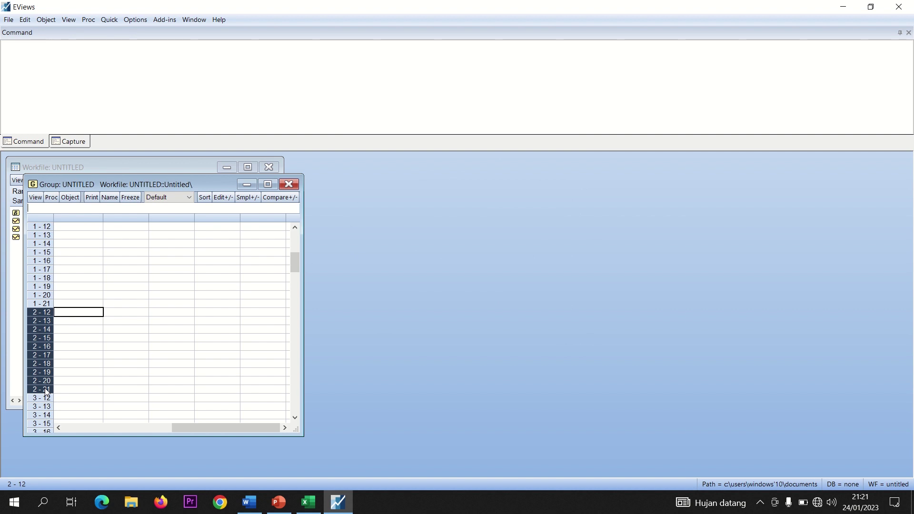
Step: Delete the untitled group and close the untitled balanced panel workfile
left_click(288, 188)
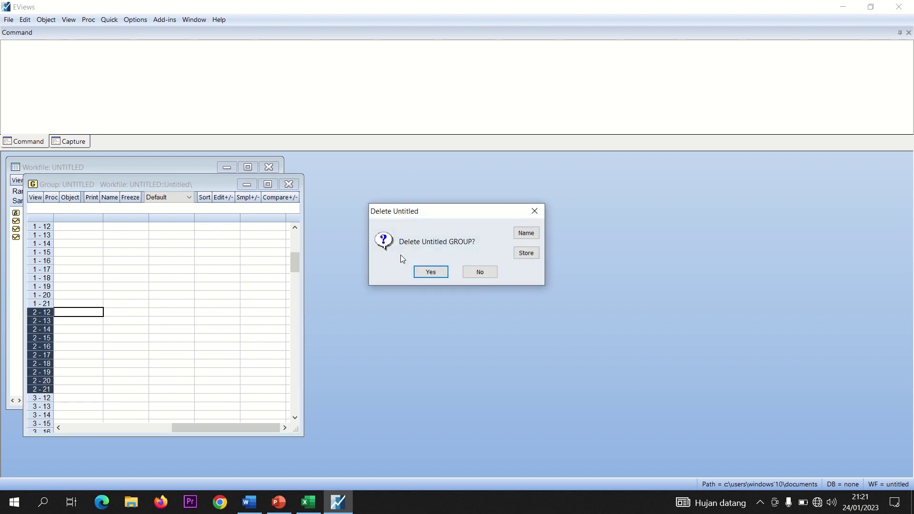
left_click(431, 272)
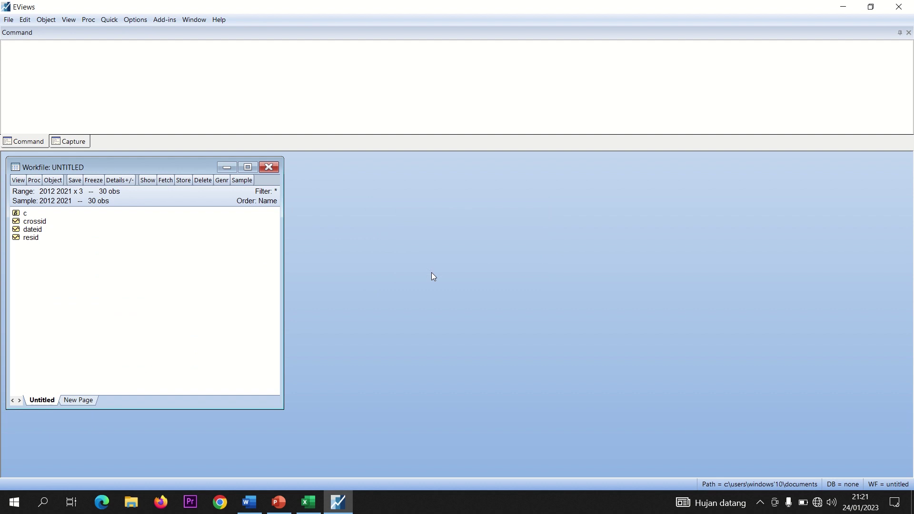
left_click(269, 168)
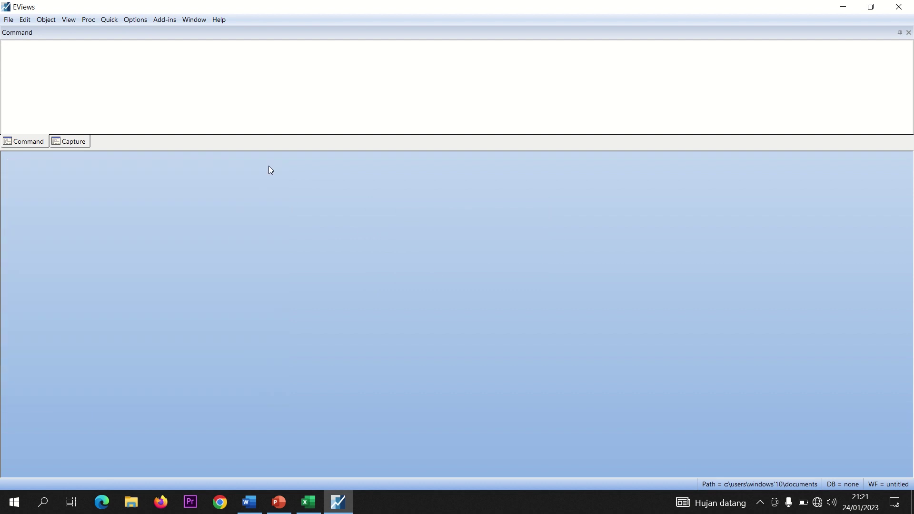
Step: Switch to the Excel workbook and compare the Unbalanced Panel table with its stacked version, which repeats the bank code on every row
left_click(309, 502)
left_click(594, 349)
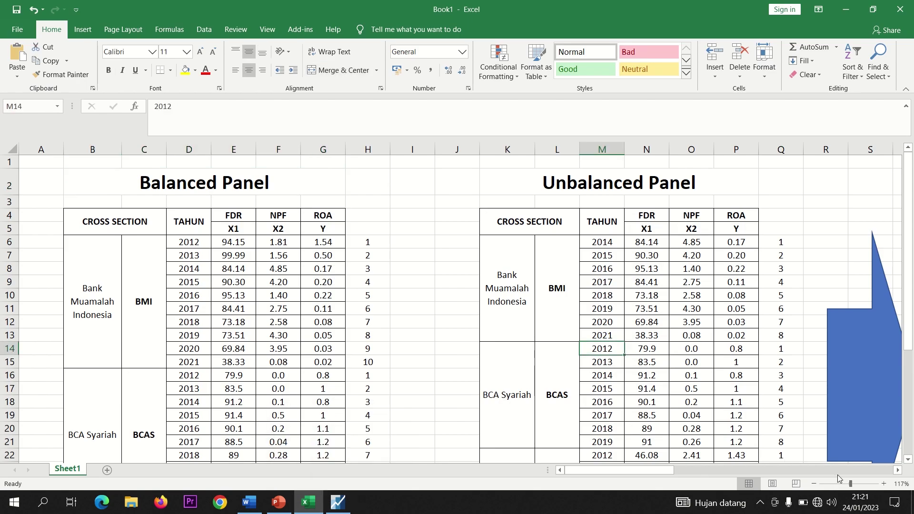
left_click_drag(849, 483, 842, 484)
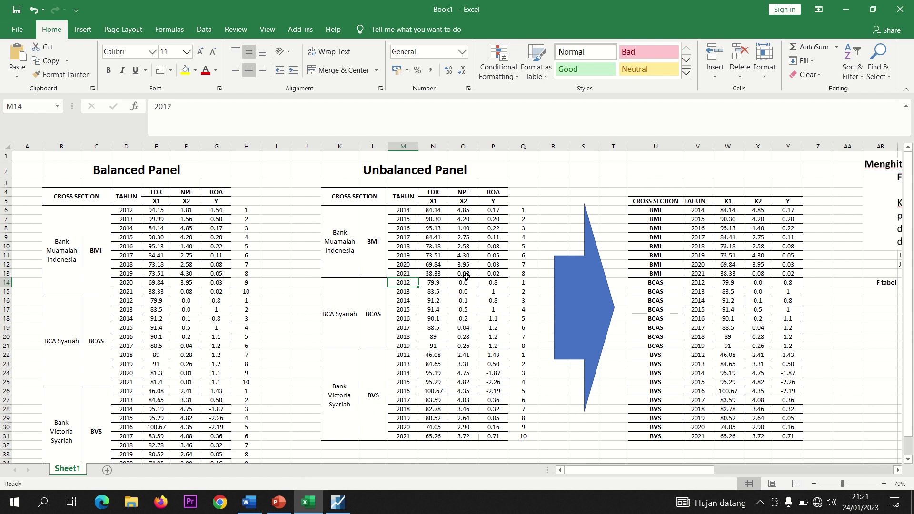
left_click_drag(401, 175, 428, 390)
left_click_drag(667, 205, 788, 439)
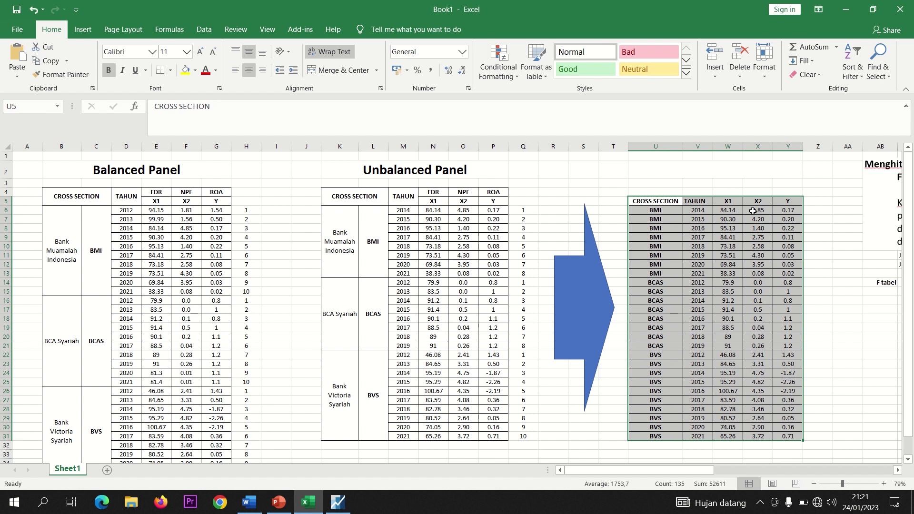
left_click(377, 243)
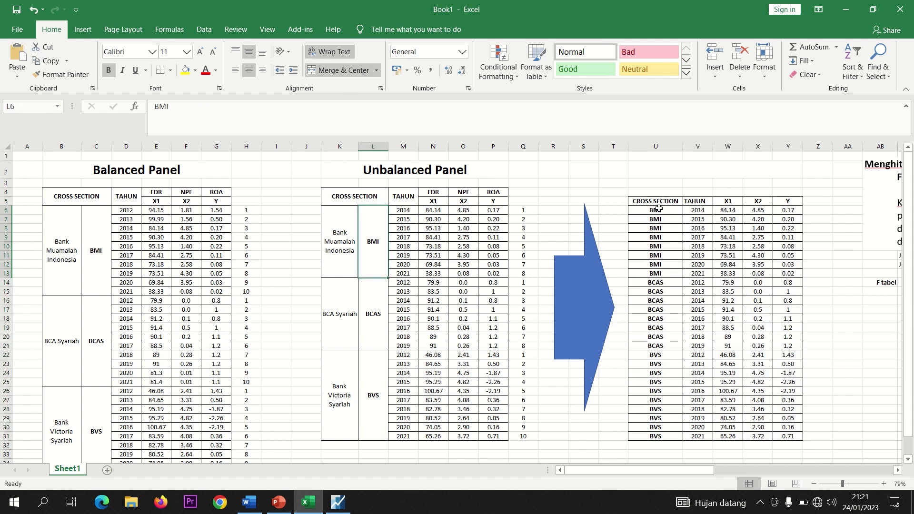
left_click_drag(659, 208, 665, 436)
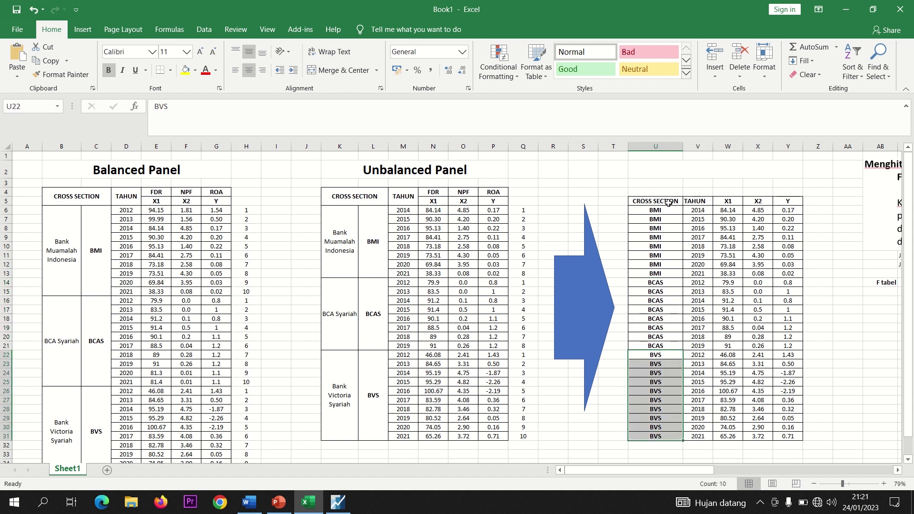
Step: Copy the stacked table in U5:Y31 and paste it with its formatting into cell A1 of a new workbook
left_click_drag(669, 203, 793, 437)
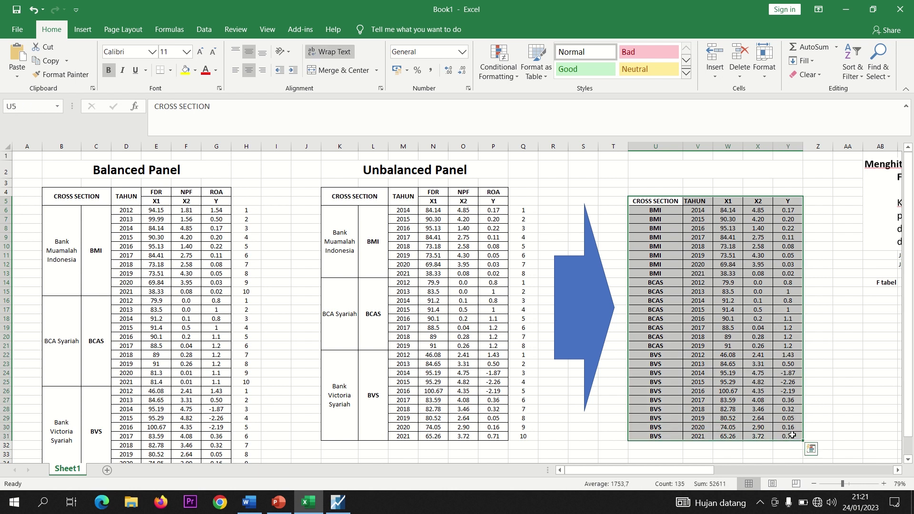
right_click(793, 437)
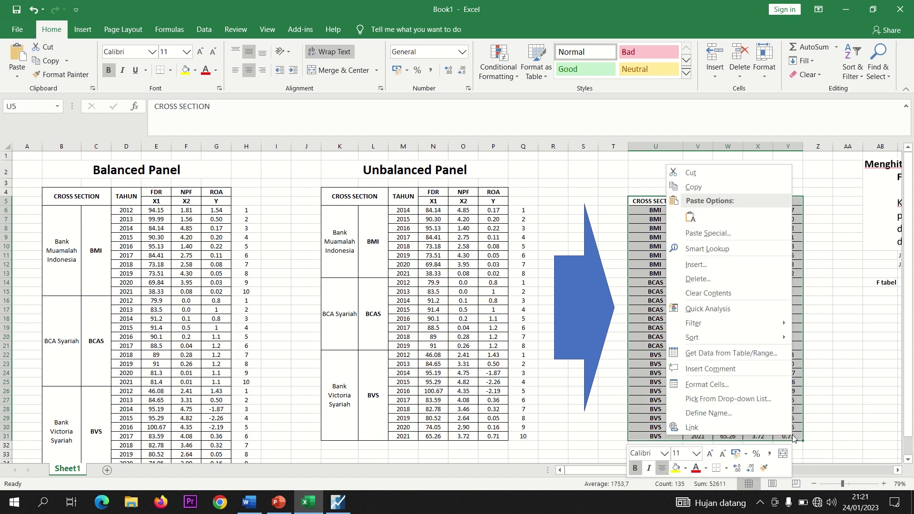
left_click(695, 188)
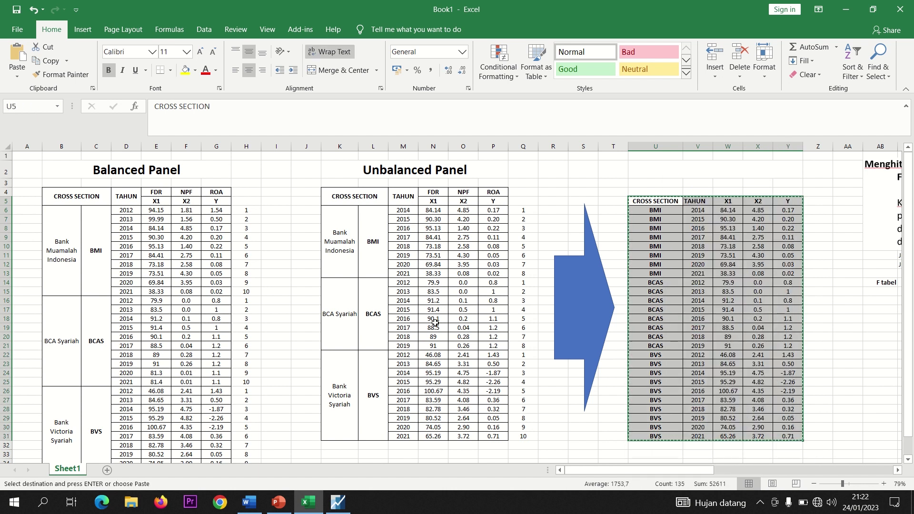
key("ctrl+n")
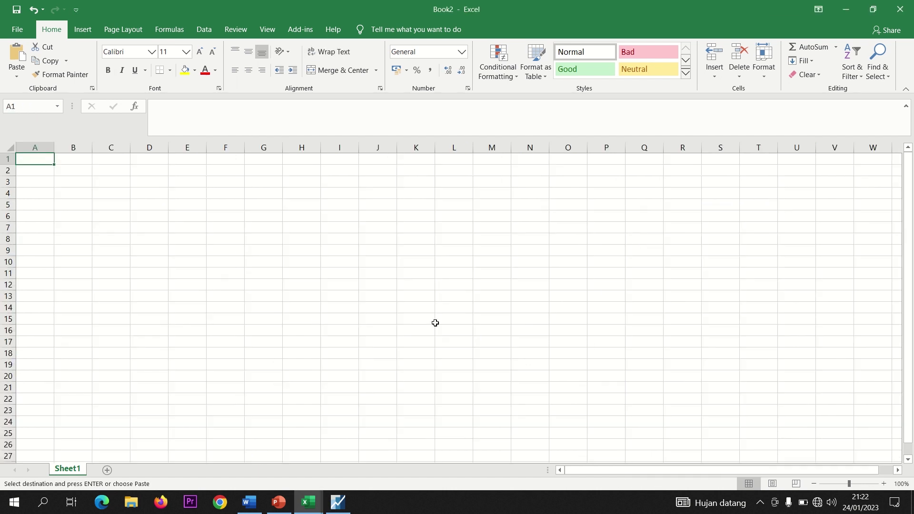
right_click(35, 158)
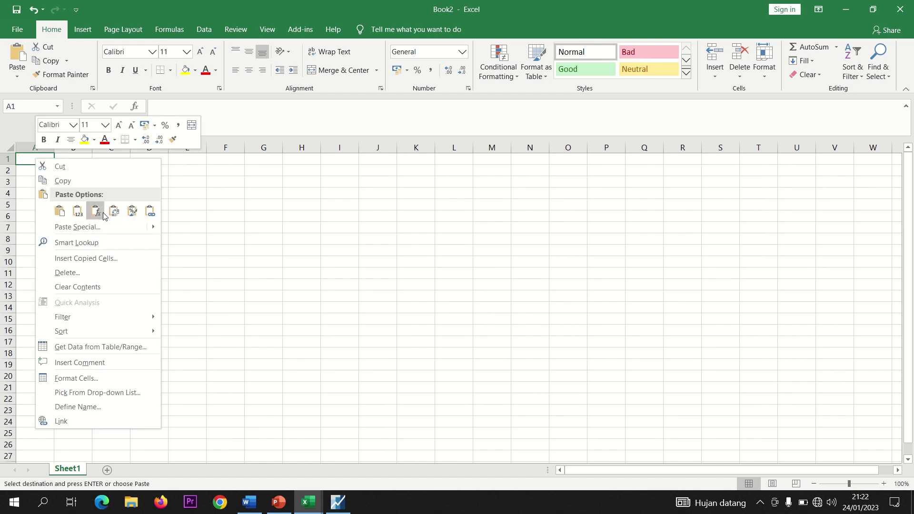
left_click(88, 213)
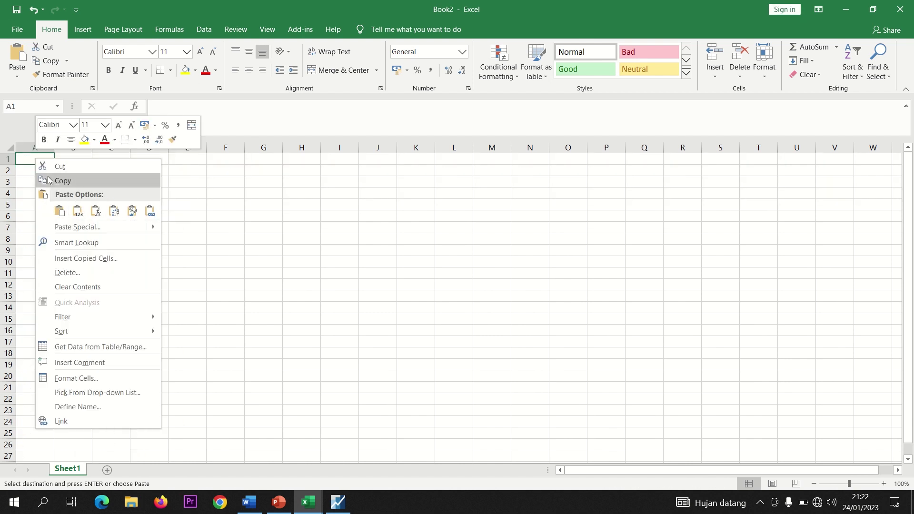
left_click(60, 211)
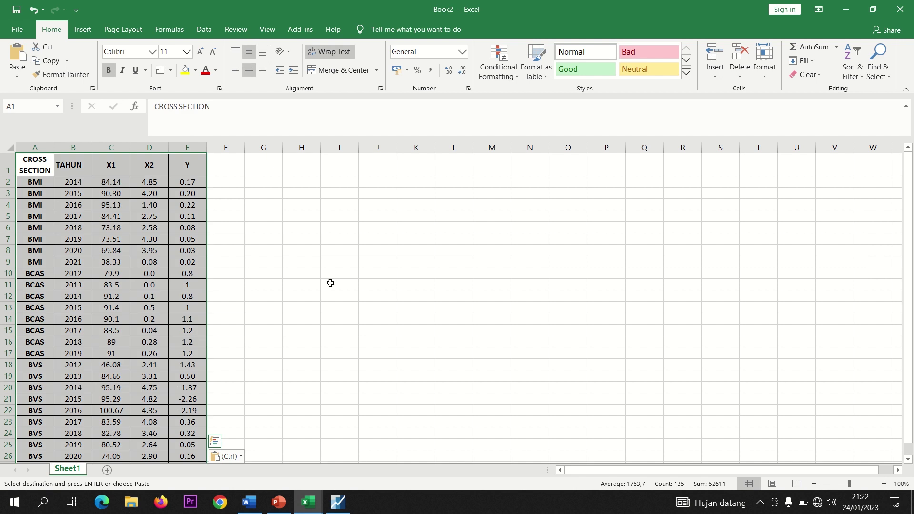
left_click(331, 283)
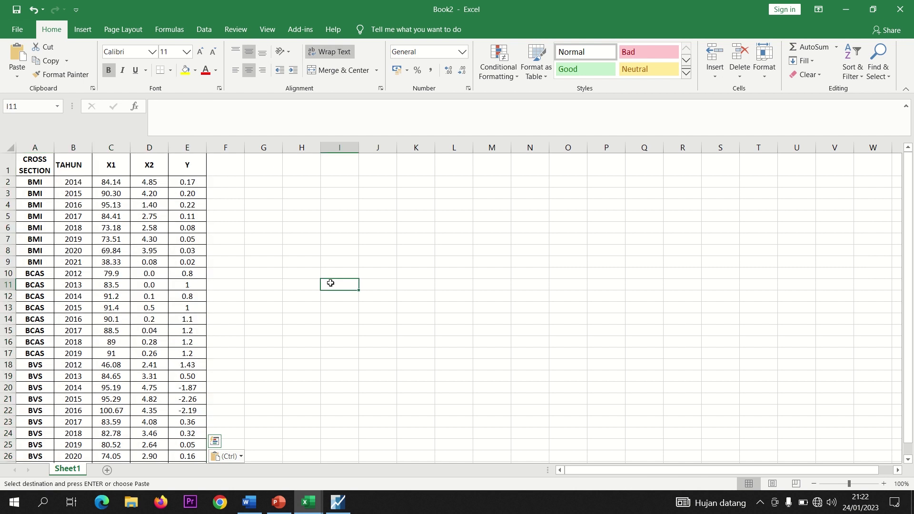
Step: Close the new workbook, saving it in Documents as an Excel Workbook named UNBALANCED PANEL
left_click(910, 4)
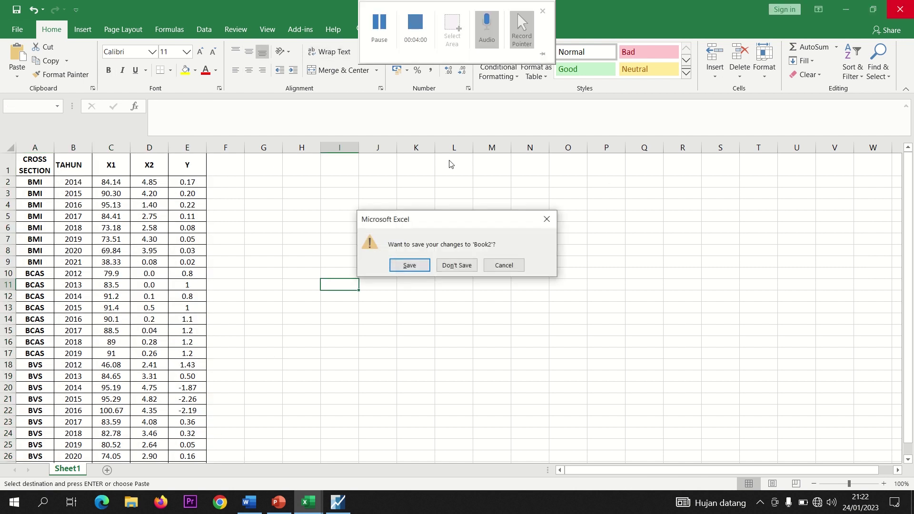
left_click(409, 264)
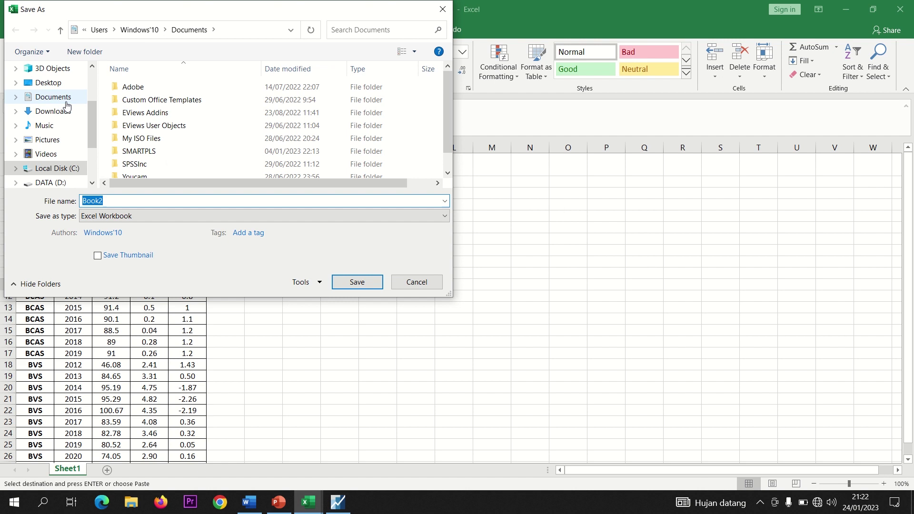
left_click(66, 102)
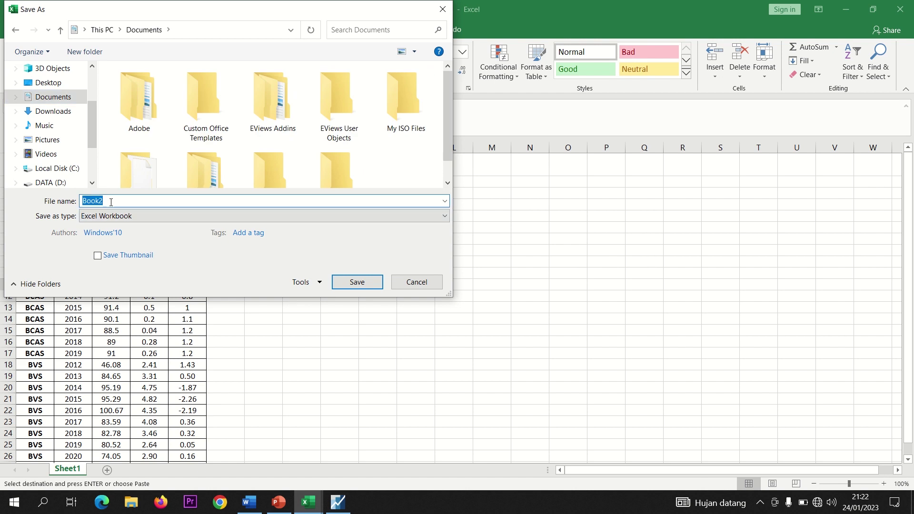
type("UB")
type("BA")
type("L")
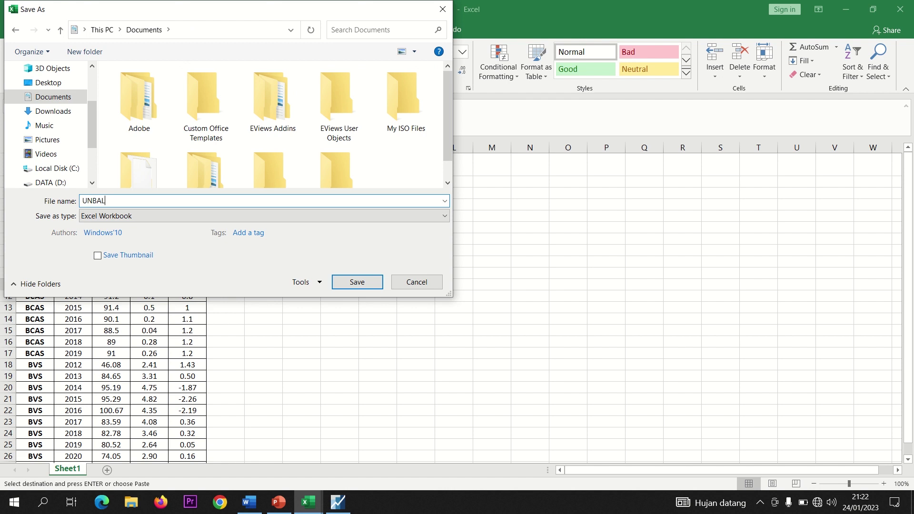
type("ANCED PANEL")
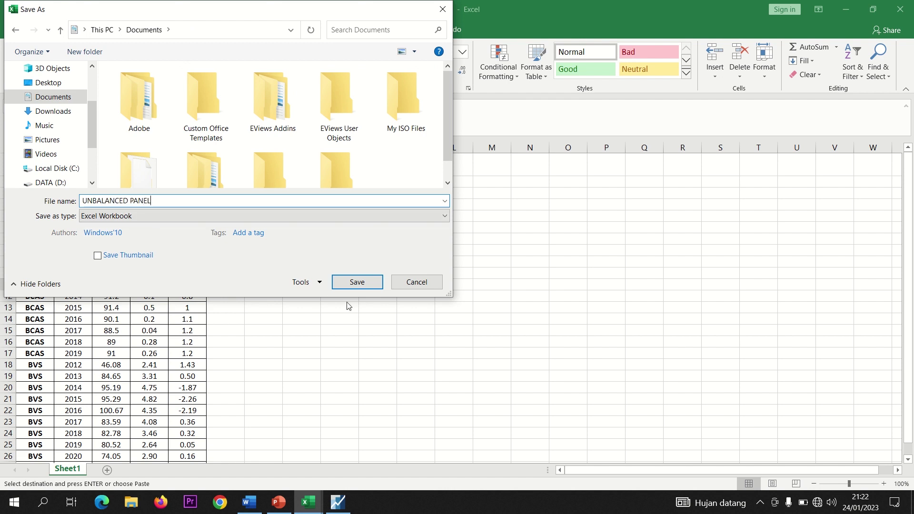
left_click(363, 283)
key("alt+Tab")
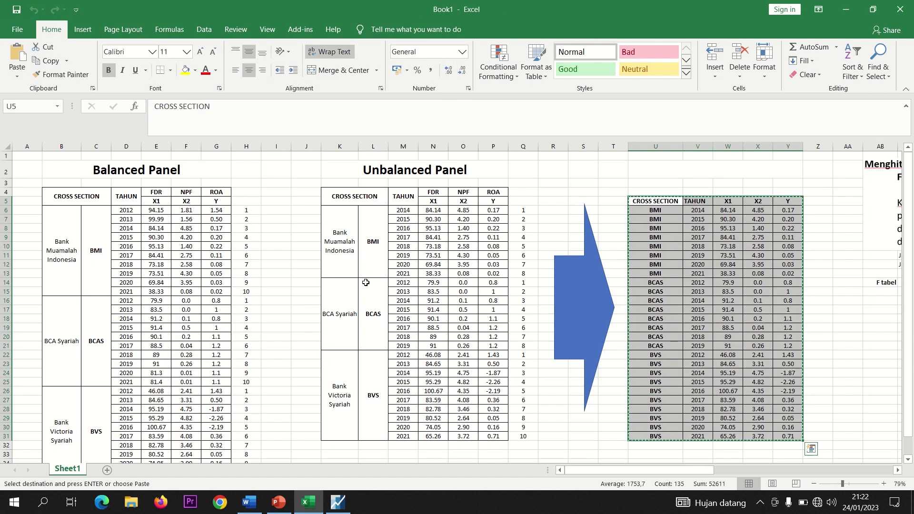
Step: Switch to EViews and start importing the UNBALANCED PANEL workbook from Documents, keeping the predefined Sheet1 range
left_click(337, 511)
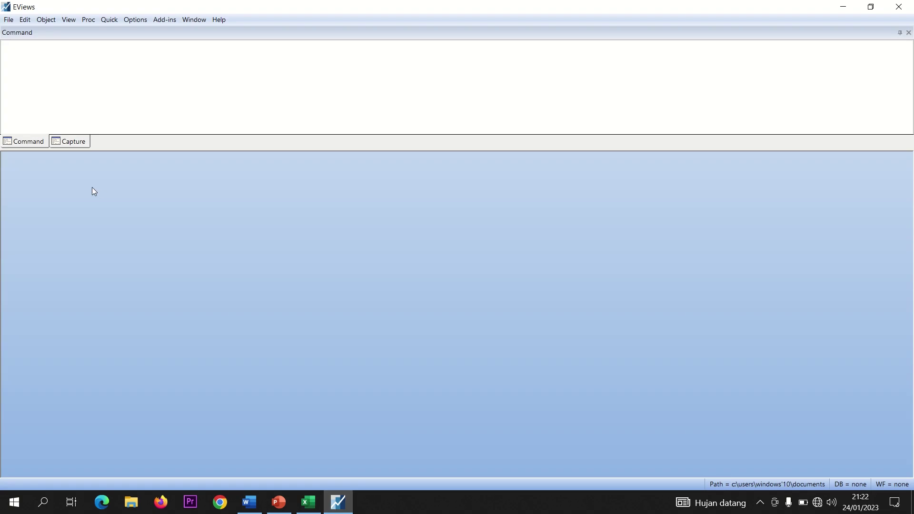
left_click(8, 20)
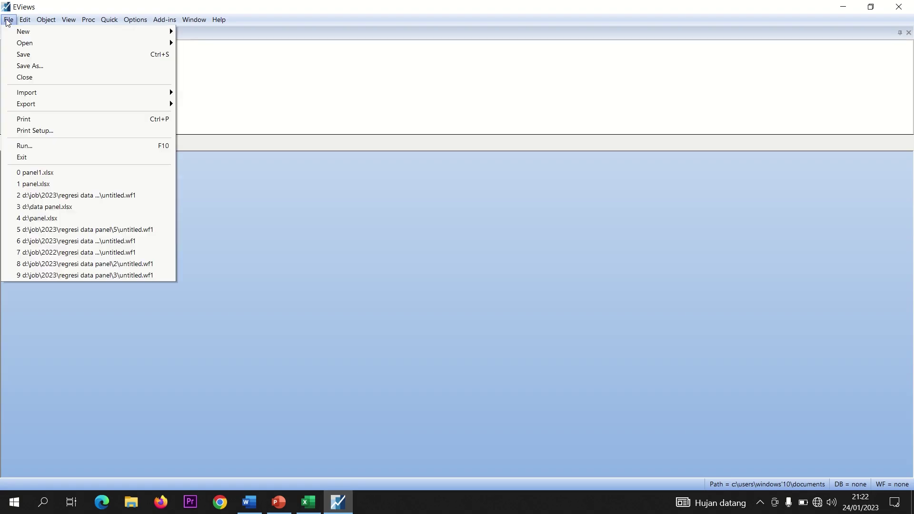
mouse_move(147, 92)
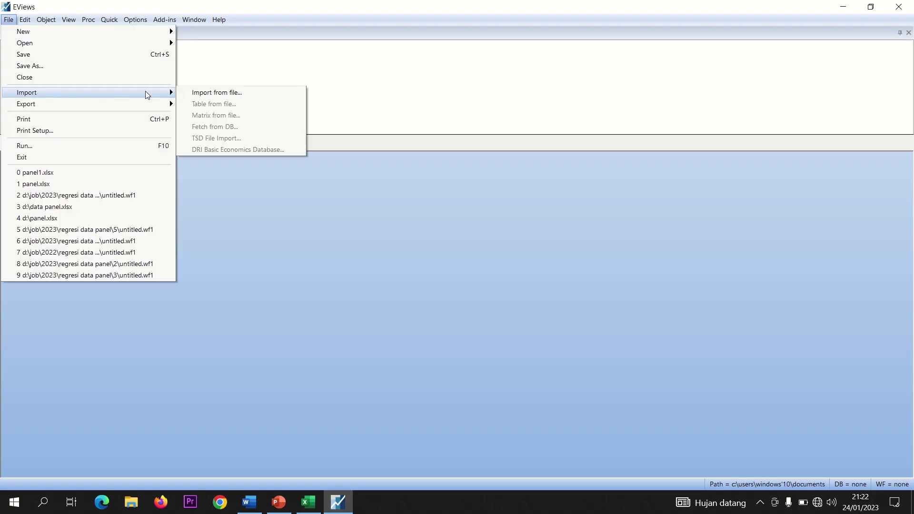
left_click(204, 93)
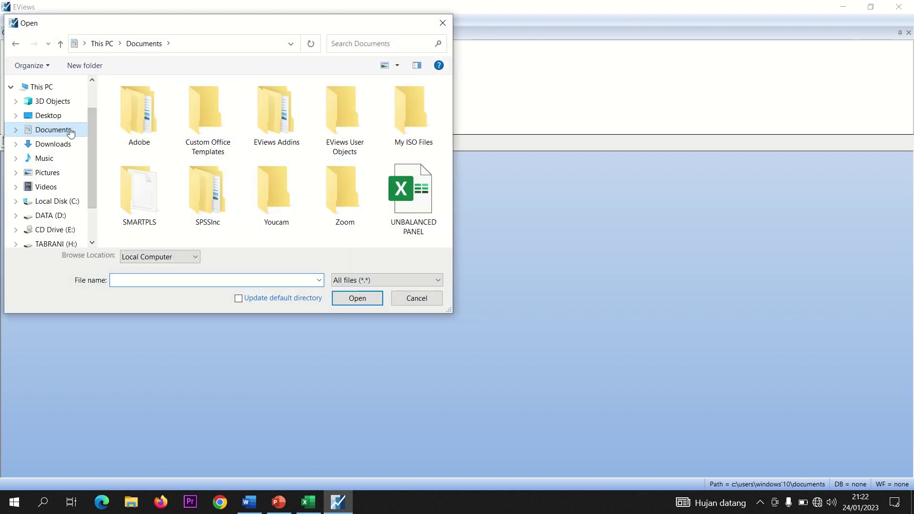
double_click(412, 207)
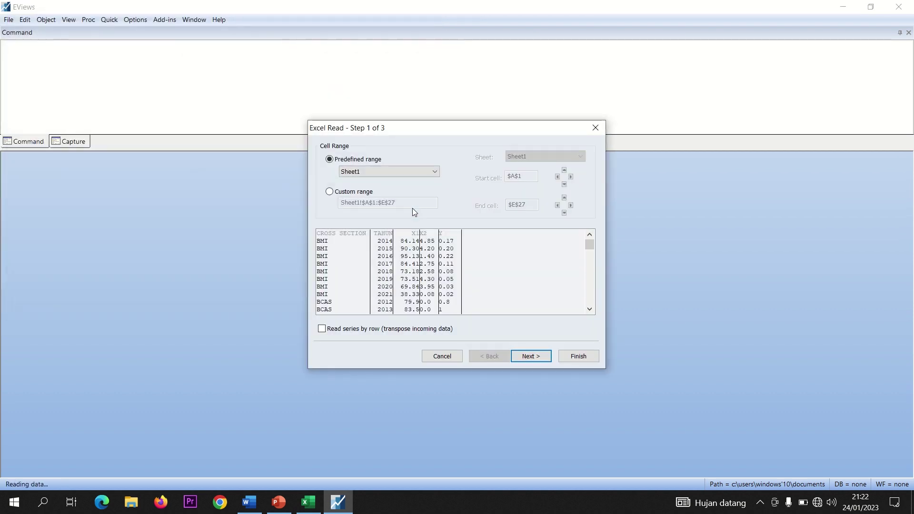
left_click(531, 357)
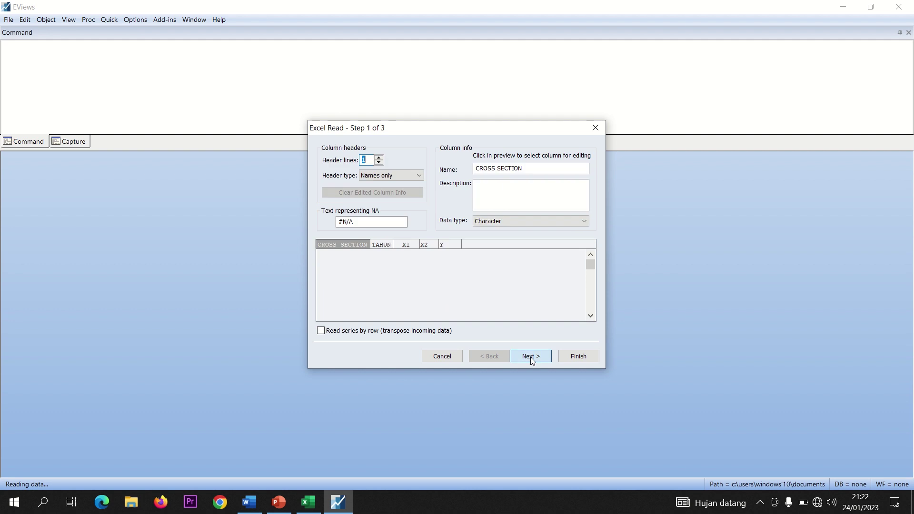
Step: Set the data type of the X1, X2 and Y columns to Number, check TAHUN and CROSS SECTION, and continue the import
left_click(410, 256)
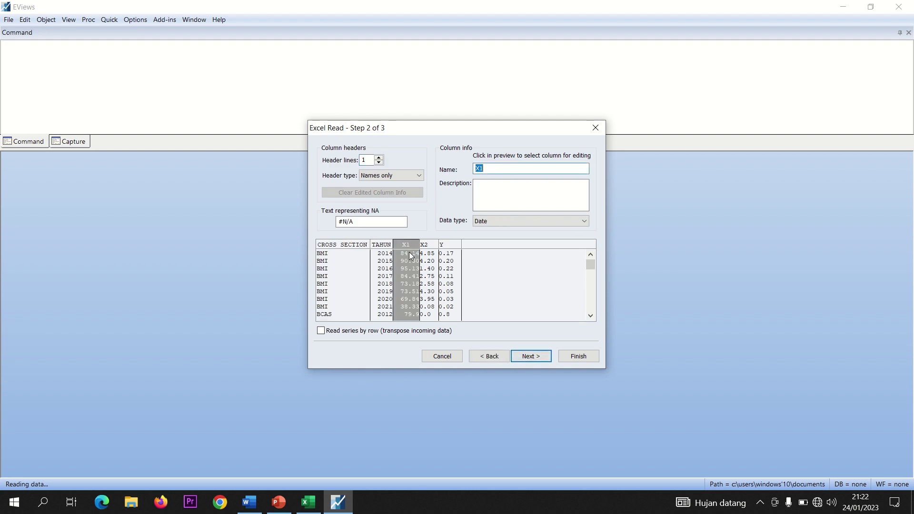
left_click(496, 222)
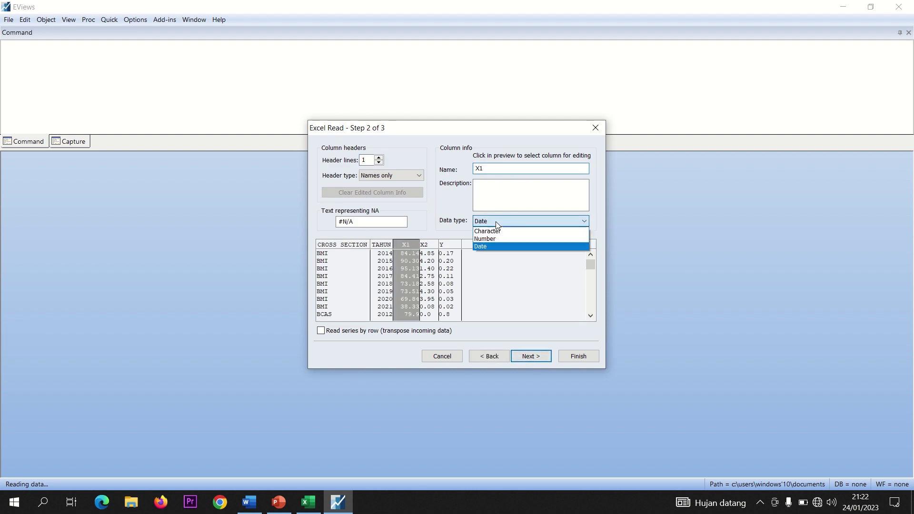
left_click(485, 238)
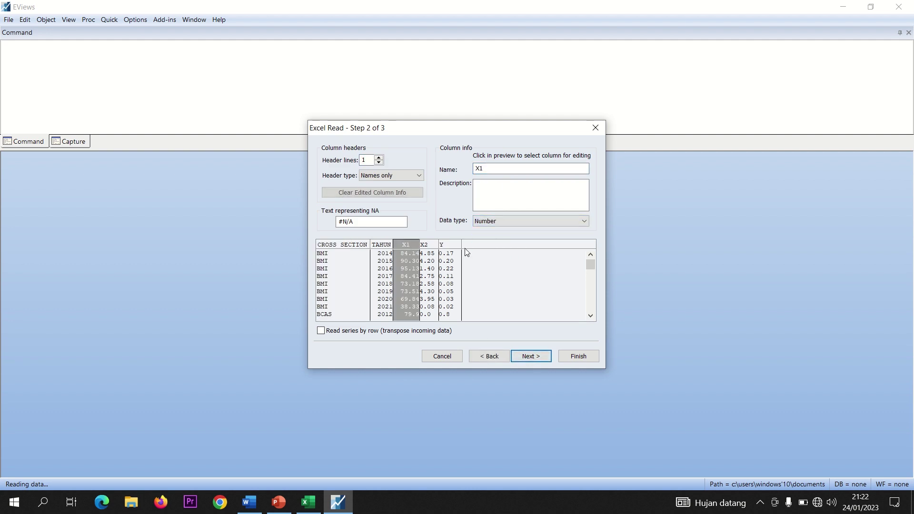
left_click(429, 251)
left_click(485, 222)
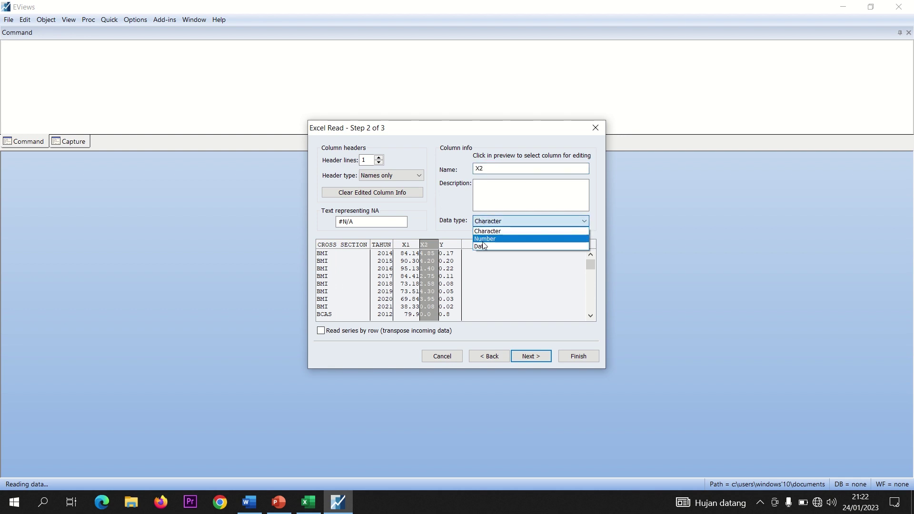
left_click(484, 238)
left_click(450, 250)
left_click(494, 222)
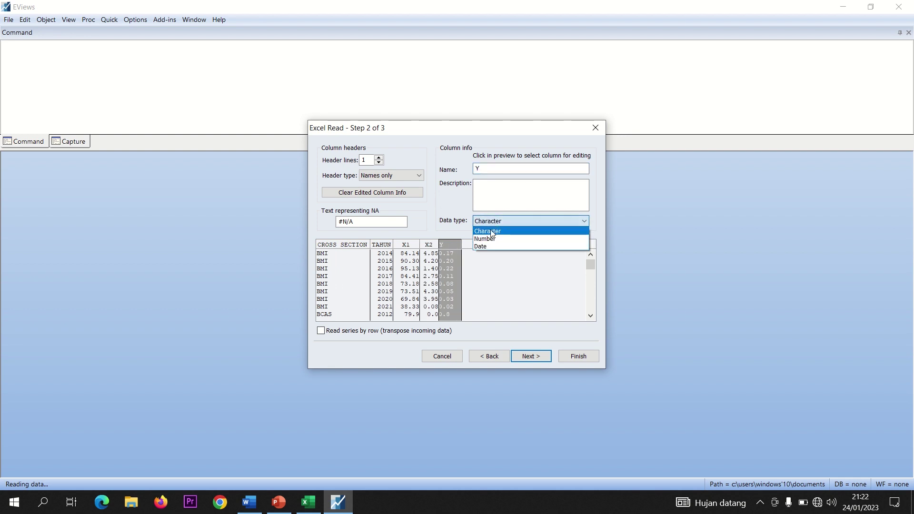
left_click(487, 240)
left_click(388, 247)
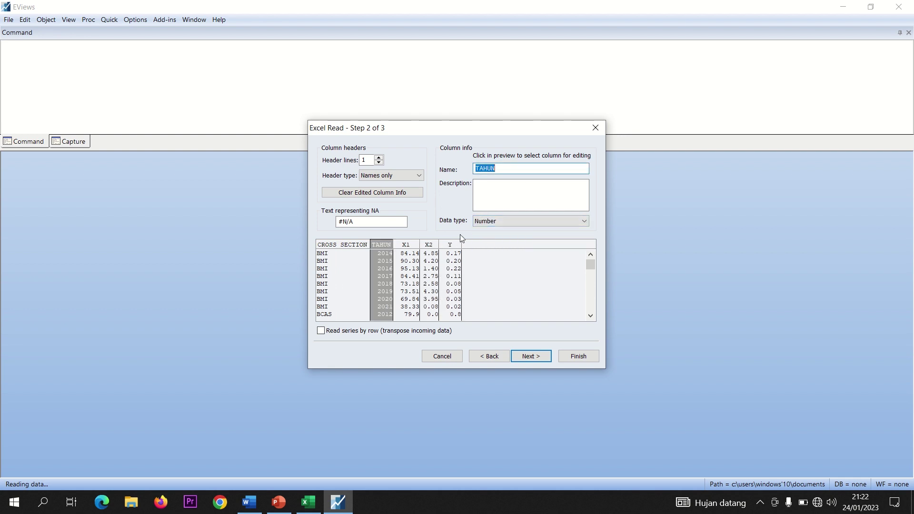
left_click(345, 245)
left_click(531, 356)
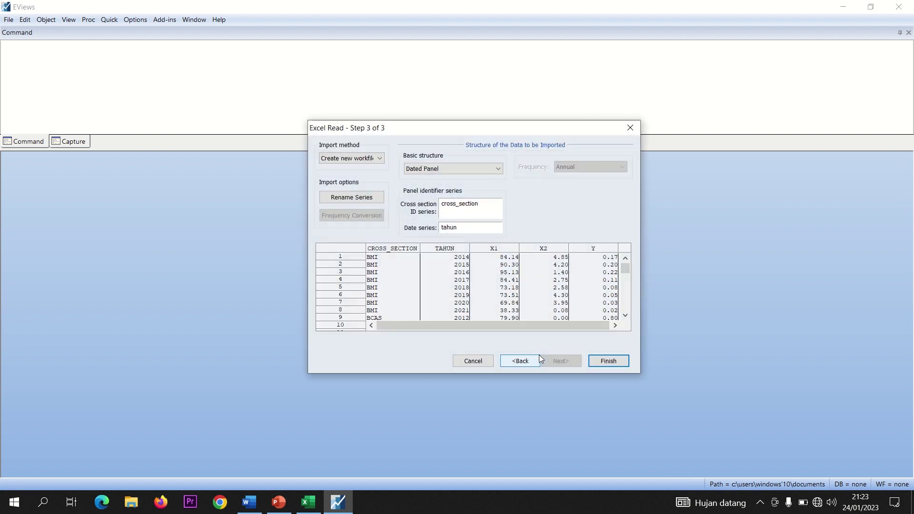
Step: Finish the import as a Dated Panel identified by cross_section and tahun, without linking the objects to the external source
left_click(494, 169)
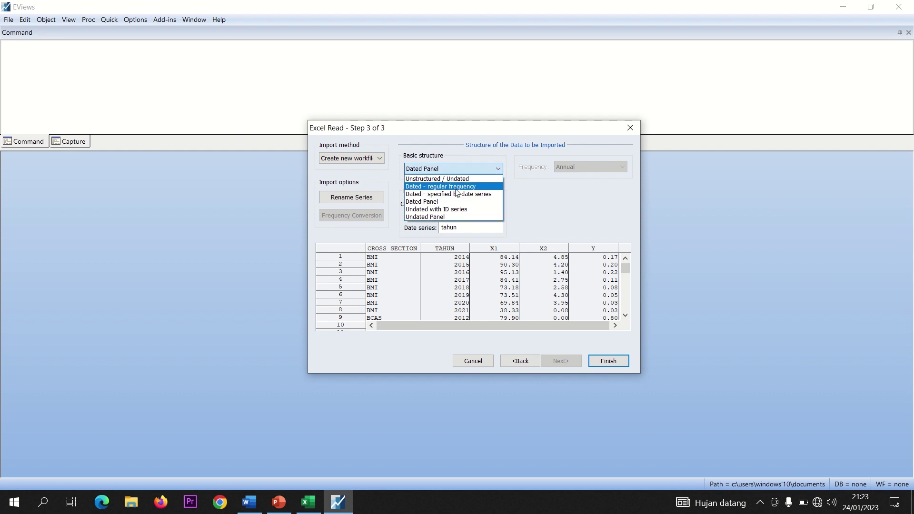
left_click(443, 202)
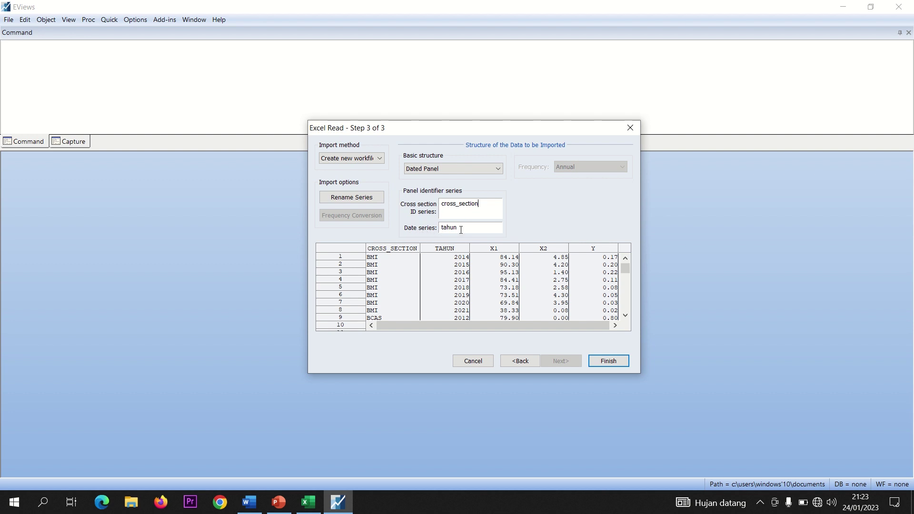
left_click_drag(454, 229, 443, 230)
left_click(447, 227)
double_click(456, 227)
left_click(461, 224)
left_click_drag(483, 207, 438, 206)
left_click(603, 365)
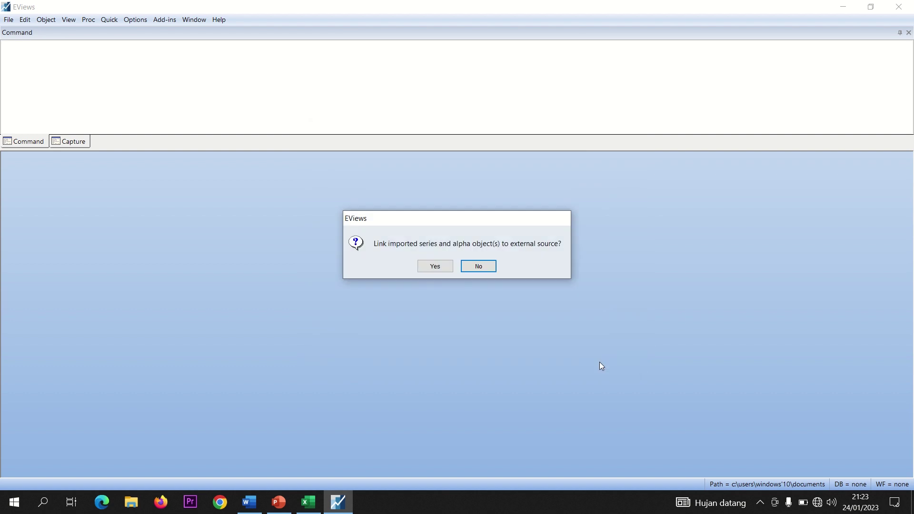
left_click(482, 266)
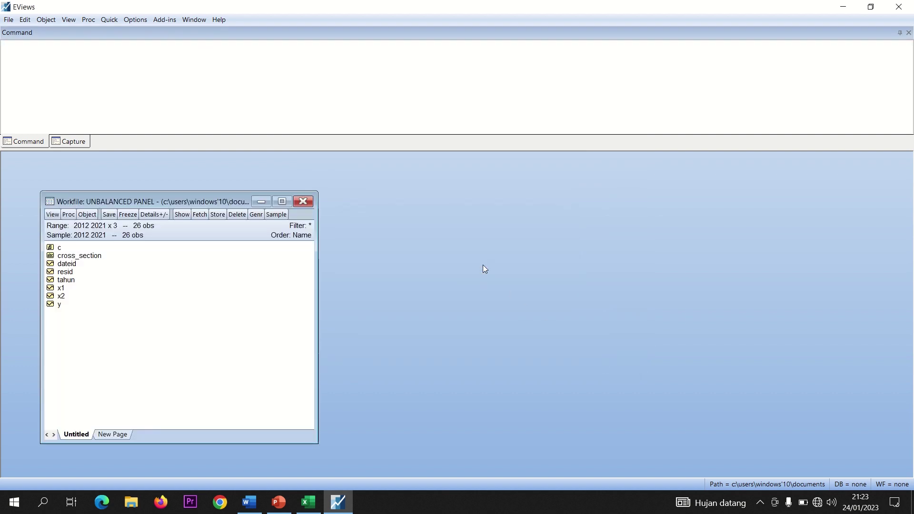
Step: Open x1, x2 and y together as a group, check the rows for each bank and year, and discard the untitled group
left_click(63, 287)
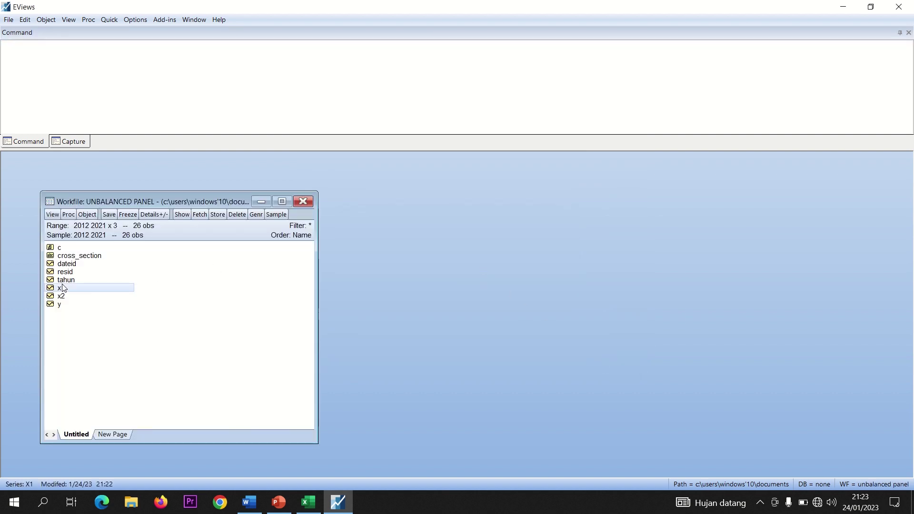
left_click(61, 304, "shift")
double_click(61, 304)
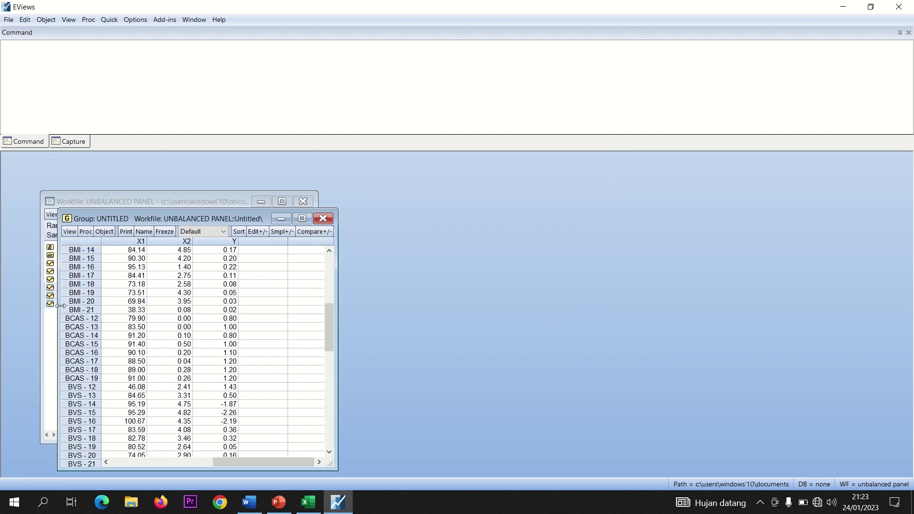
left_click(96, 252)
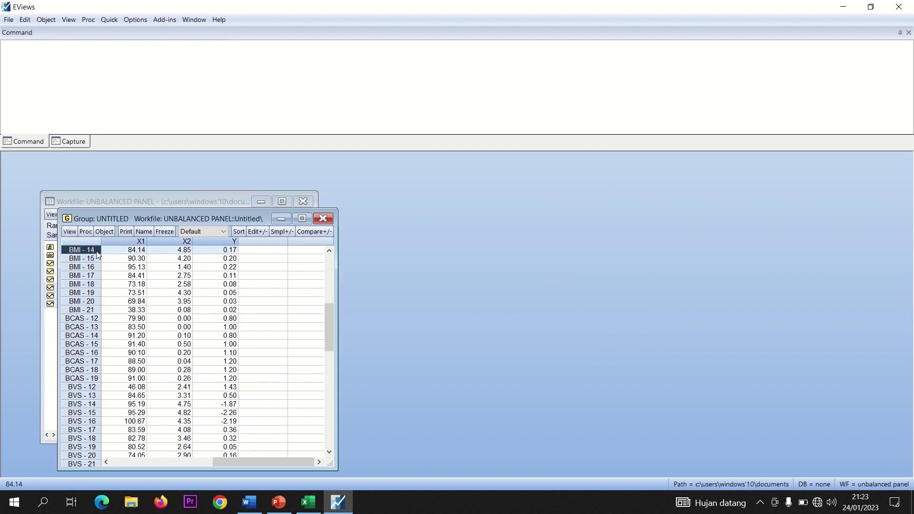
left_click_drag(94, 252, 90, 464)
left_click_drag(153, 467, 150, 477)
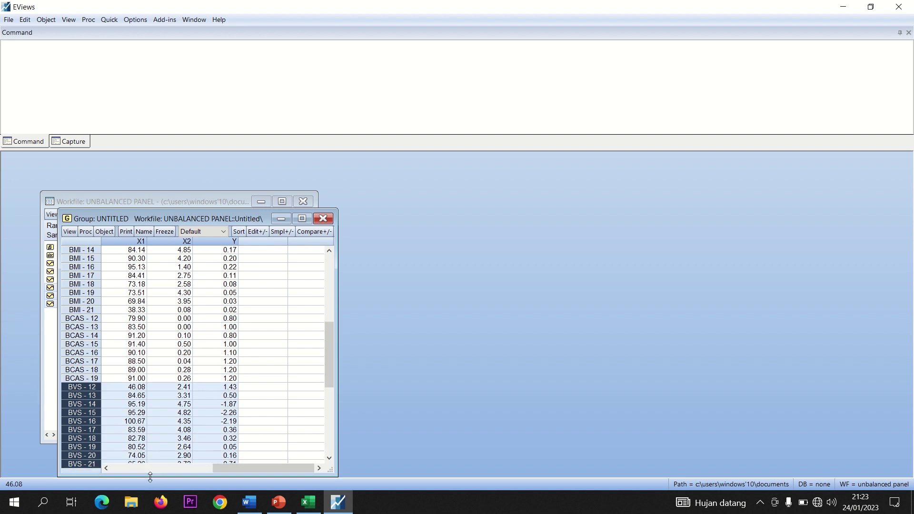
left_click_drag(190, 217, 195, 172)
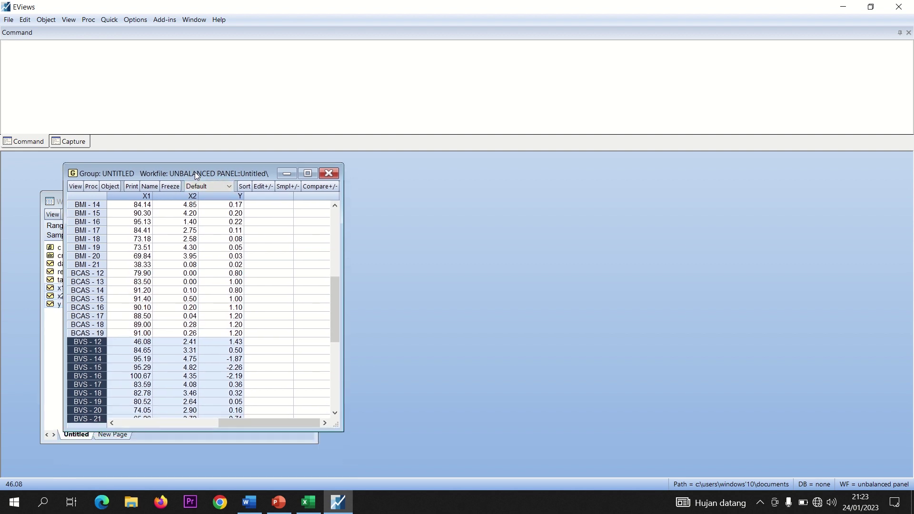
left_click(320, 177)
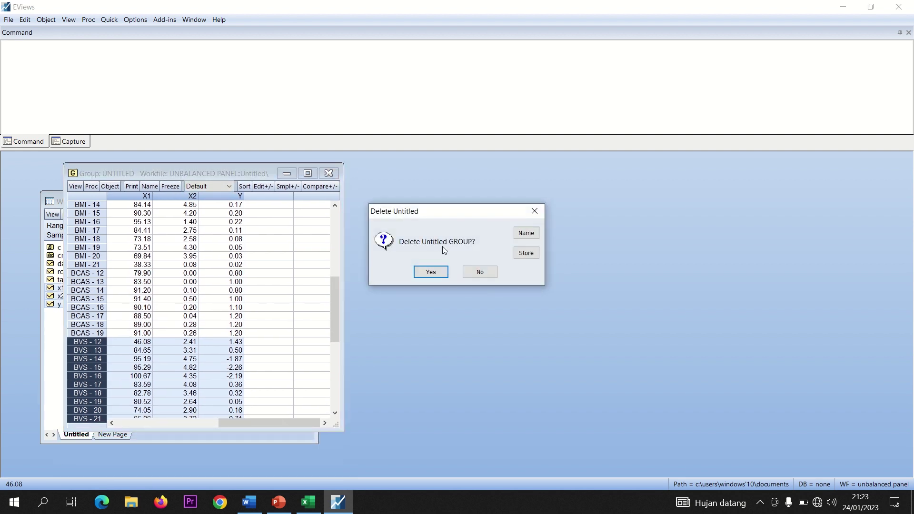
left_click(431, 272)
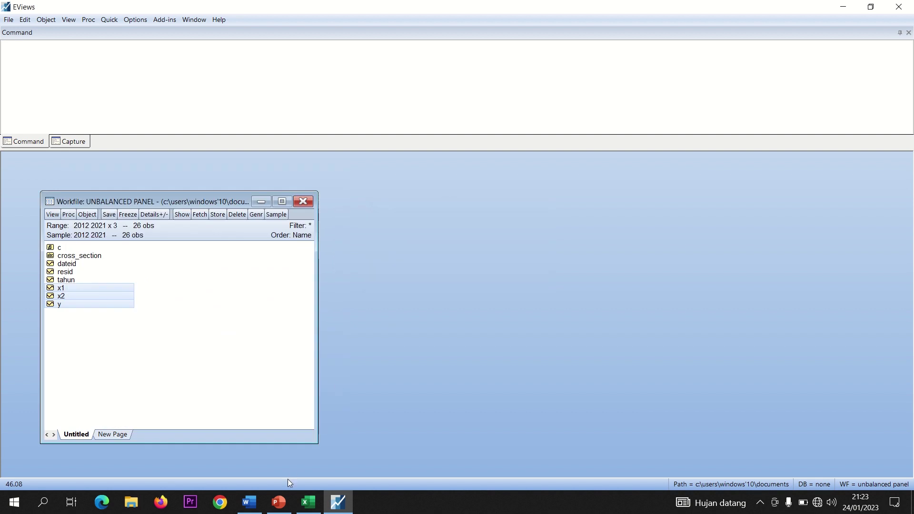
Step: Switch to the PowerPoint presentation and review the HIPOTESIS slide and the Uji Chow row on the PEMILIHAN MODEL slide
left_click(284, 505)
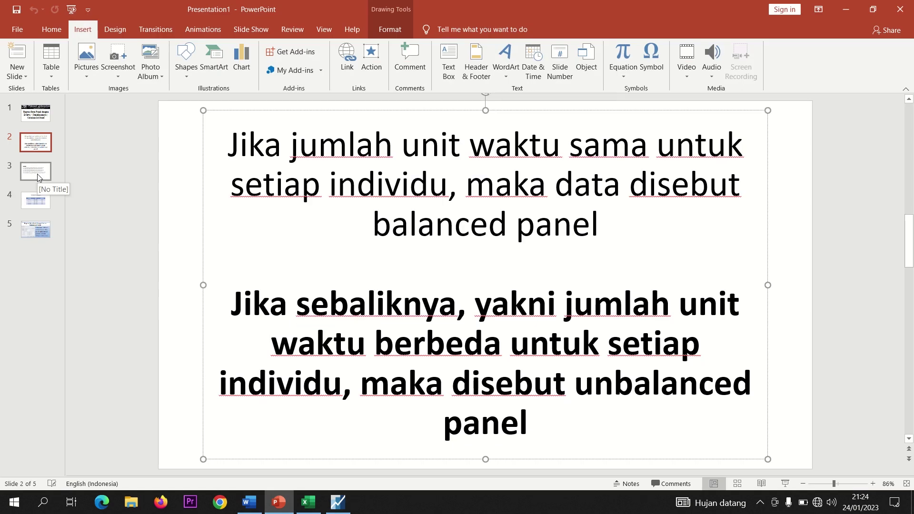
left_click(38, 177)
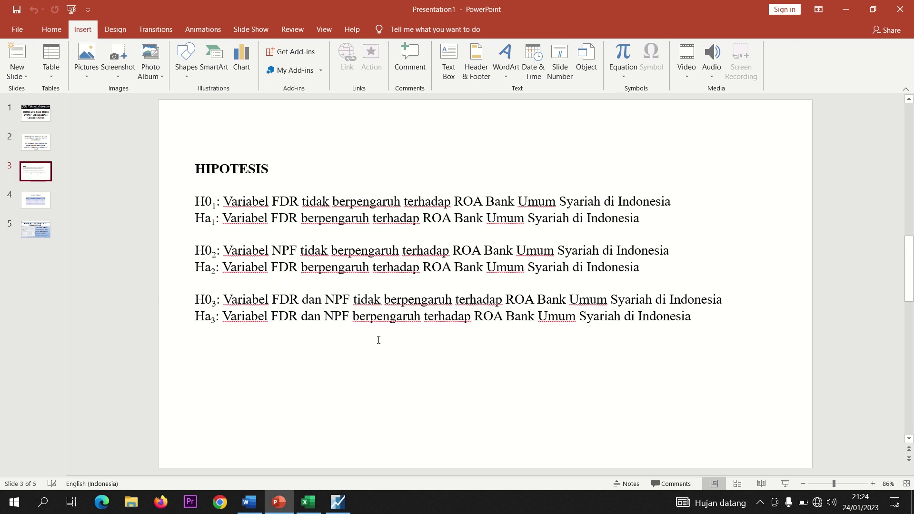
left_click(42, 206)
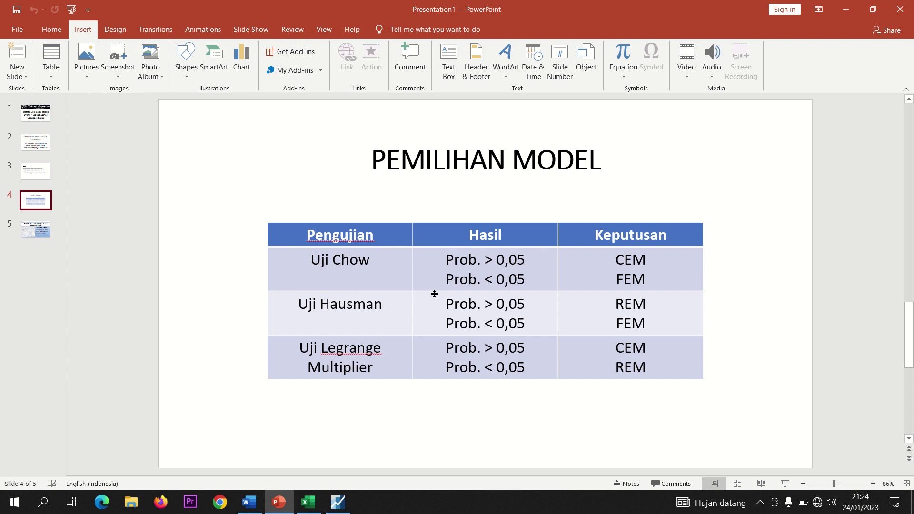
left_click(357, 267)
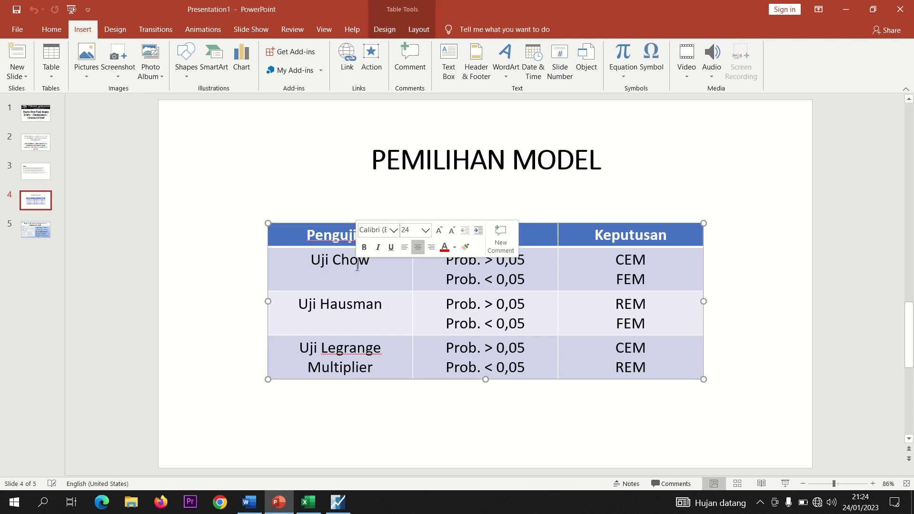
Step: Switch to EViews and specify a least squares equation from x1, x2 and y, with y as dependent variable and constant c
left_click(337, 502)
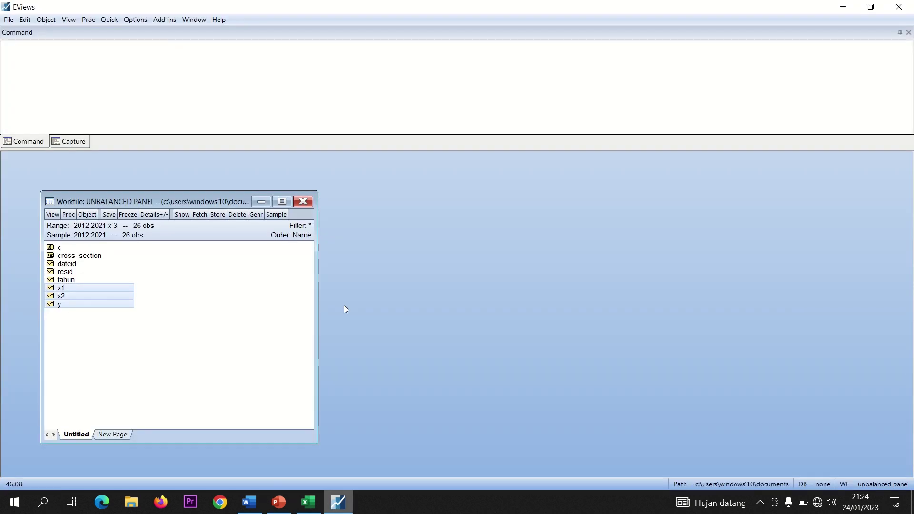
right_click(81, 297)
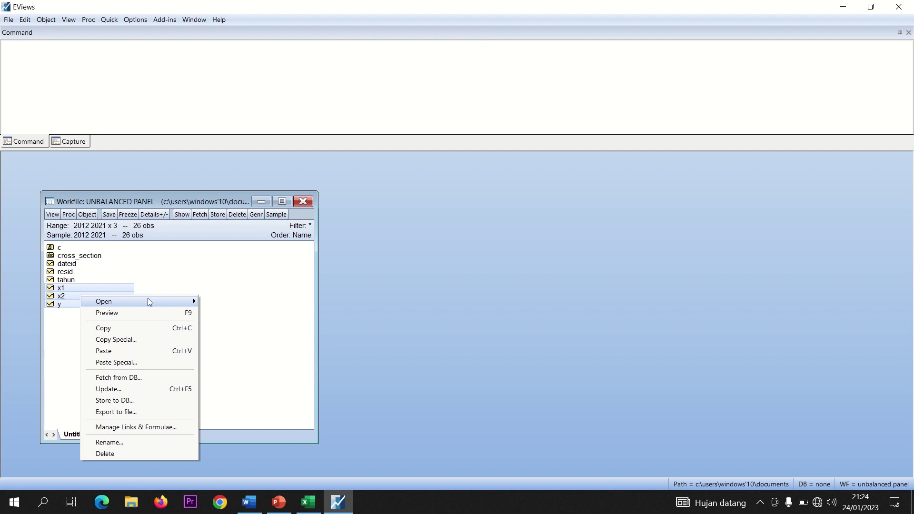
mouse_move(148, 301)
left_click(234, 313)
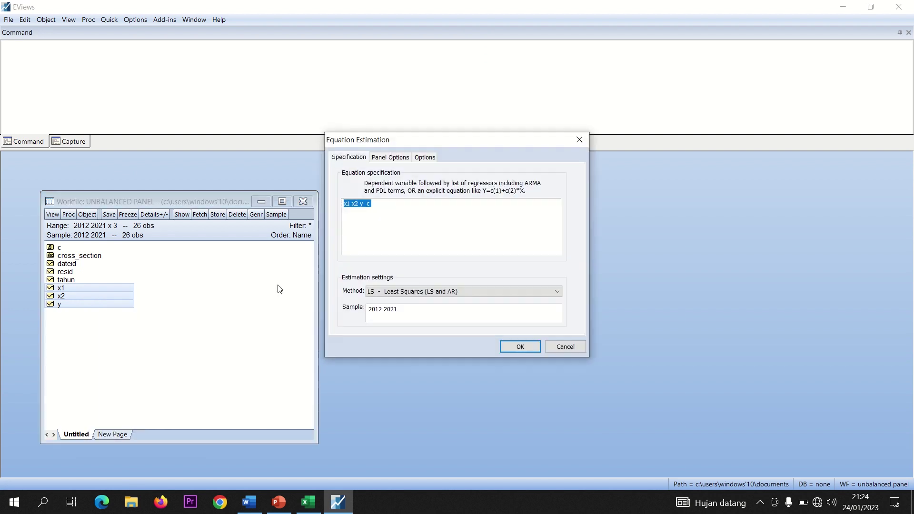
left_click(404, 202)
type("Y")
key("BackSpace")
type("y c")
Step: Set the cross-section effects to Fixed with no period effects, and estimate the equation
left_click(405, 157)
left_click(396, 186)
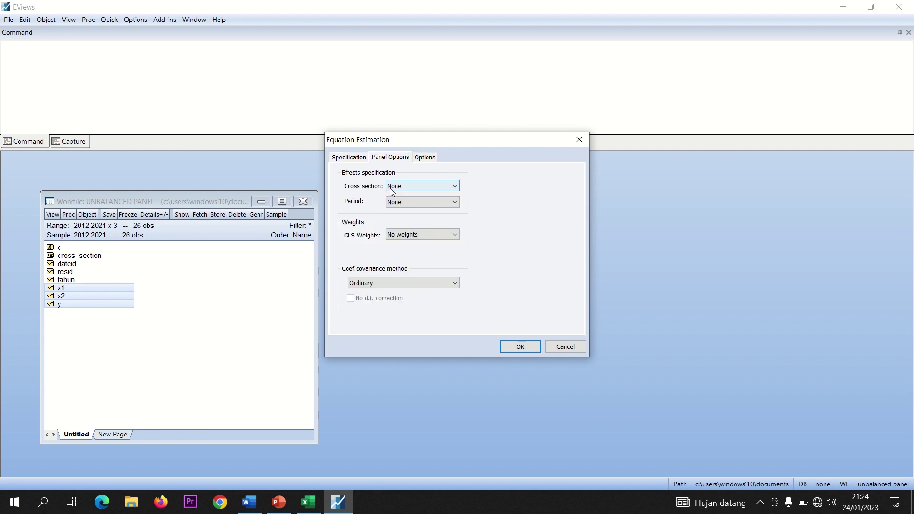
left_click(394, 203)
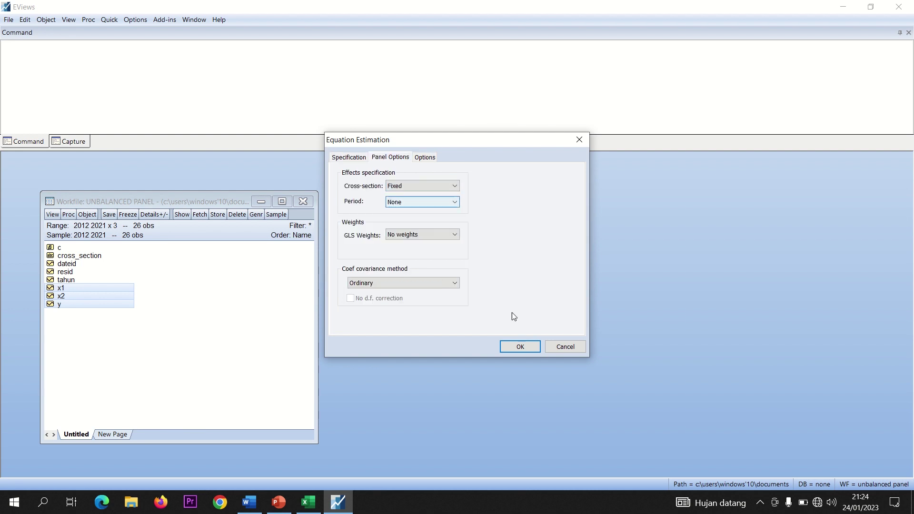
left_click(505, 345)
left_click_drag(176, 235, 205, 189)
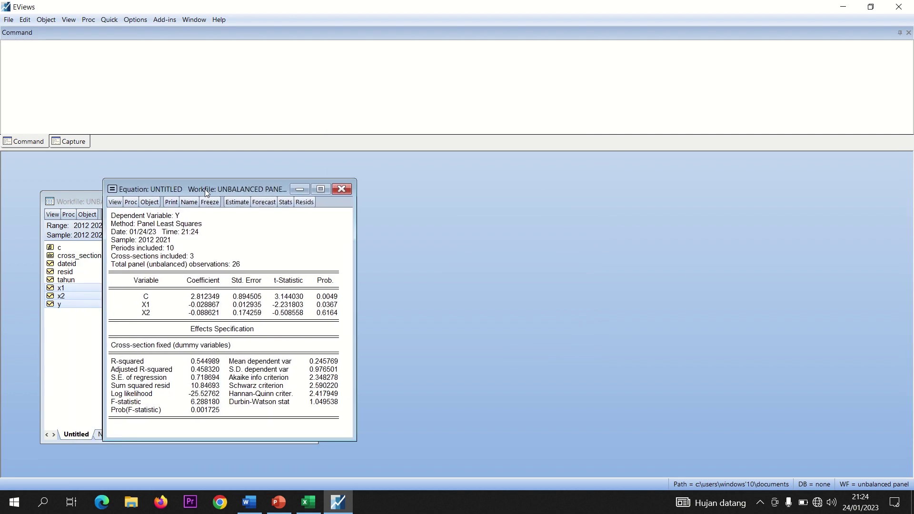
Step: Run the Redundant Fixed Effects - Likelihood Ratio test on the estimated equation as the Chow test
left_click(115, 202)
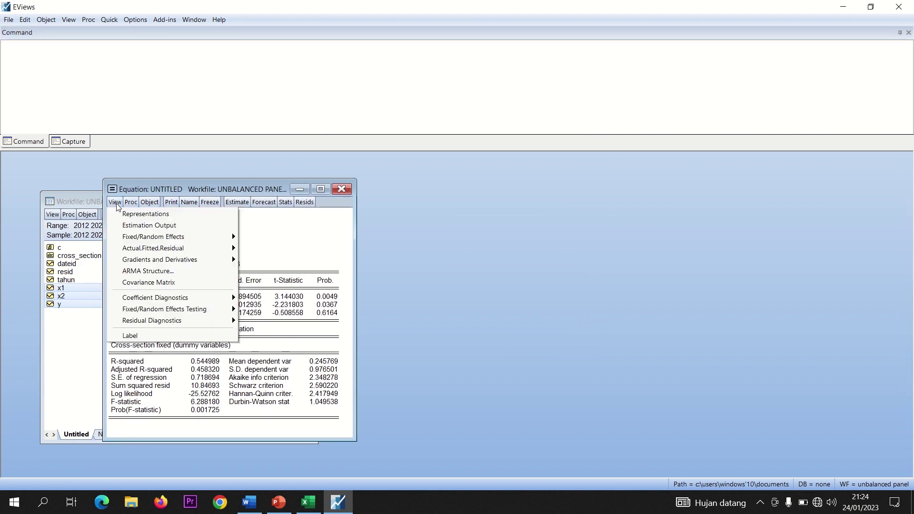
mouse_move(210, 312)
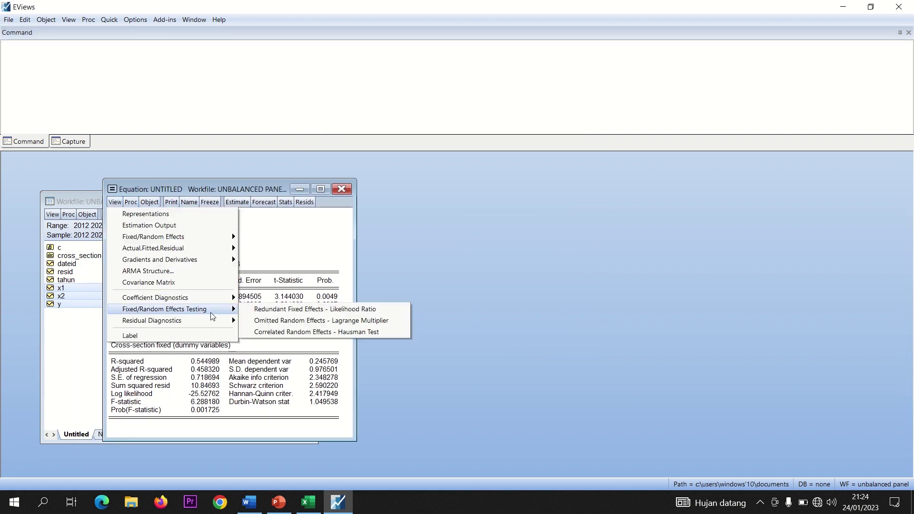
left_click(266, 312)
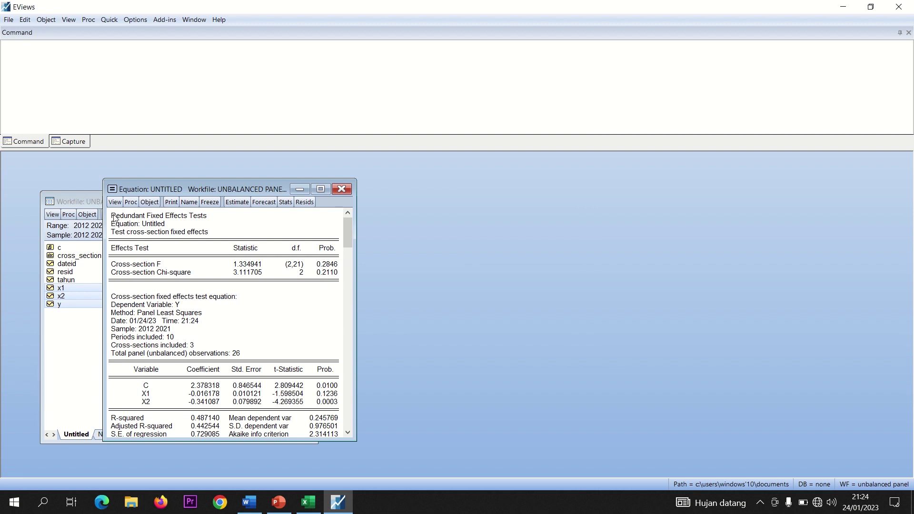
Step: Highlight the fixed effects test summary and compare it with the Hasil Uji Chow section in Word and the PowerPoint PEMILIHAN MODEL table
left_click_drag(115, 218, 339, 281)
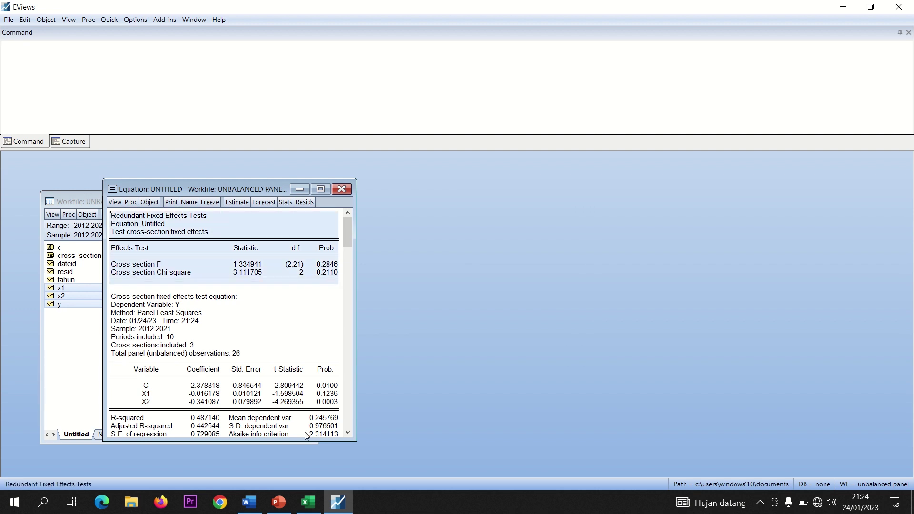
left_click(250, 502)
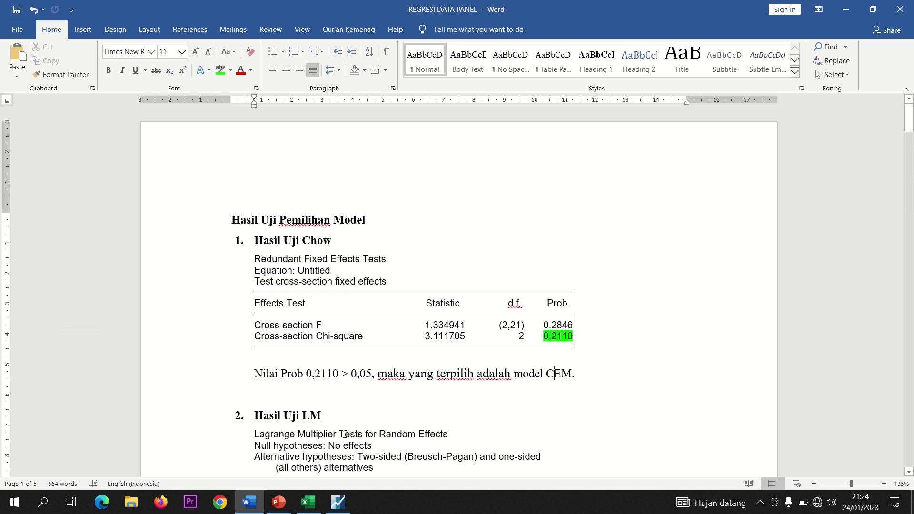
left_click(279, 502)
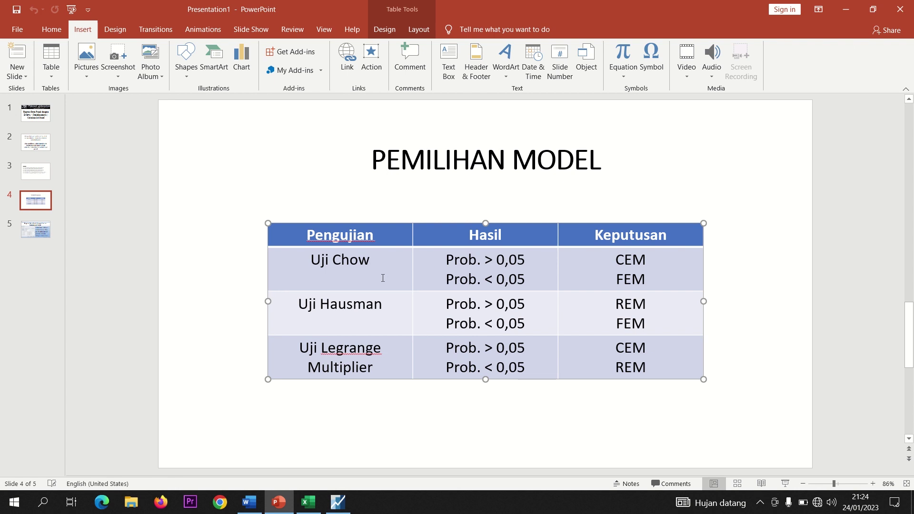
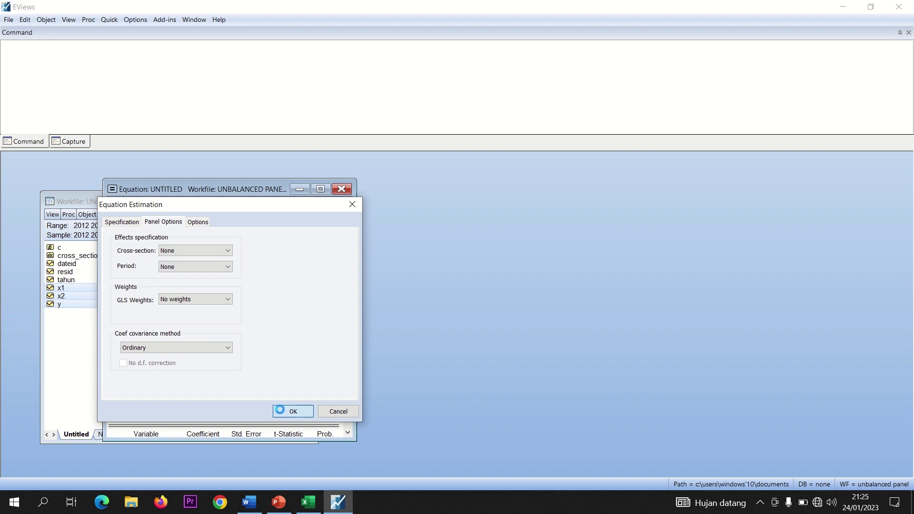
Step: Run the Lagrange Multiplier random effects test on the equation and compare the Breusch-Pagan cross-section probability with Hasil Uji LM in Word
left_click(115, 204)
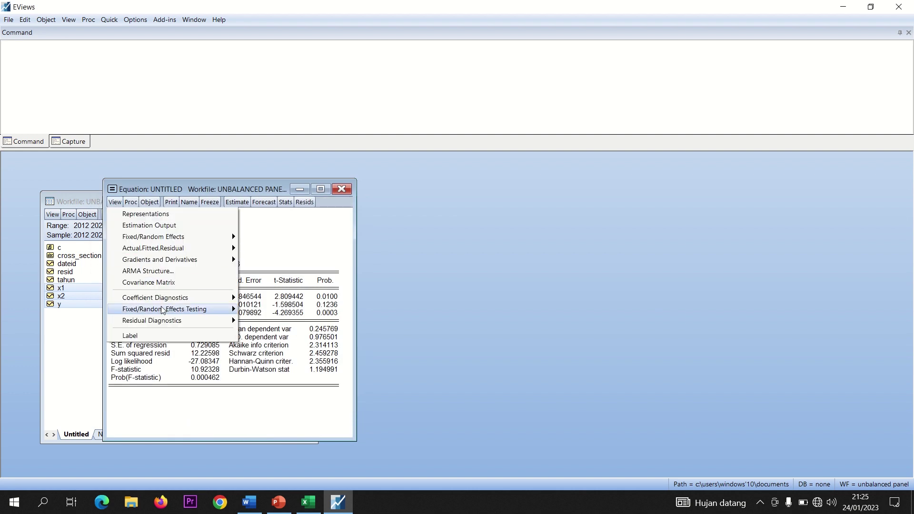
mouse_move(164, 310)
left_click(298, 324)
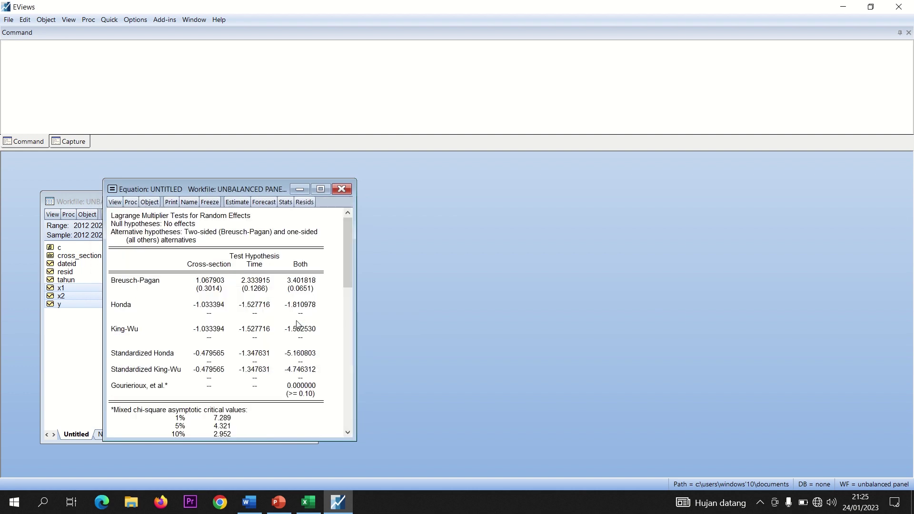
left_click(208, 291)
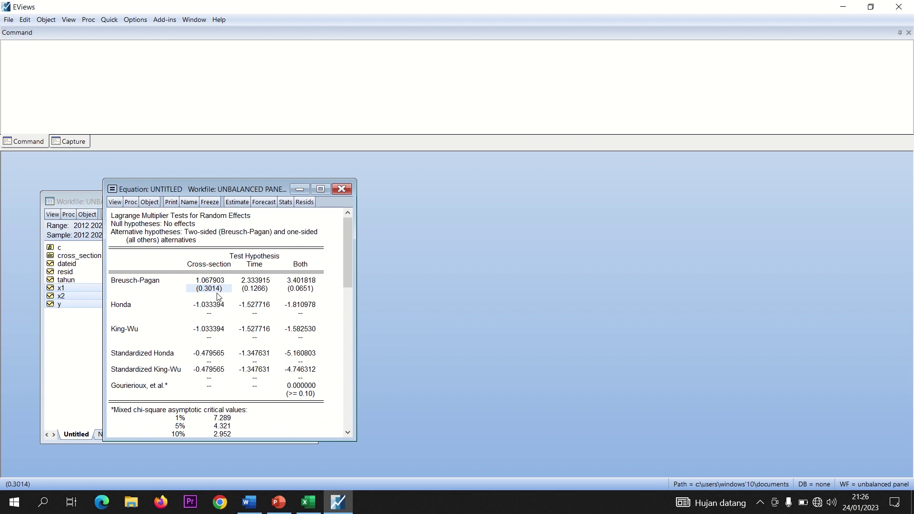
left_click(249, 502)
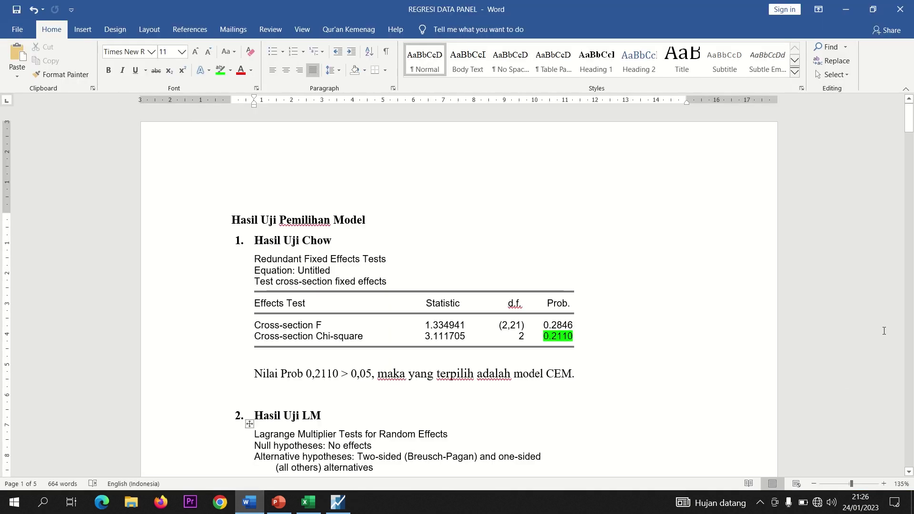
left_click_drag(910, 131, 909, 153)
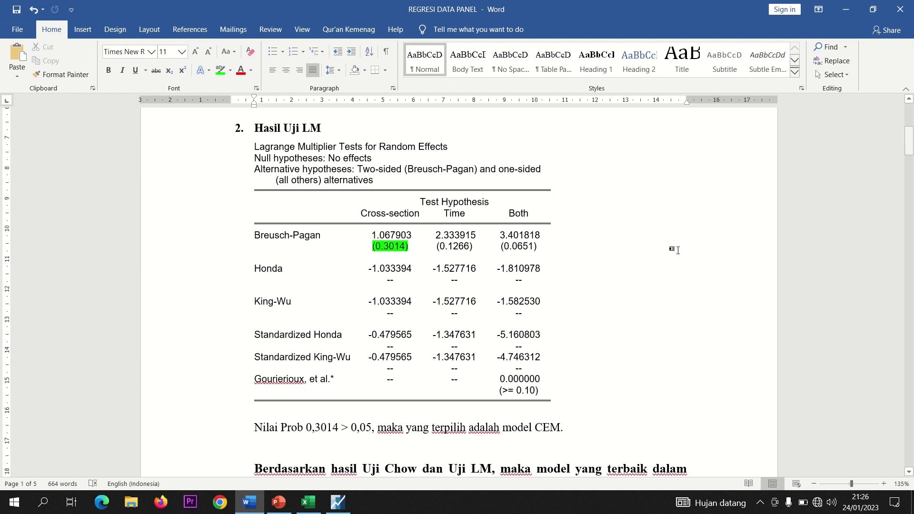
Step: Switch to PowerPoint and color the whole Uji Hausman row red in the PEMILIHAN MODEL table
left_click(279, 502)
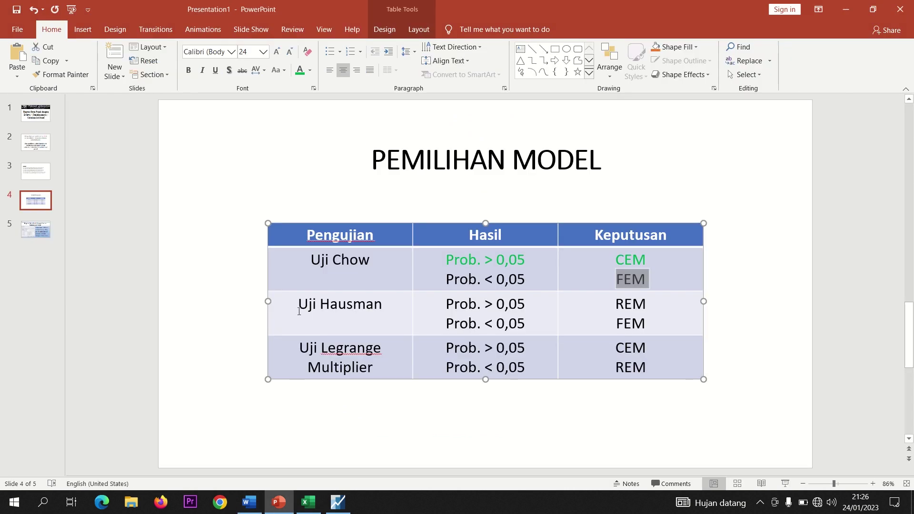
left_click_drag(299, 311, 623, 314)
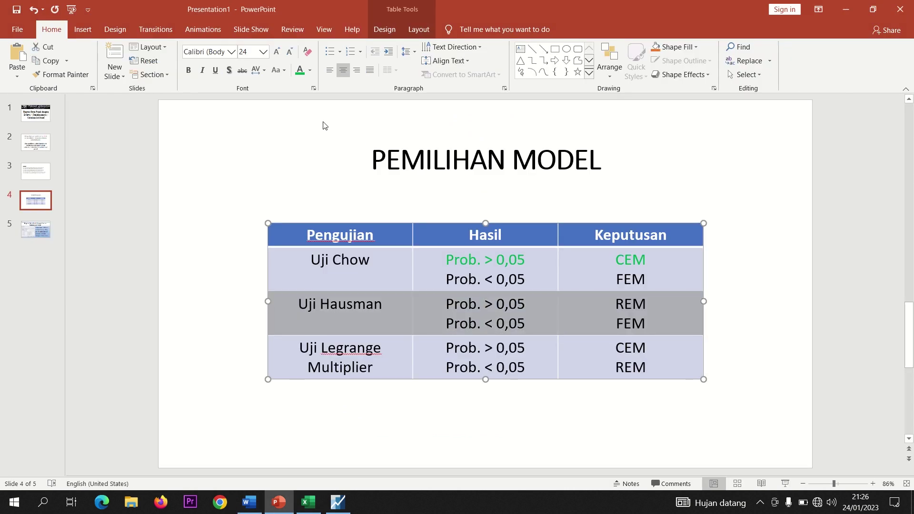
left_click(309, 72)
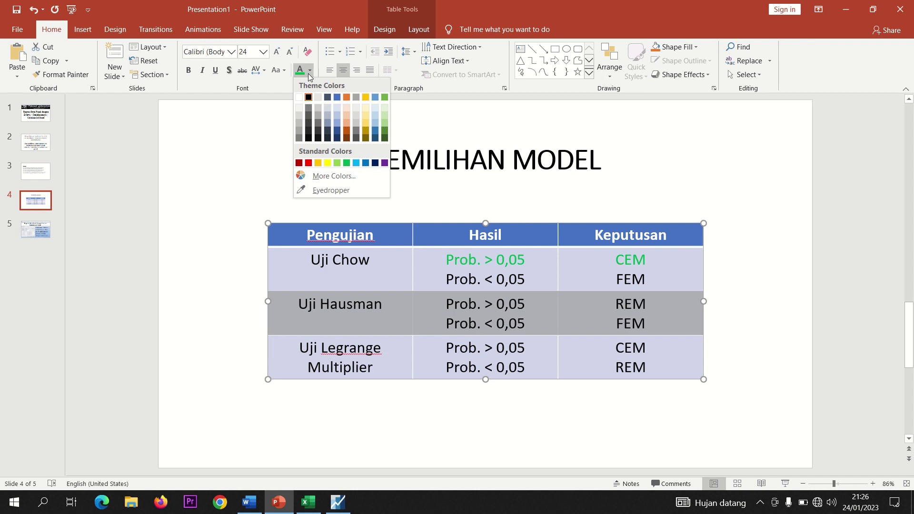
left_click(309, 163)
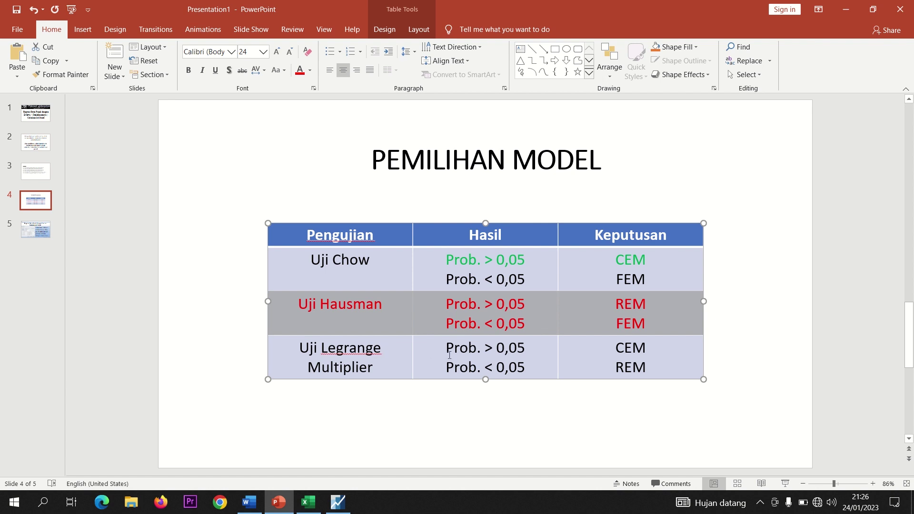
Step: Color Prob. > 0,05 and CEM green in the Uji Legrange Multiplier row
left_click_drag(447, 349, 514, 347)
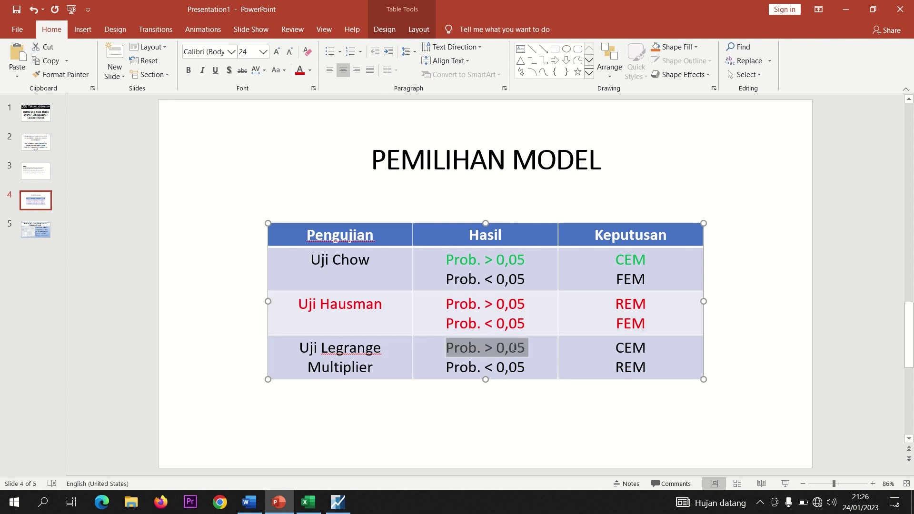
left_click(310, 71)
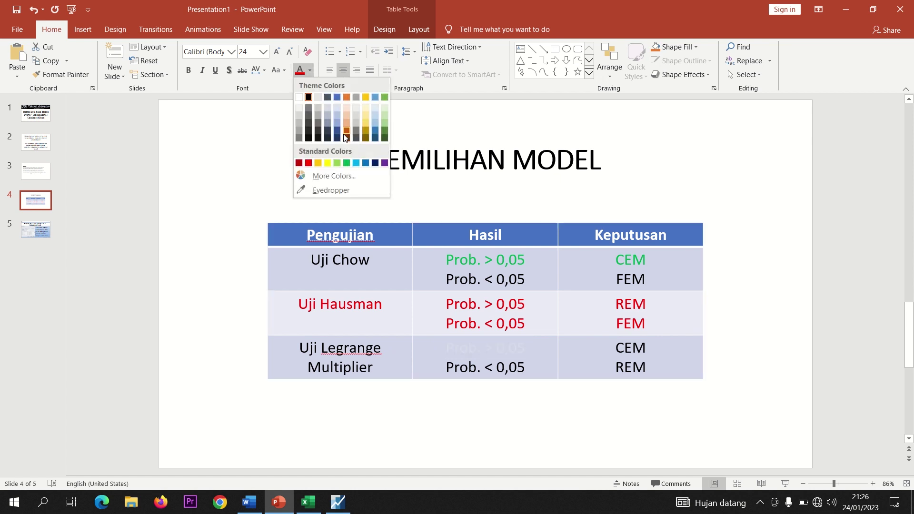
left_click(346, 163)
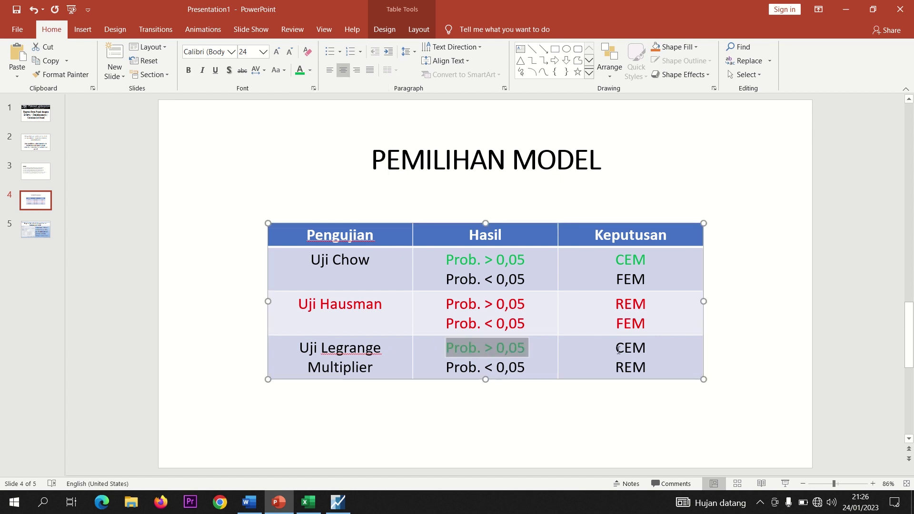
left_click_drag(617, 350, 647, 349)
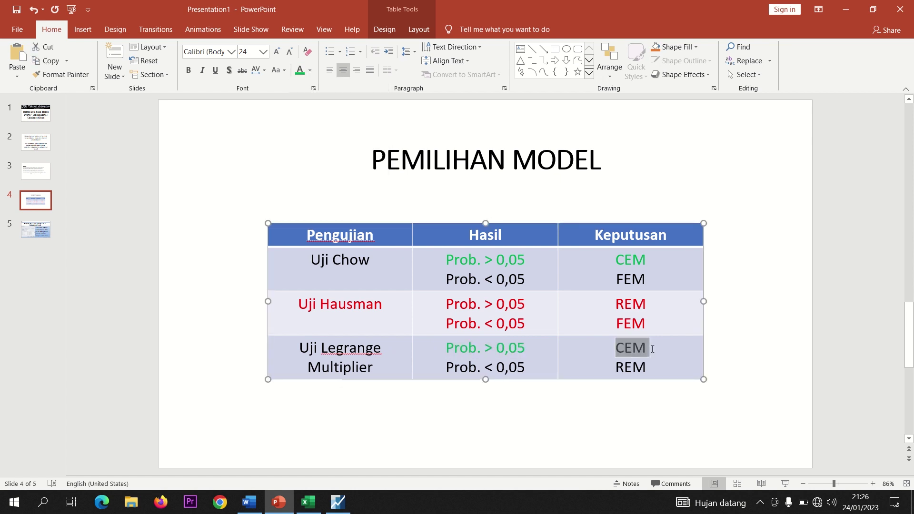
left_click(300, 72)
Step: Switch to Word and read the Hasil Uji LM conclusion and the introduction of Hasil Uji Asumsi Klasik
mouse_move(312, 500)
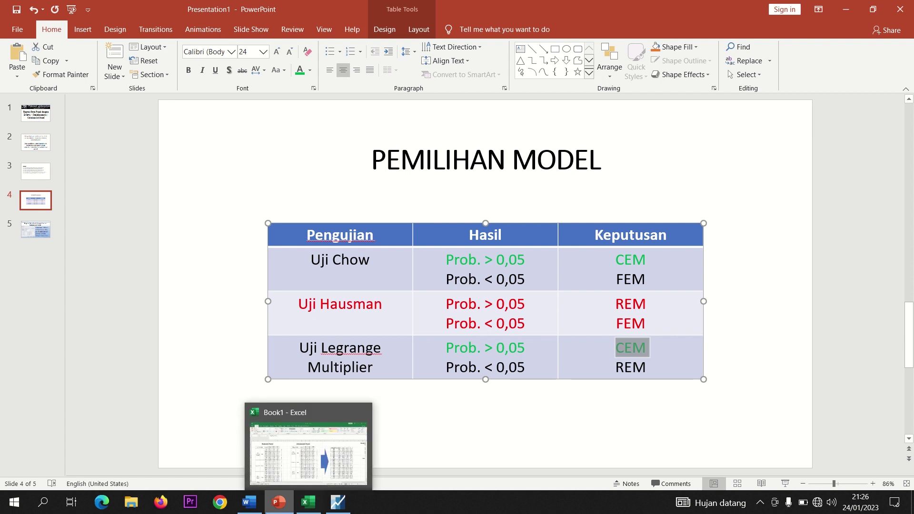
left_click(249, 502)
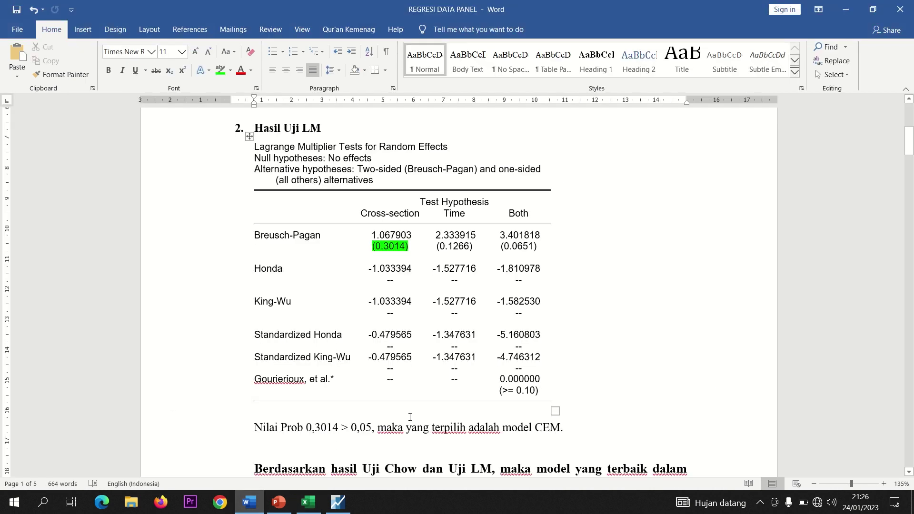
double_click(543, 428)
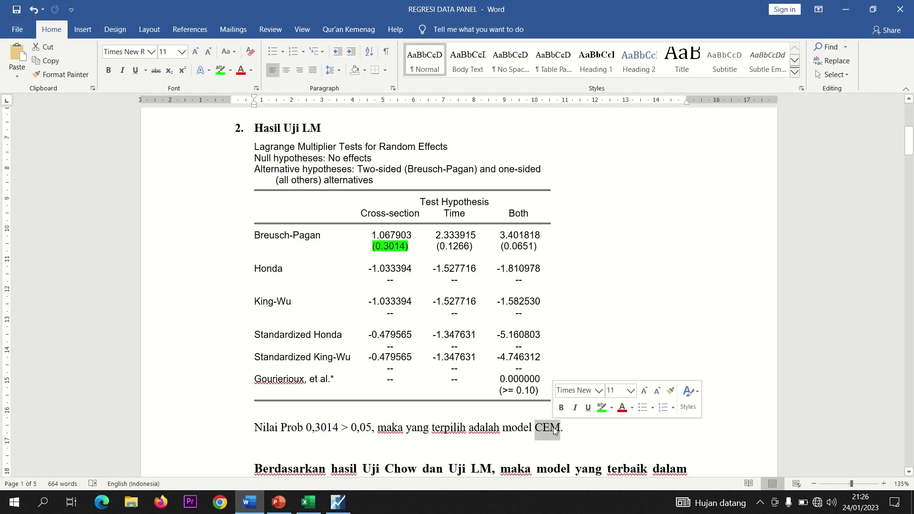
left_click(570, 428)
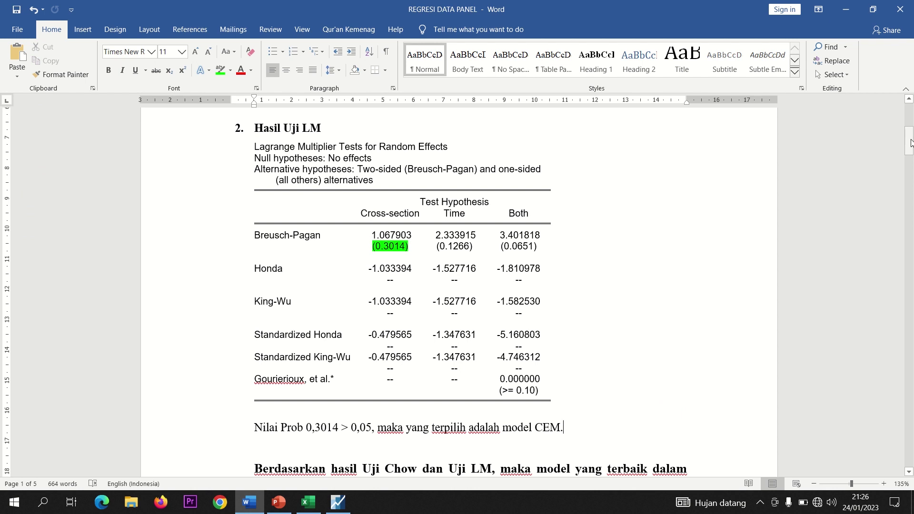
left_click_drag(909, 141, 910, 152)
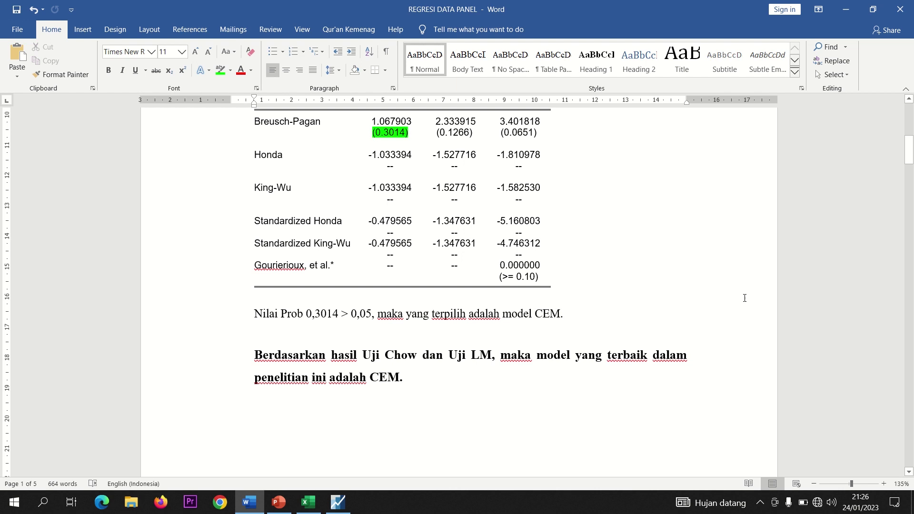
left_click_drag(906, 167, 903, 198)
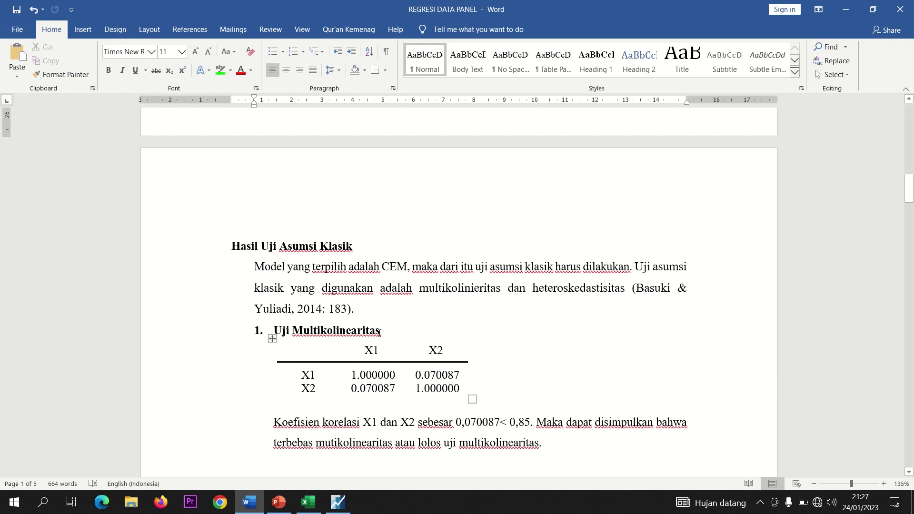
Step: Switch to EViews, compute the correlation matrix of x1 and x2 only, and freeze it as a table
left_click(337, 504)
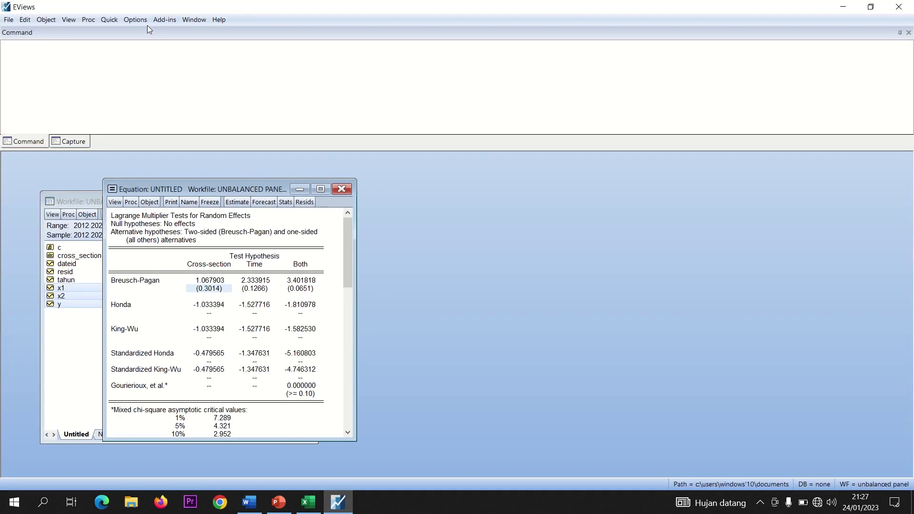
left_click(118, 23)
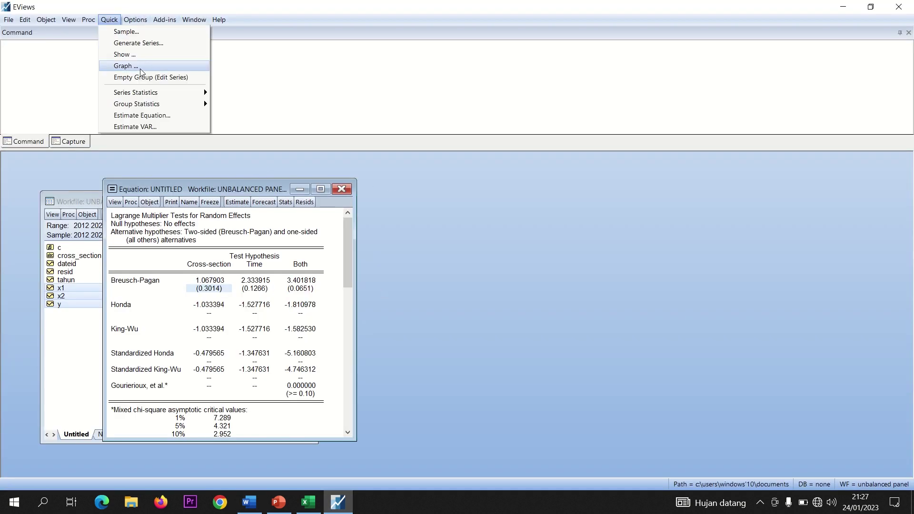
mouse_move(149, 106)
left_click(248, 126)
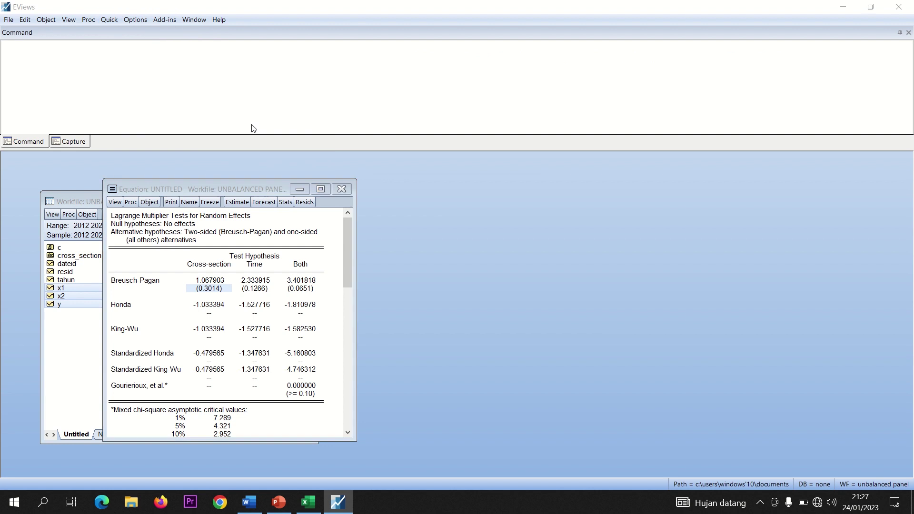
left_click(422, 217)
key("BackSpace")
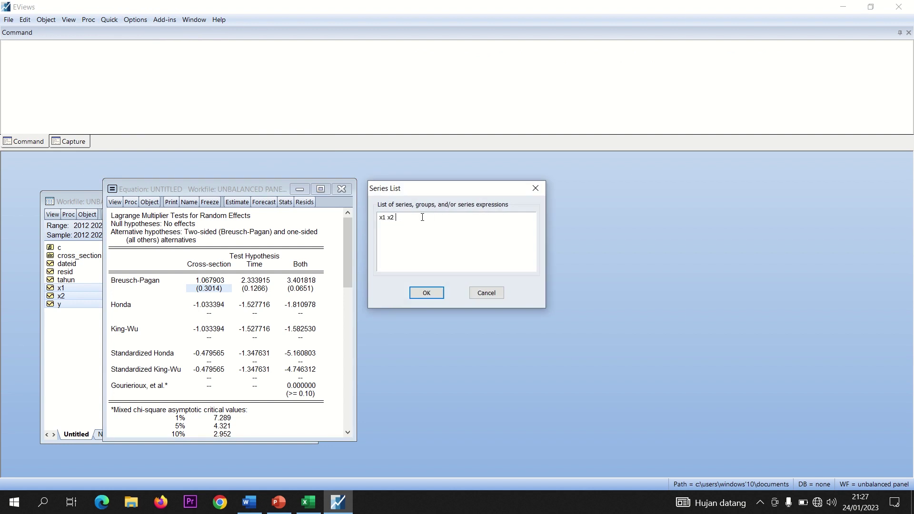
type("2")
left_click(425, 294)
left_click(434, 293)
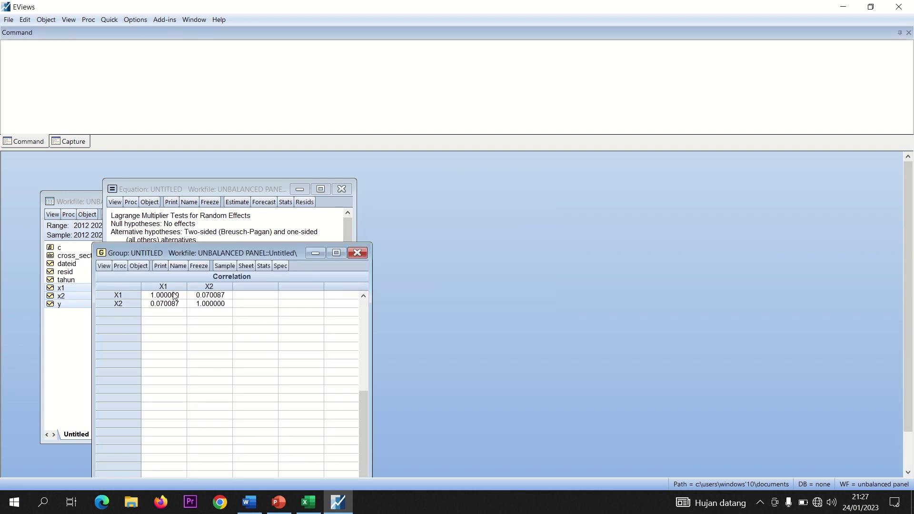
left_click(198, 266)
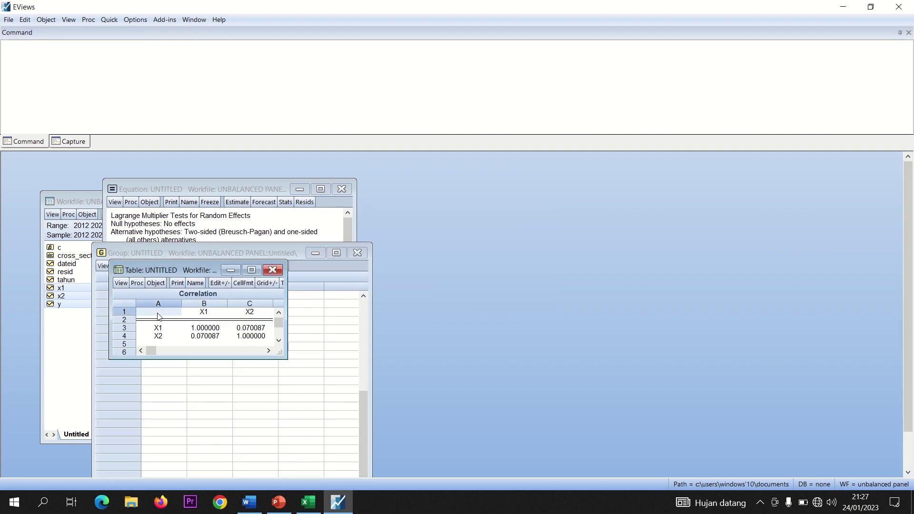
left_click_drag(264, 334, 265, 335)
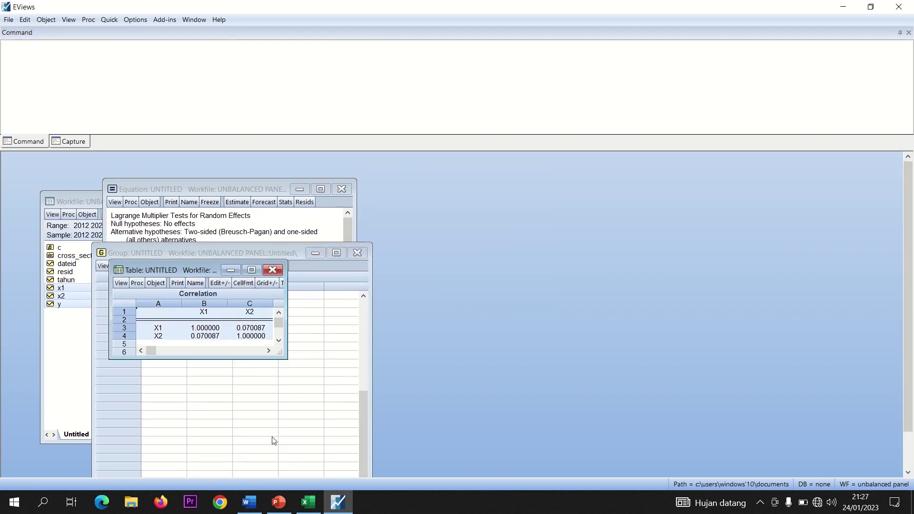
Step: Switch to Word and highlight the X1–X2 correlation coefficient in green in the Uji Multikolinearitas table
left_click(249, 502)
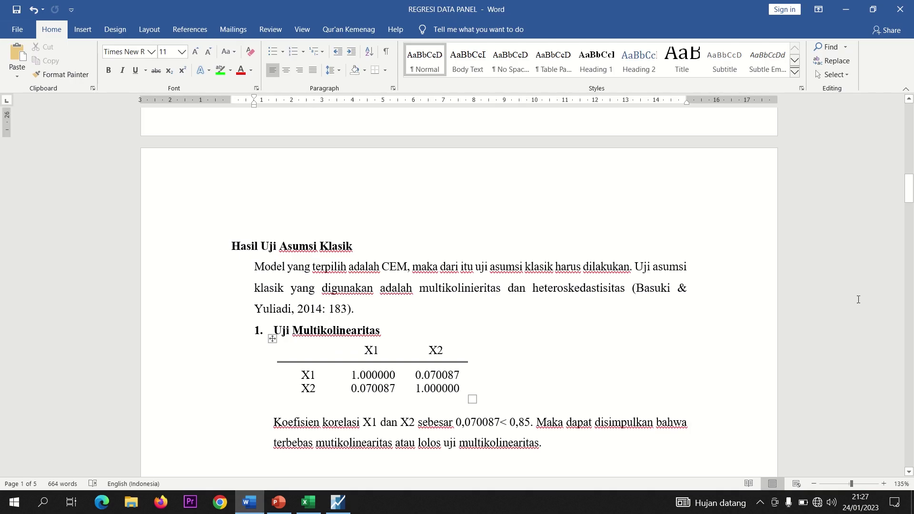
left_click_drag(910, 200, 911, 210)
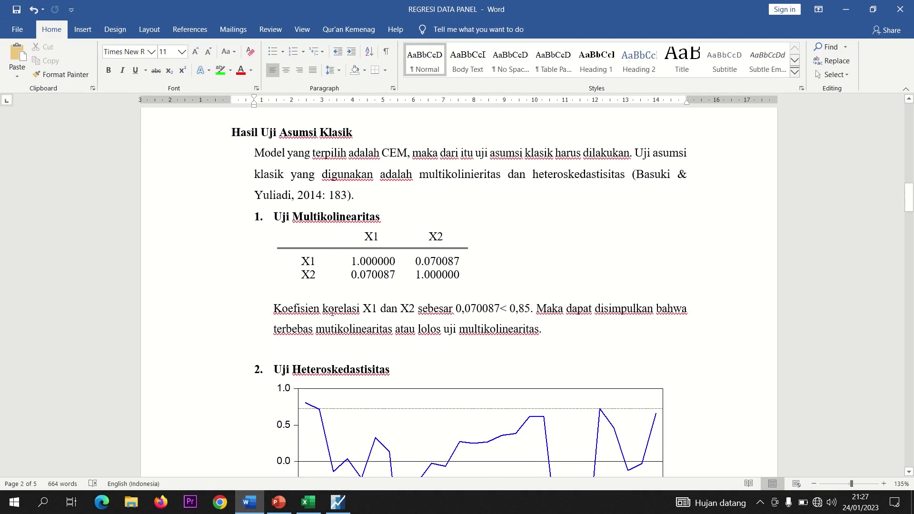
double_click(416, 263)
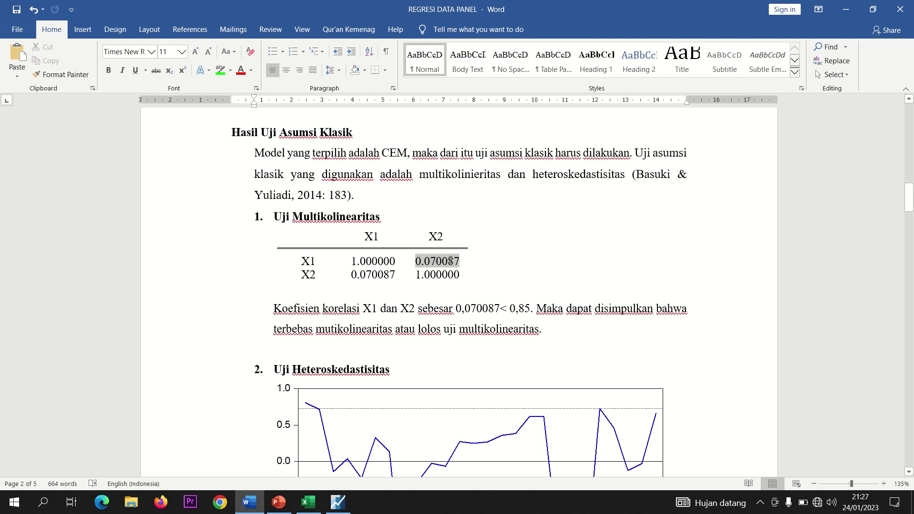
left_click(219, 71)
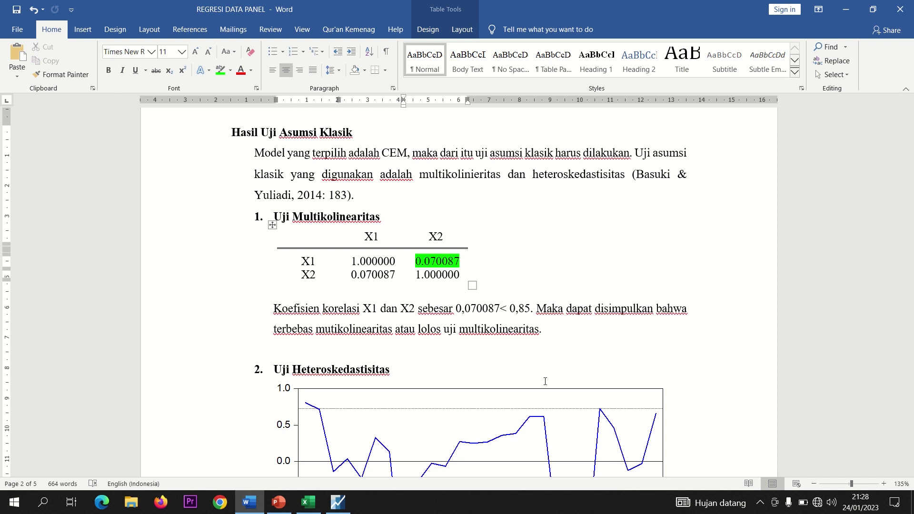
left_click(546, 345)
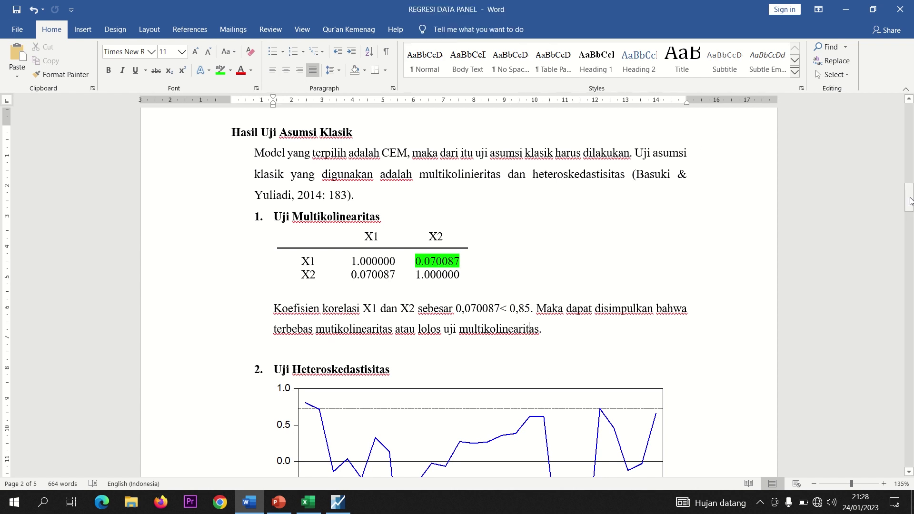
Step: Examine the residual graph and its interpretation in the Uji Heteroskedastisitas section
left_click_drag(910, 205, 910, 218)
left_click_drag(851, 484, 846, 484)
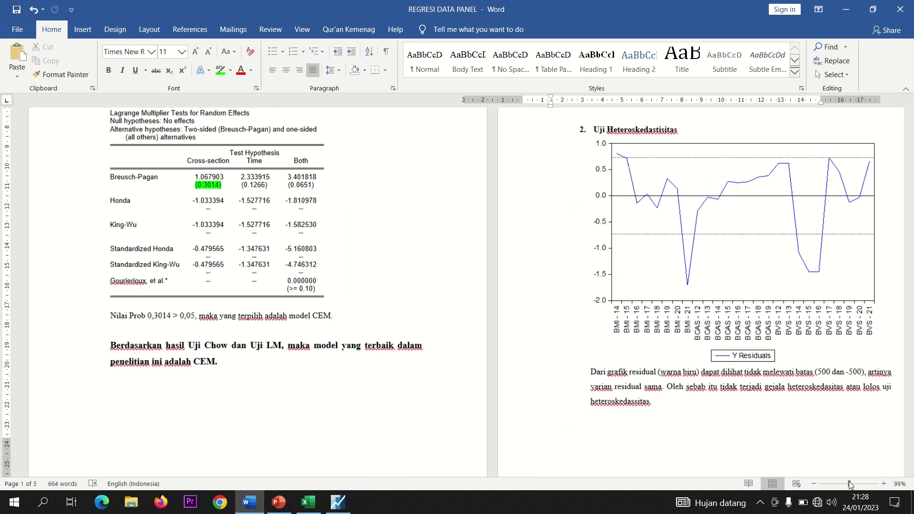
left_click(849, 482)
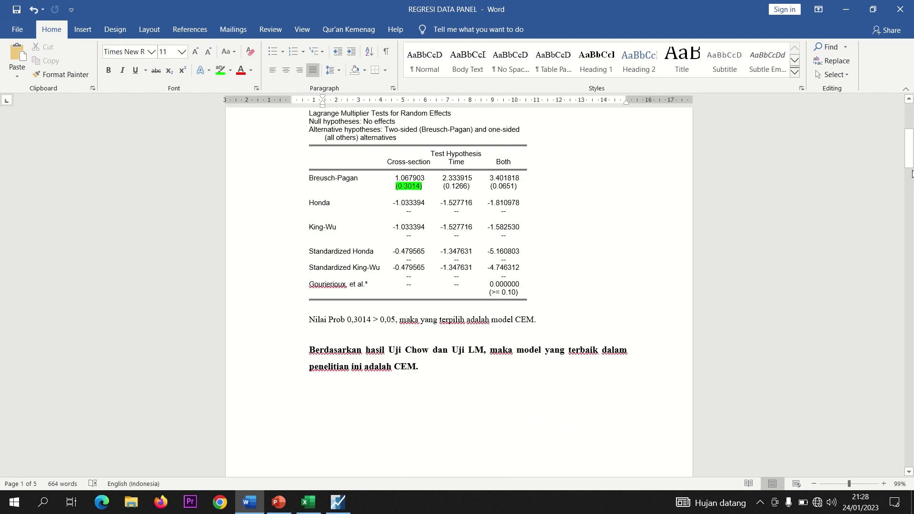
left_click_drag(909, 159, 909, 231)
Step: Switch to EViews and delete the untitled correlation table and the untitled group of x1 and x2
left_click(338, 503)
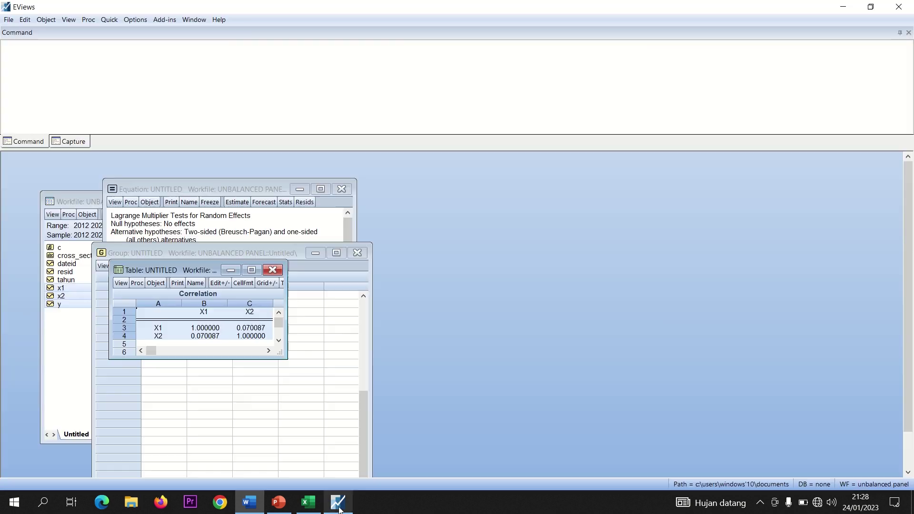
left_click(274, 273)
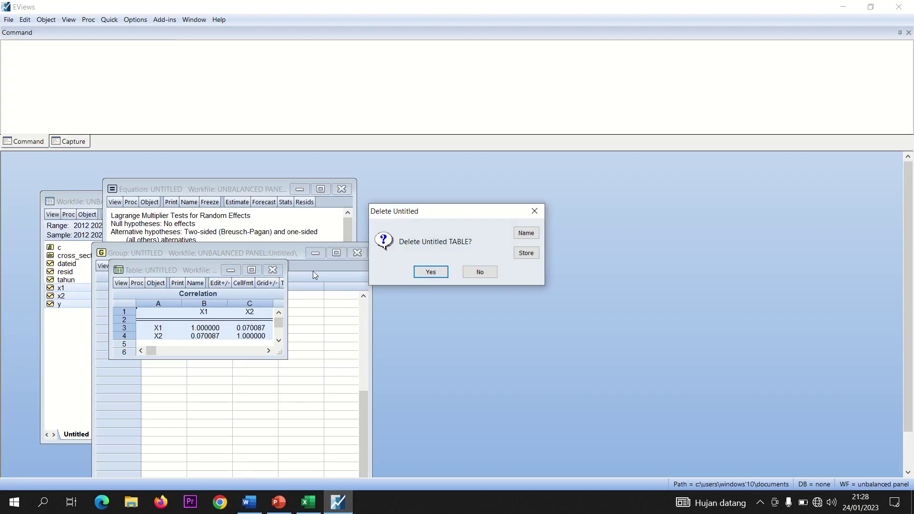
left_click(422, 270)
left_click(359, 254)
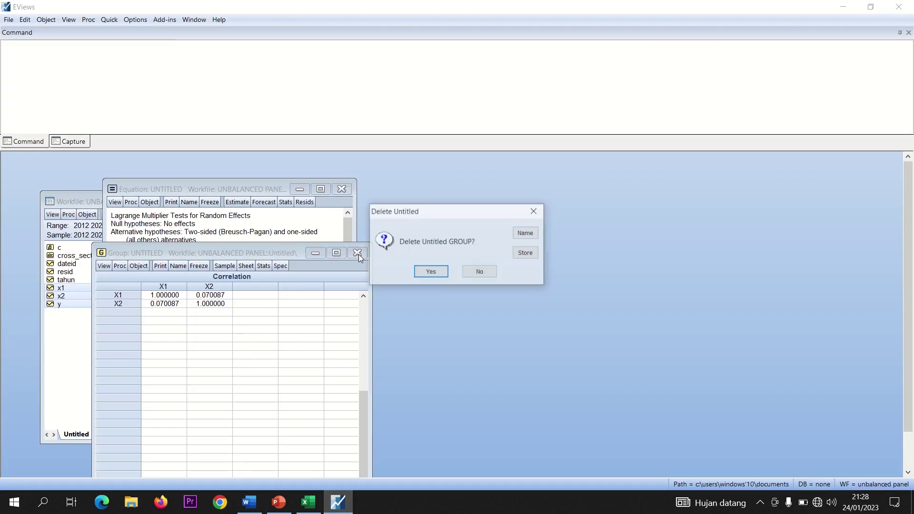
left_click(424, 276)
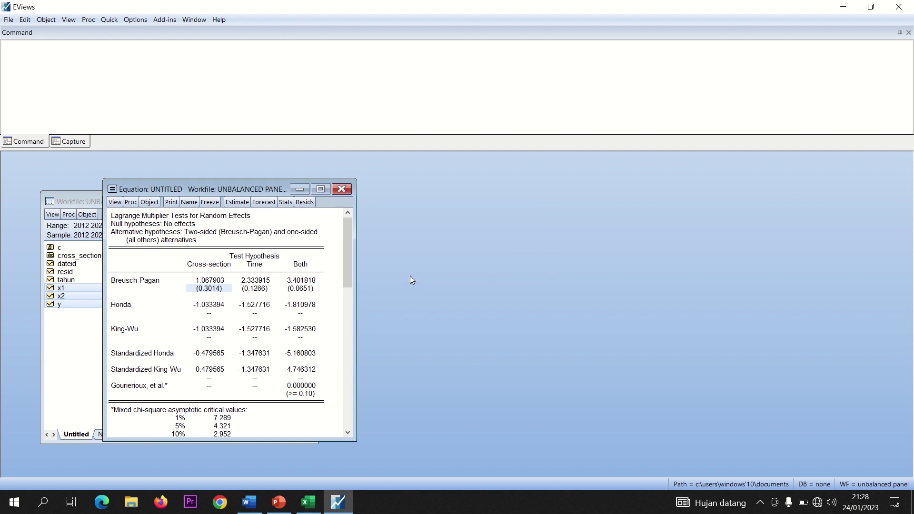
Step: Re-estimate the equation as a CEM, with cross-section and period effects set to None
left_click(237, 202)
left_click(181, 223)
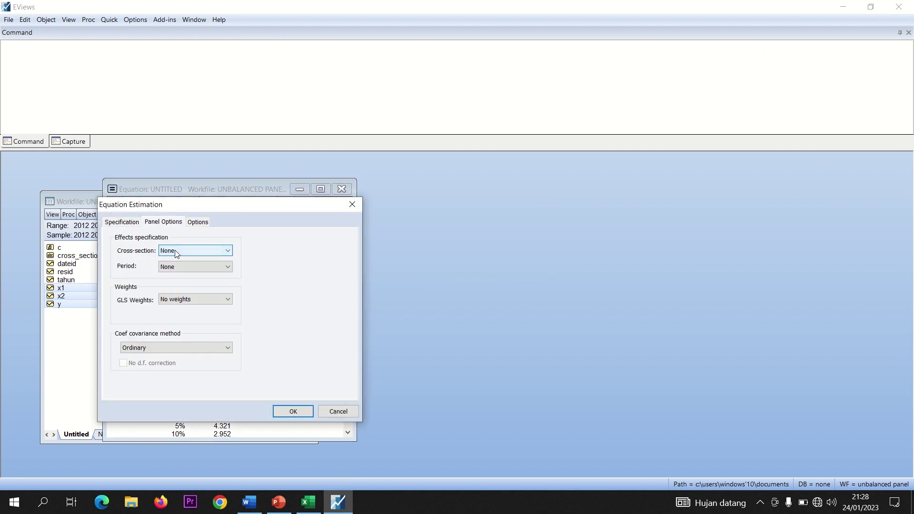
left_click(298, 411)
Step: Display the residual graph of the re-estimated equation
left_click(115, 203)
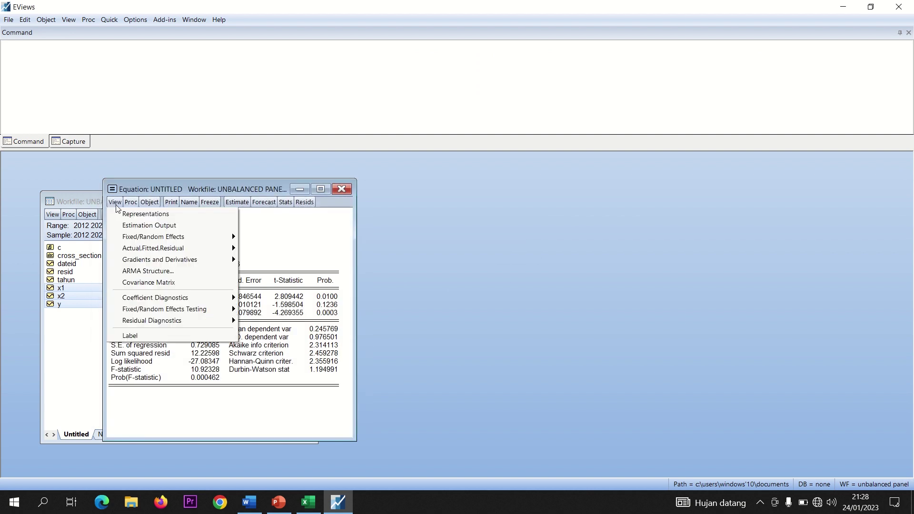
mouse_move(218, 248)
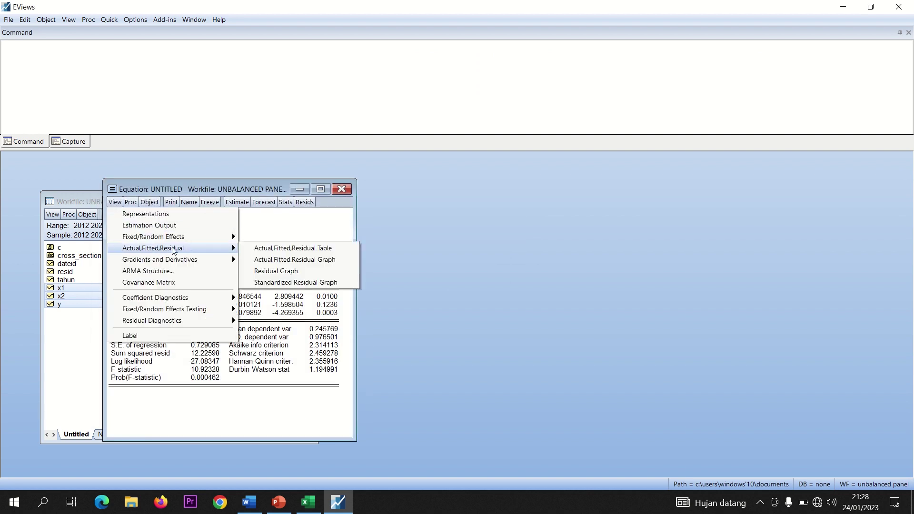
left_click(269, 272)
left_click(198, 262)
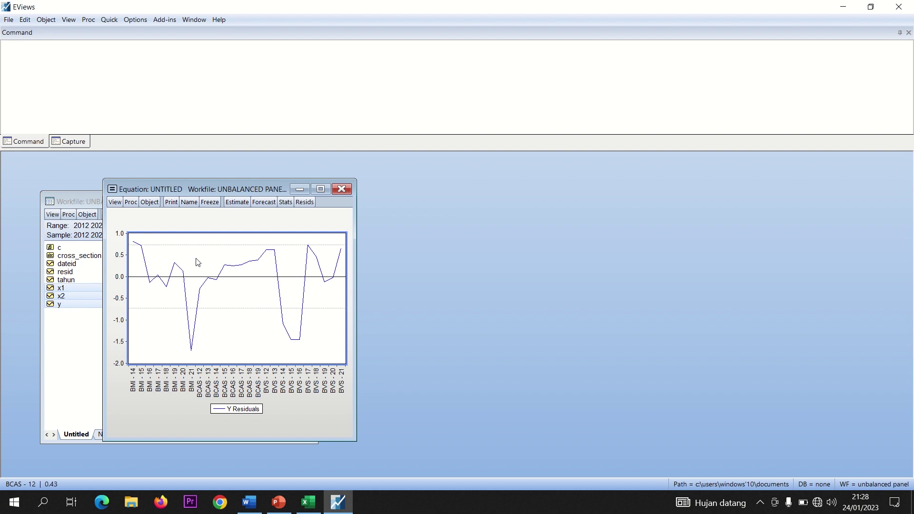
Step: Switch to Word and read the residual graph's interpretation under Uji Heteroskedastisitas and the Persamaan Regresi Data Panel section
left_click(255, 508)
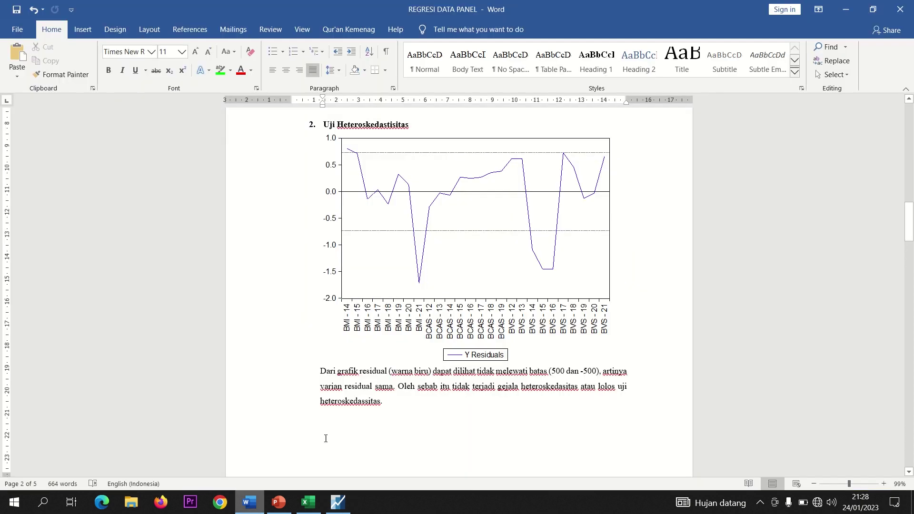
left_click(365, 373)
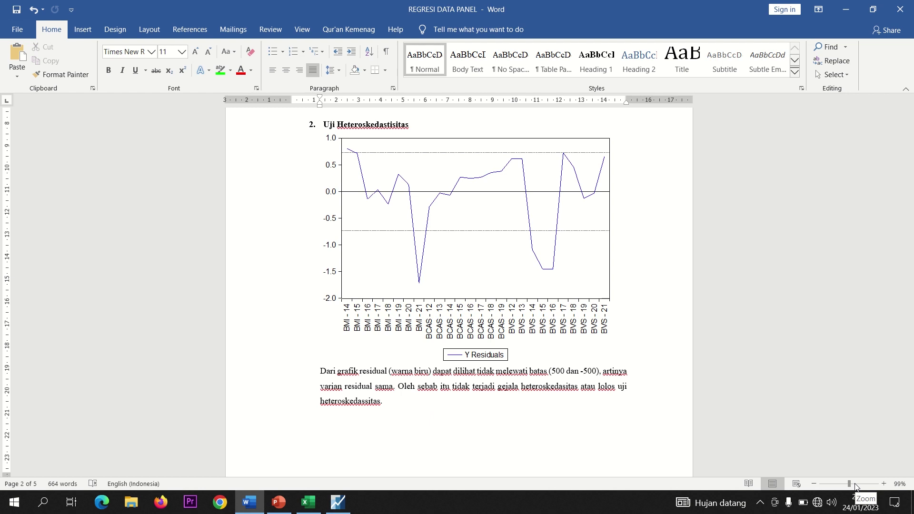
scroll(649, 490, "up", 5)
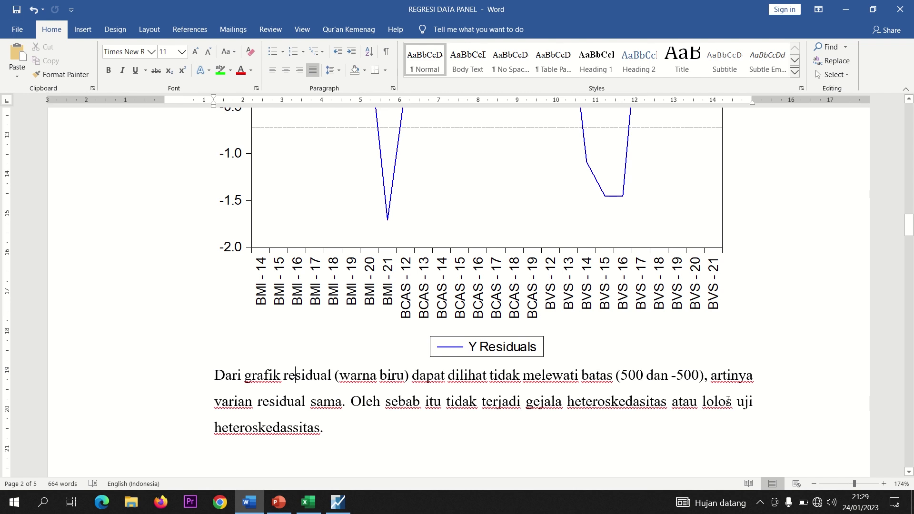
left_click_drag(855, 484, 849, 485)
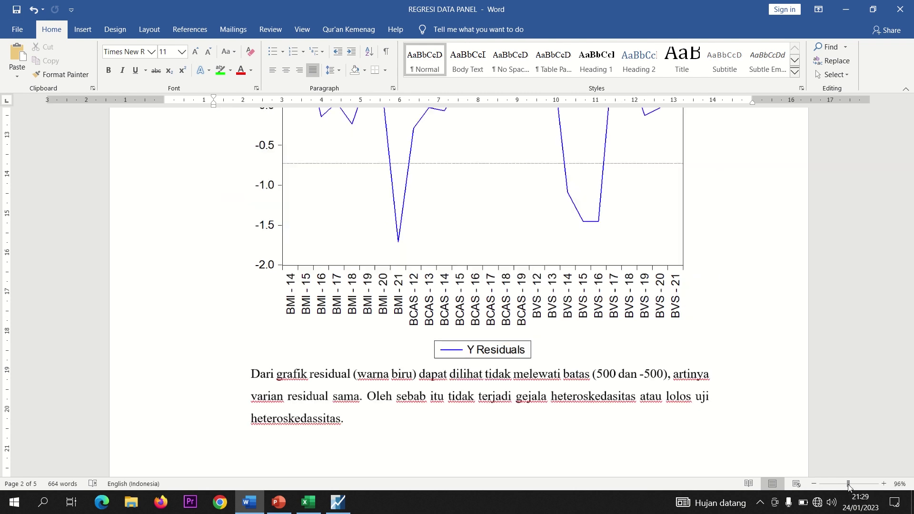
left_click_drag(907, 235, 908, 280)
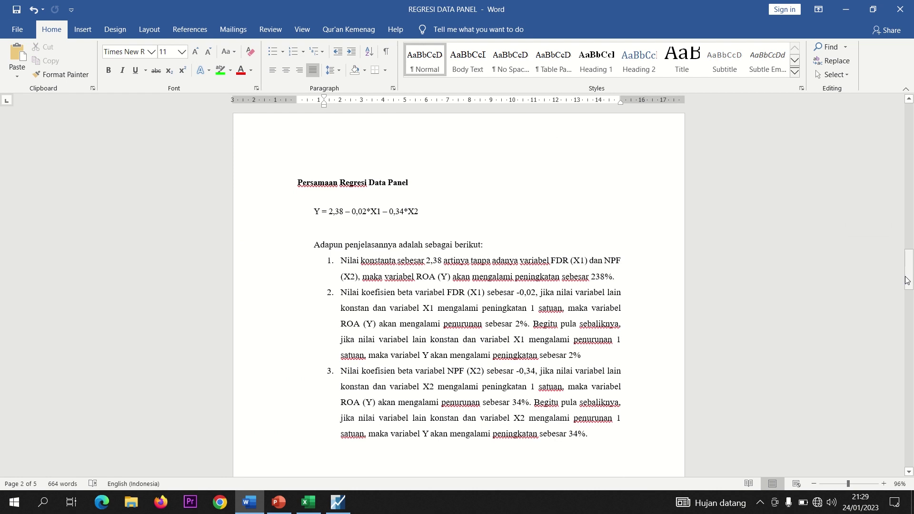
left_click(850, 484)
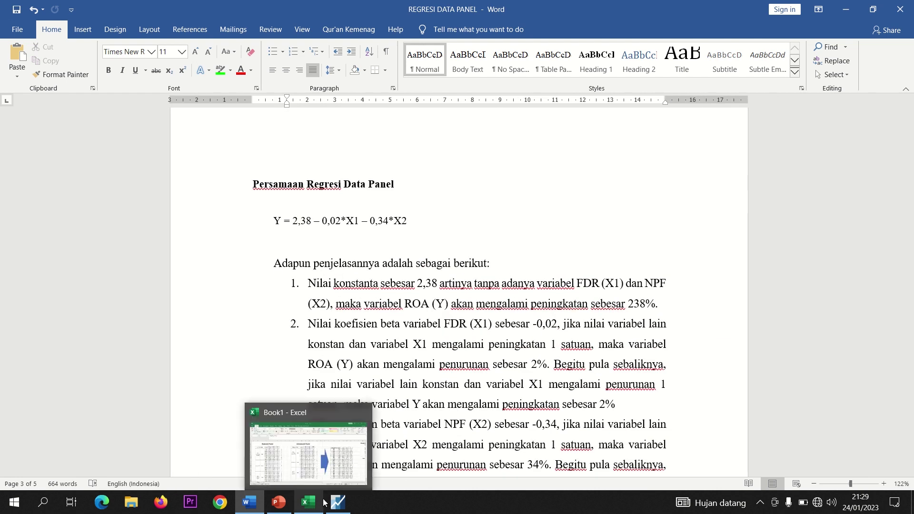
Step: Switch to EViews, show the equation's Representations view, and select the equation under Substituted Coefficients
left_click(338, 503)
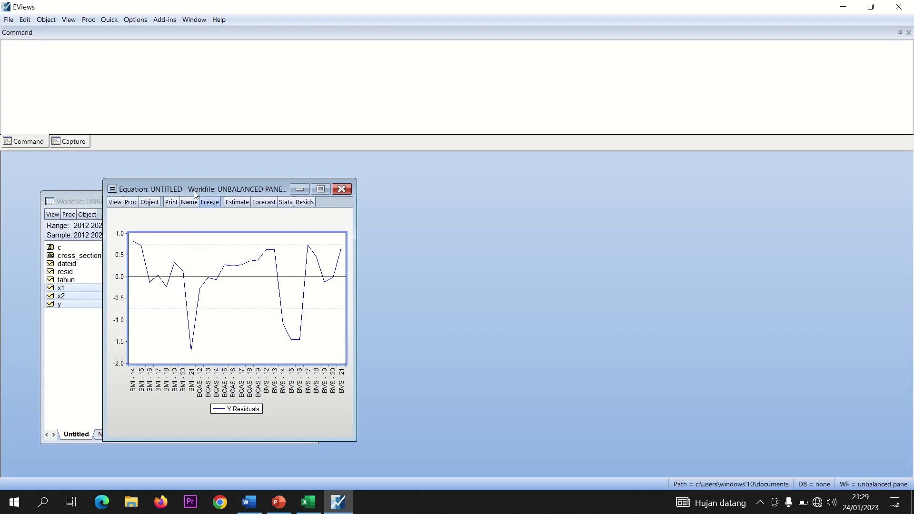
left_click(118, 204)
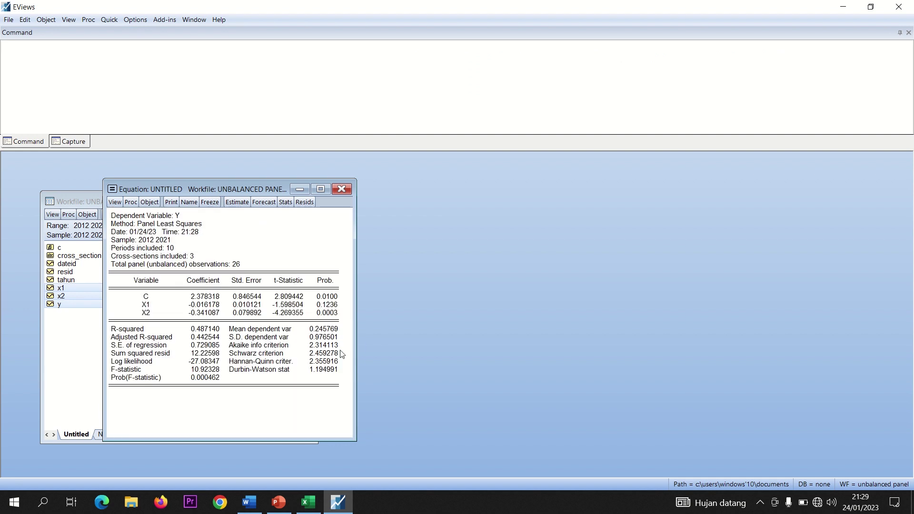
left_click(112, 204)
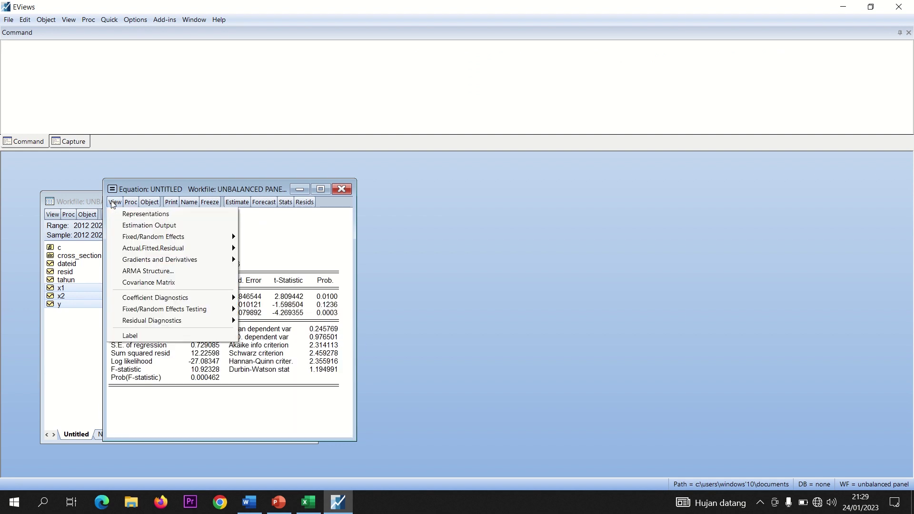
left_click(128, 216)
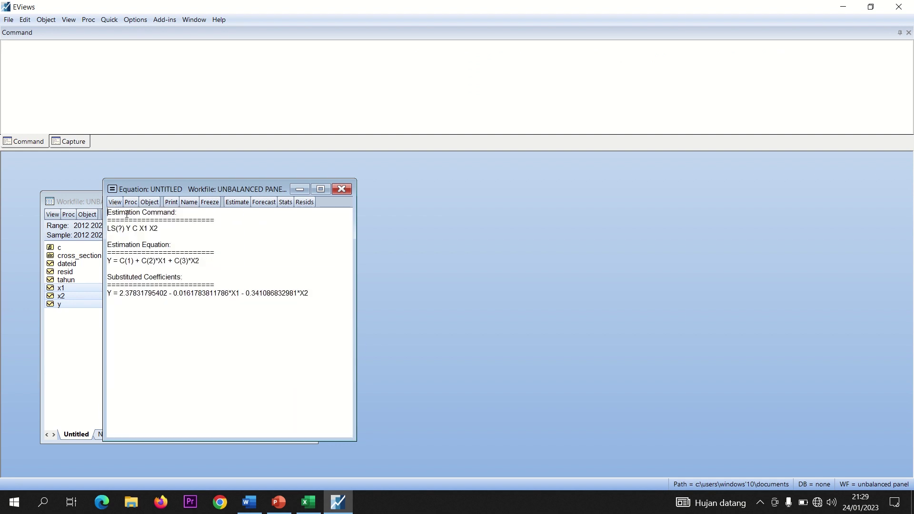
left_click_drag(109, 294, 312, 298)
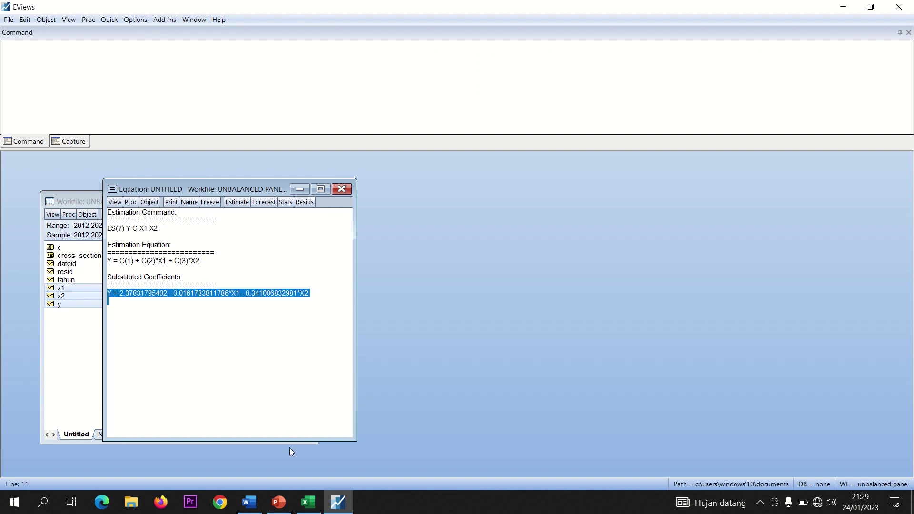
Step: Switch to Word and change both occurrences of "1 satuan" to "1%" in item 2, the FDR (X1) coefficient explanation
left_click(249, 502)
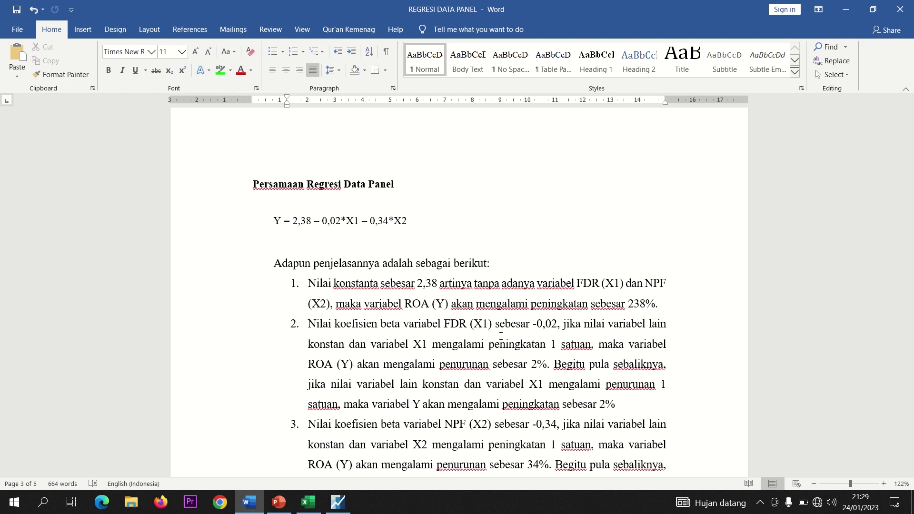
double_click(576, 344)
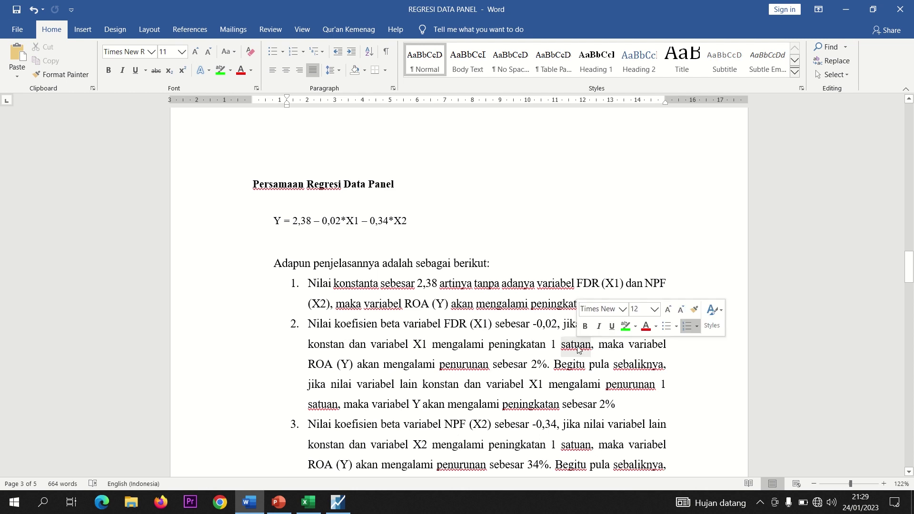
key("BackSpace")
type("%")
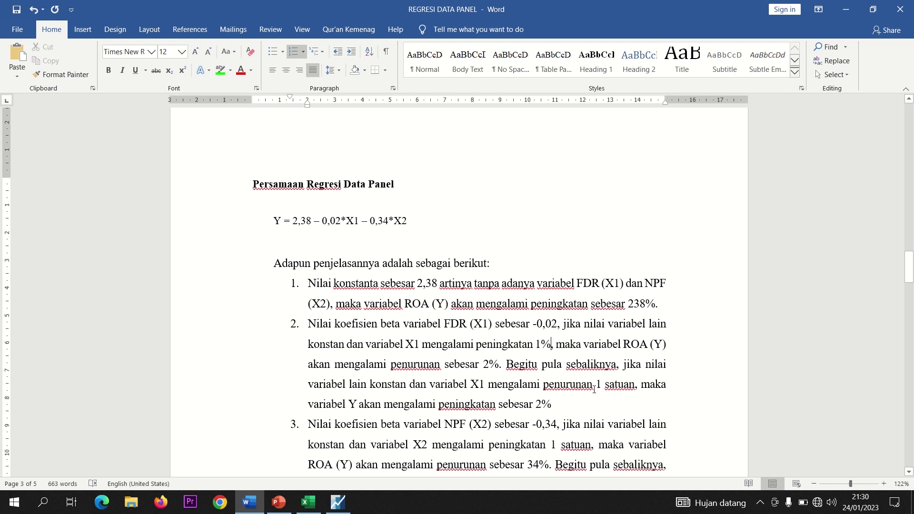
double_click(504, 345)
double_click(425, 368)
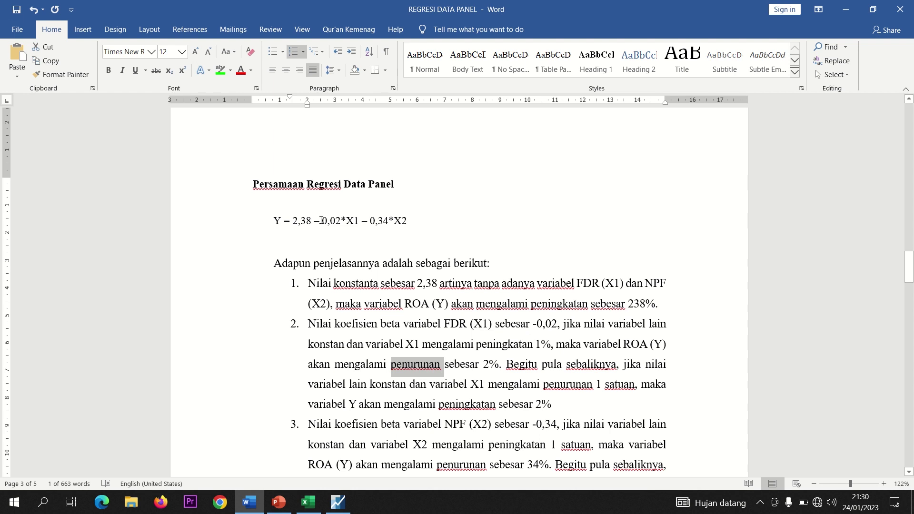
left_click_drag(321, 220, 314, 221)
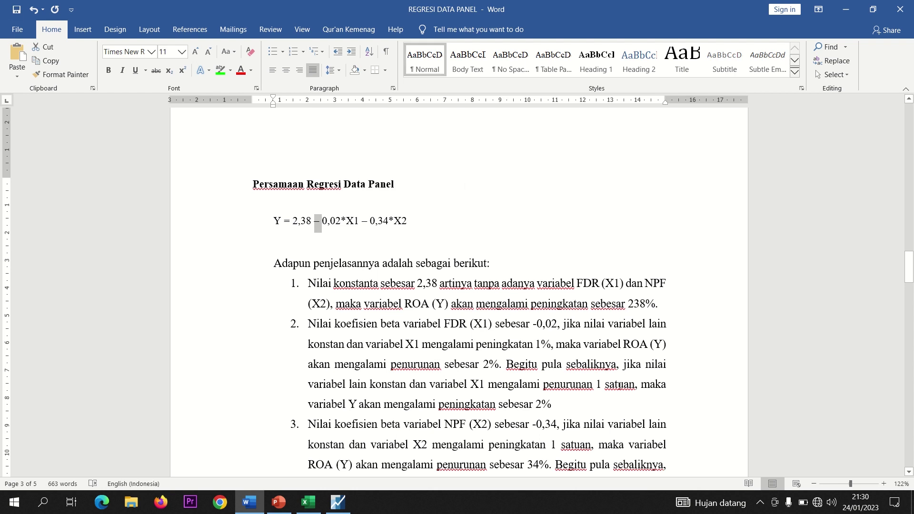
double_click(620, 384)
key("BackSpace")
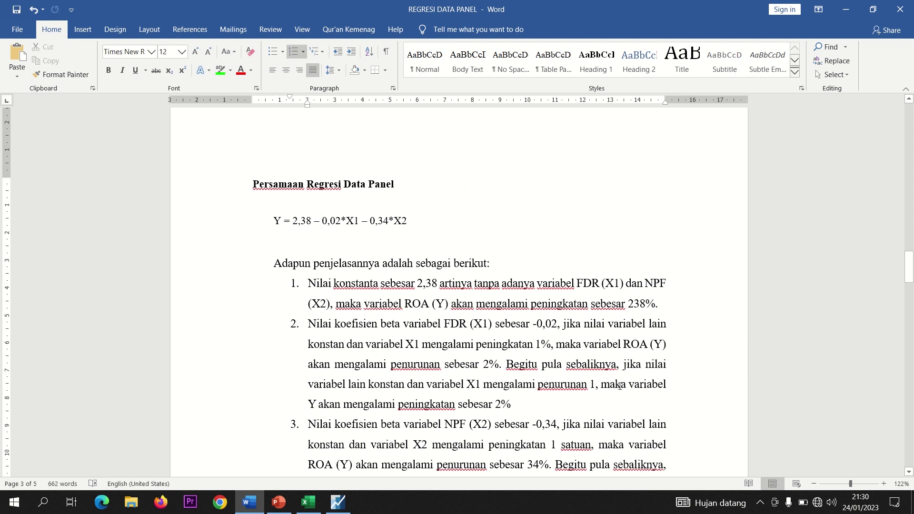
type("%")
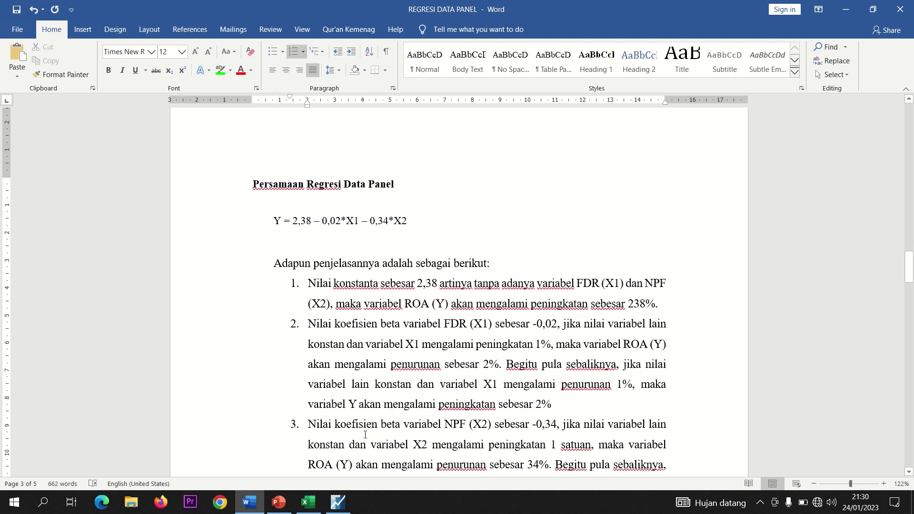
Step: Change both occurrences of "1 satuan" to "1%" in item 3, the NPF (X2) coefficient explanation
left_click(365, 434)
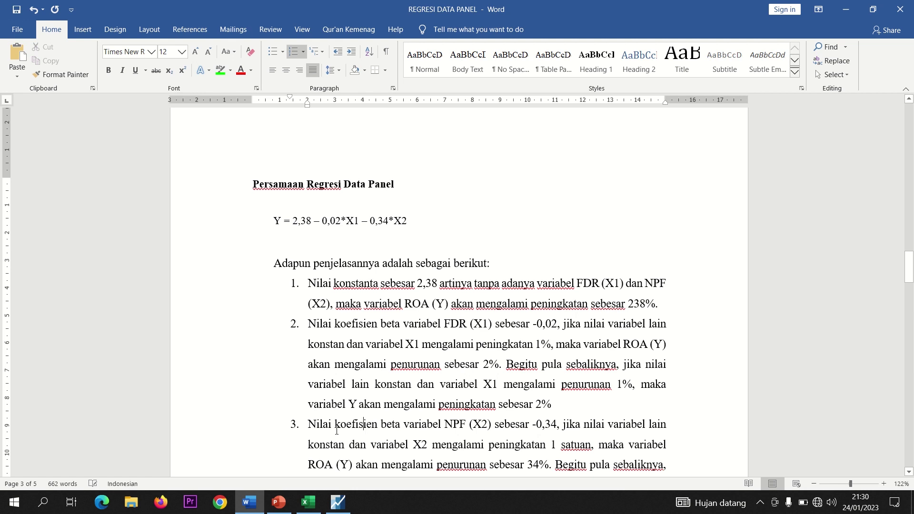
left_click(909, 471)
left_click(909, 472)
left_click(909, 472)
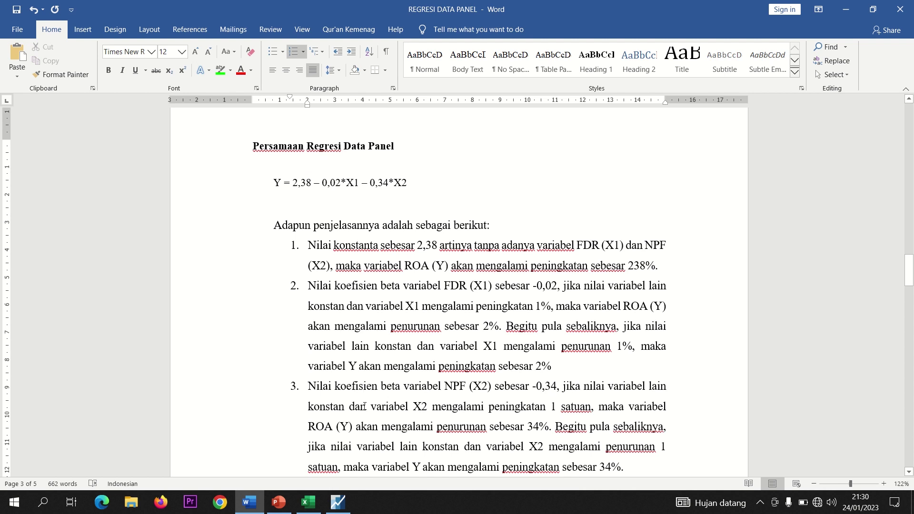
double_click(572, 411)
key("BackSpace")
type("%")
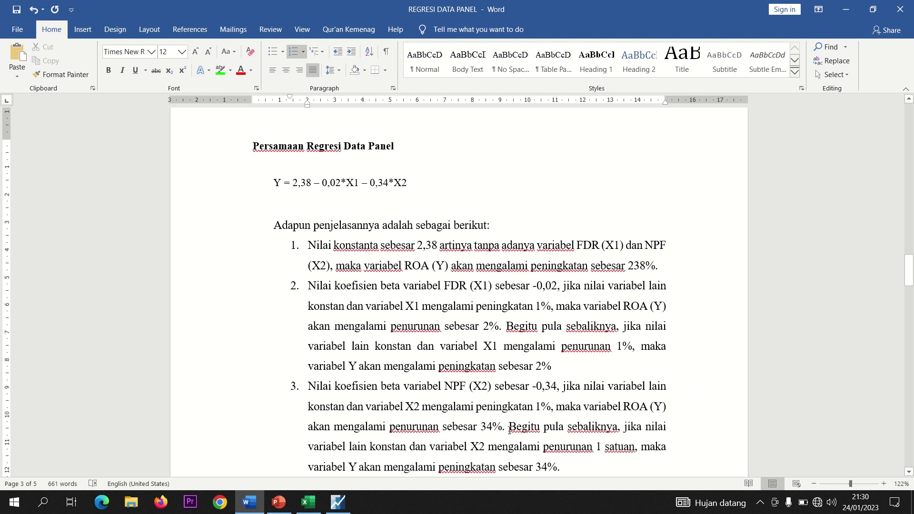
double_click(614, 446)
key("BackSpace")
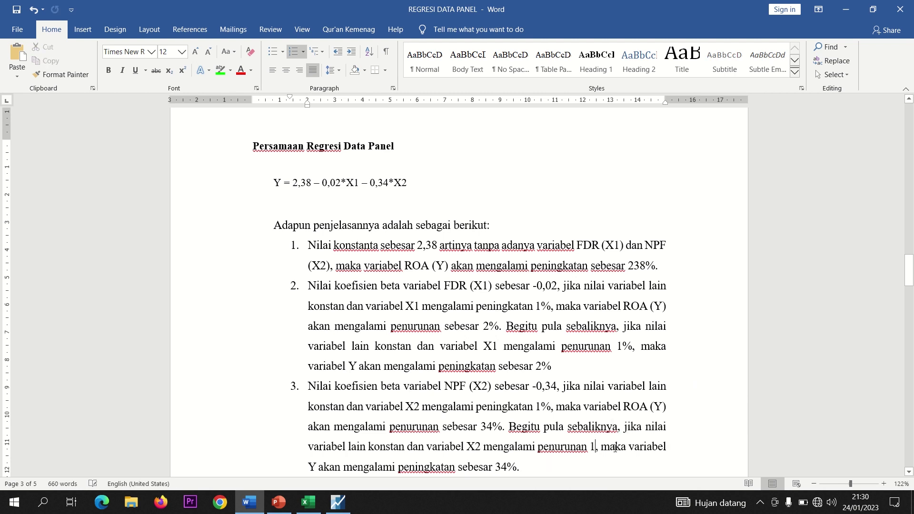
type("%")
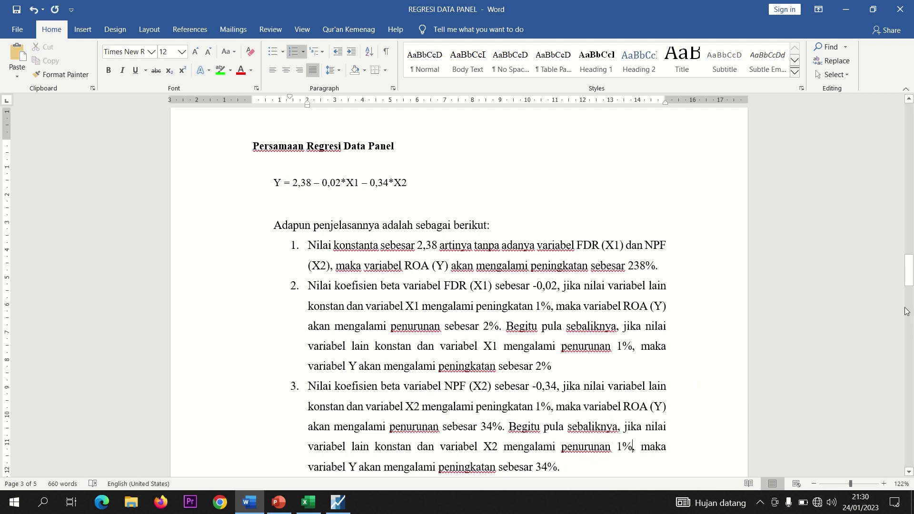
Step: Check the Hasil Uji t section, switch to EViews, show the Estimation Output, and select its header and coefficient table
left_click_drag(909, 279, 900, 349)
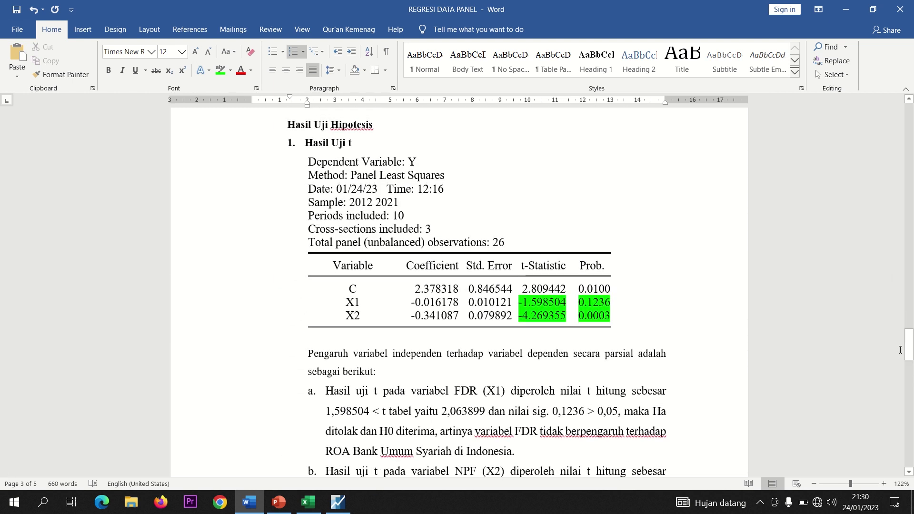
left_click(338, 502)
left_click(115, 201)
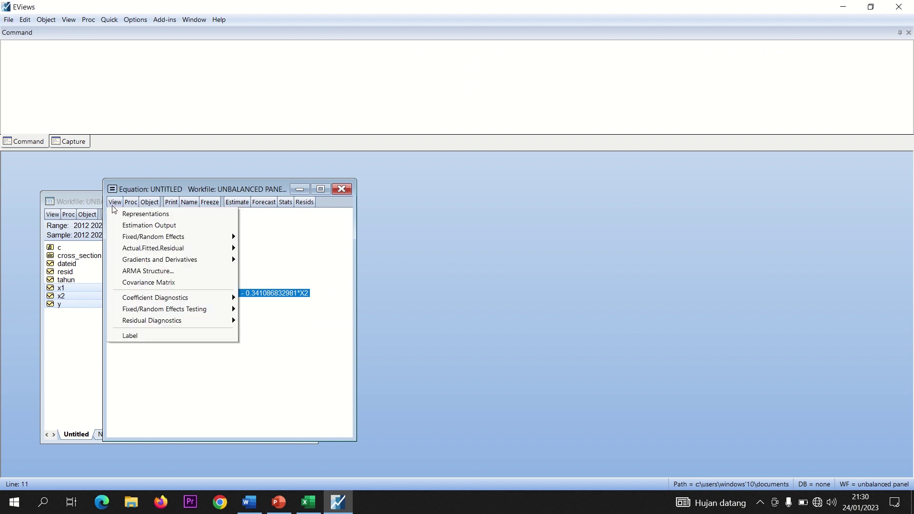
left_click(129, 228)
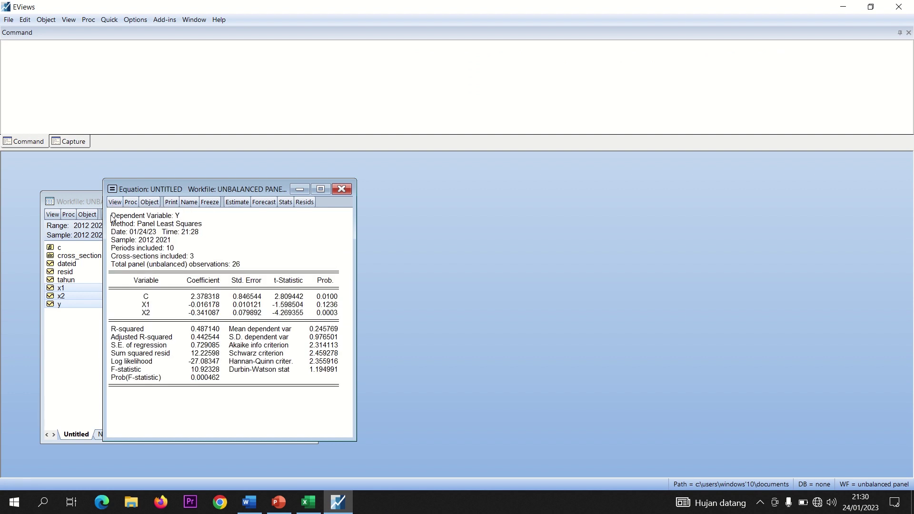
left_click_drag(110, 215, 338, 322)
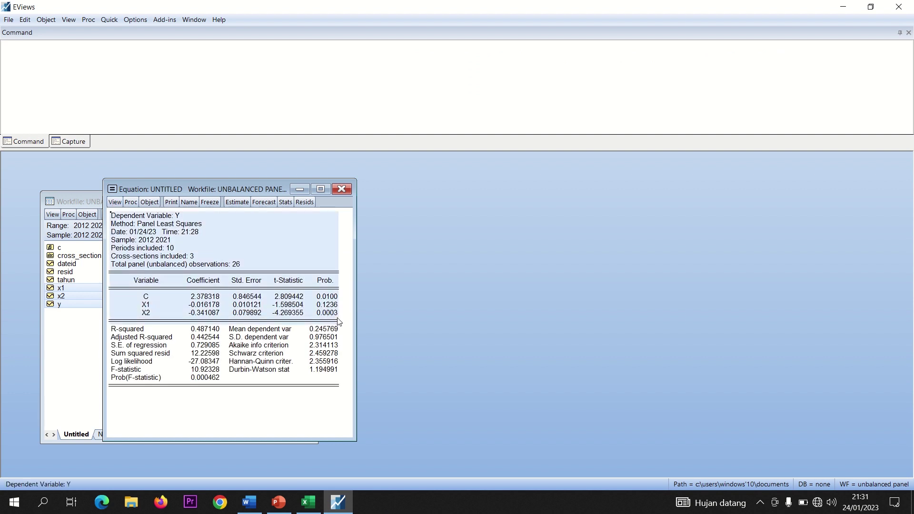
Step: Select the t-Statistic and Prob. columns in EViews, then switch to Word and check the X1 and X2 t-statistics and the t tabel value in item a
left_click_drag(272, 278, 329, 316)
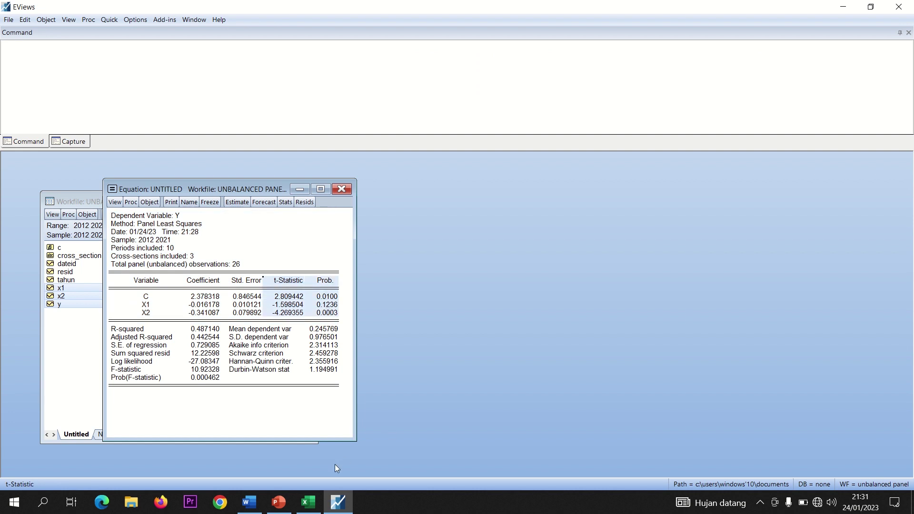
left_click(314, 502)
left_click(249, 502)
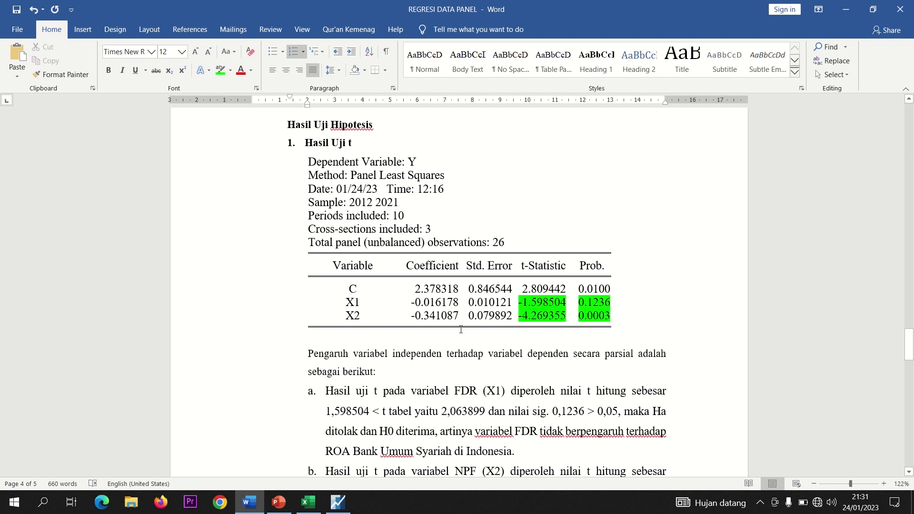
left_click(523, 305)
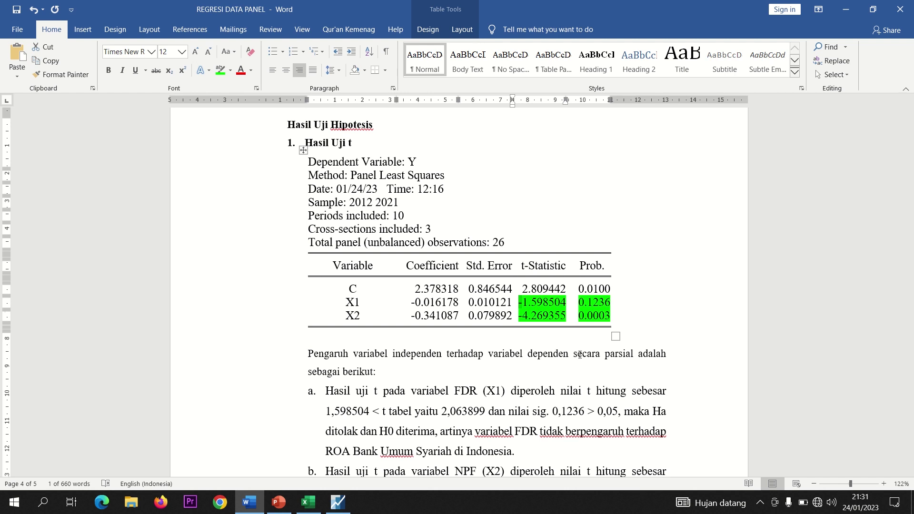
left_click(523, 315)
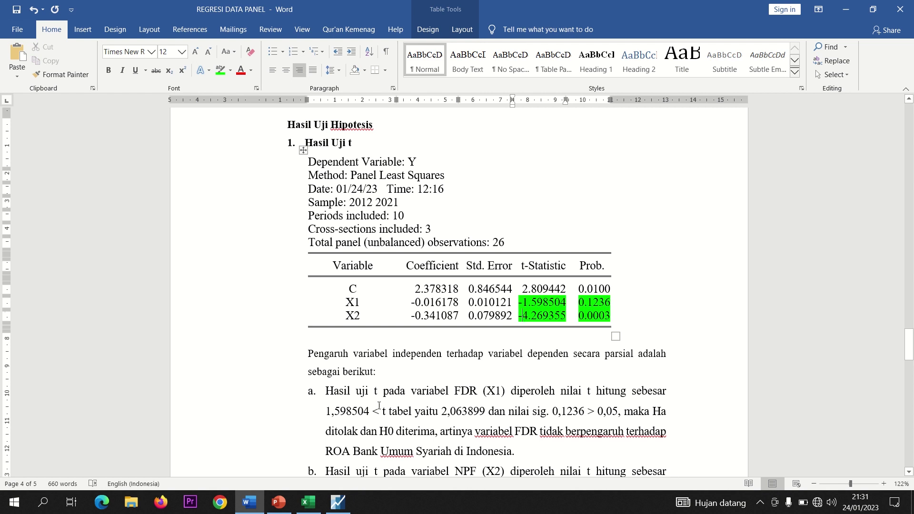
double_click(464, 412)
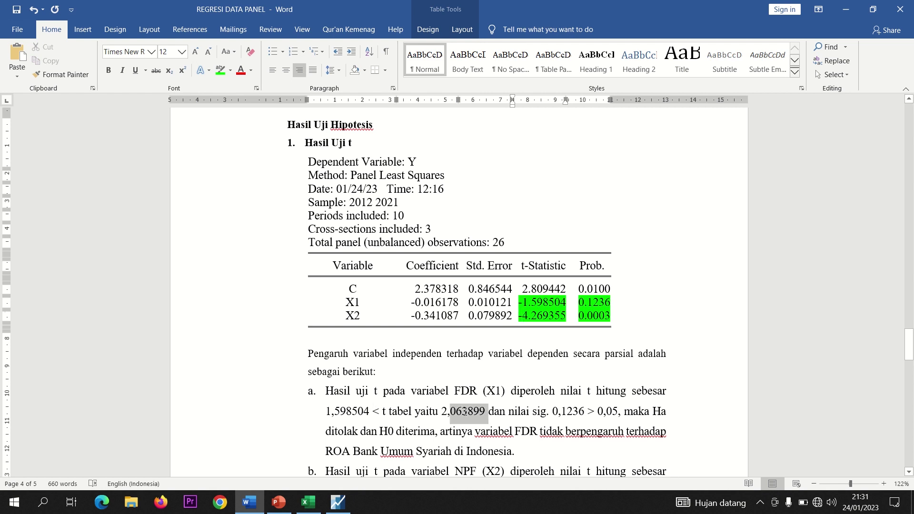
Step: Switch to Excel, find the t tabel calculation, and compare its Jumlah sampel with the total panel observations in EViews
left_click(308, 502)
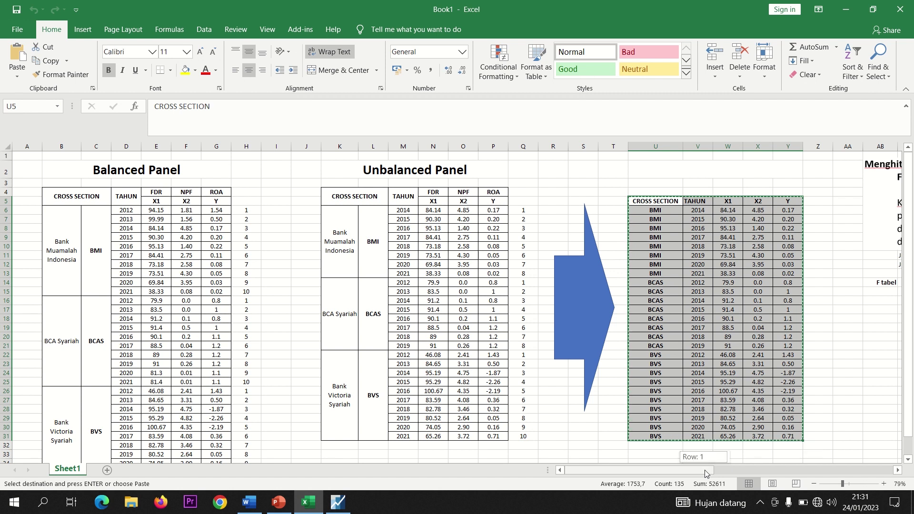
left_click_drag(705, 469, 889, 461)
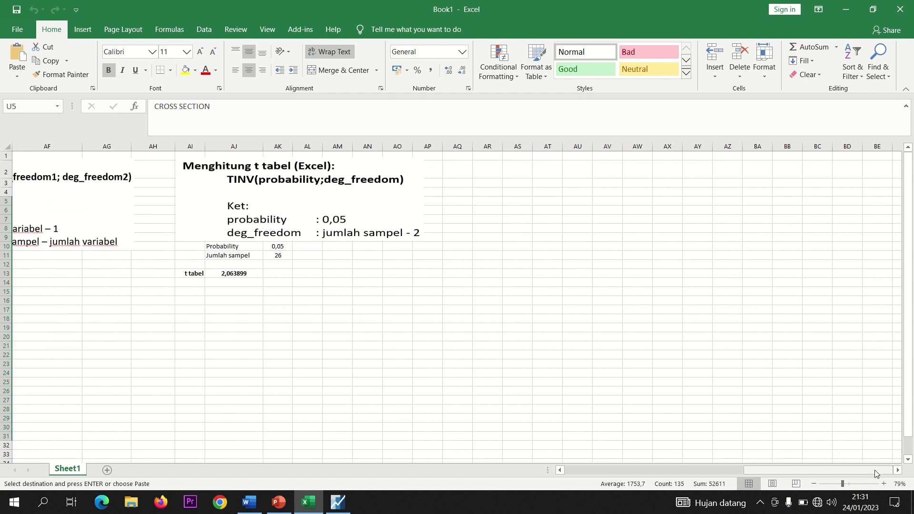
left_click(850, 484)
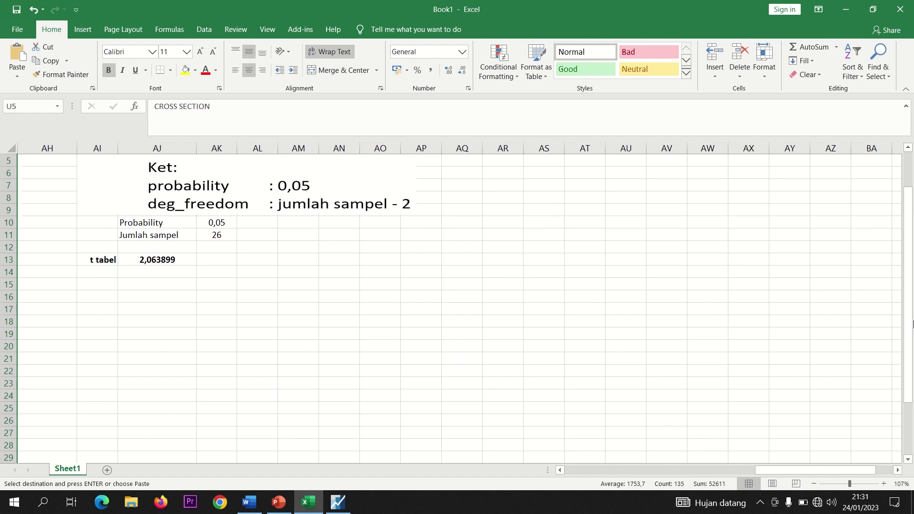
left_click_drag(910, 286, 910, 269)
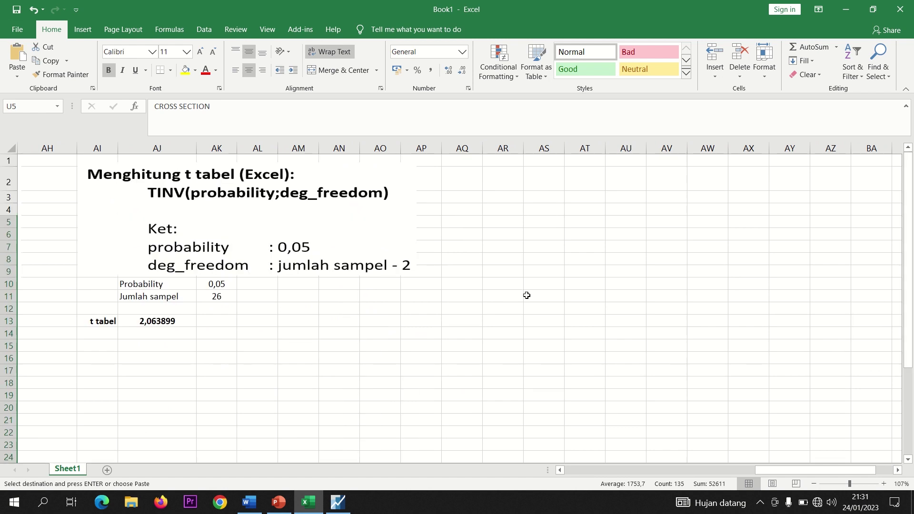
left_click(221, 294)
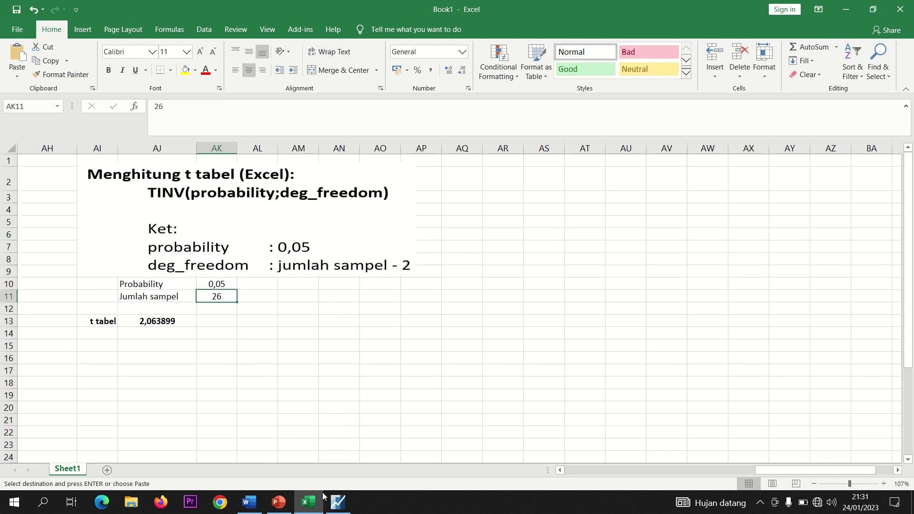
left_click(338, 502)
left_click_drag(327, 294, 229, 267)
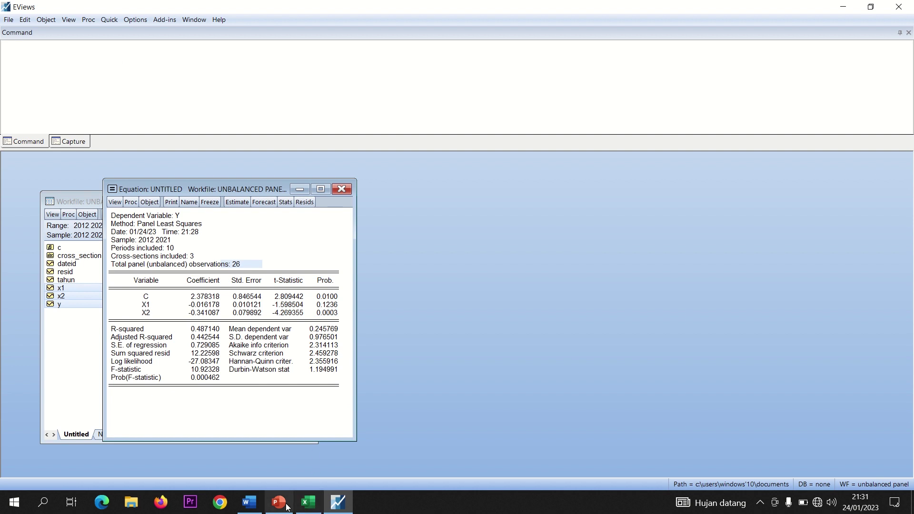
Step: Switch back to Excel and clear the t tabel result in cell AJ13
left_click(308, 502)
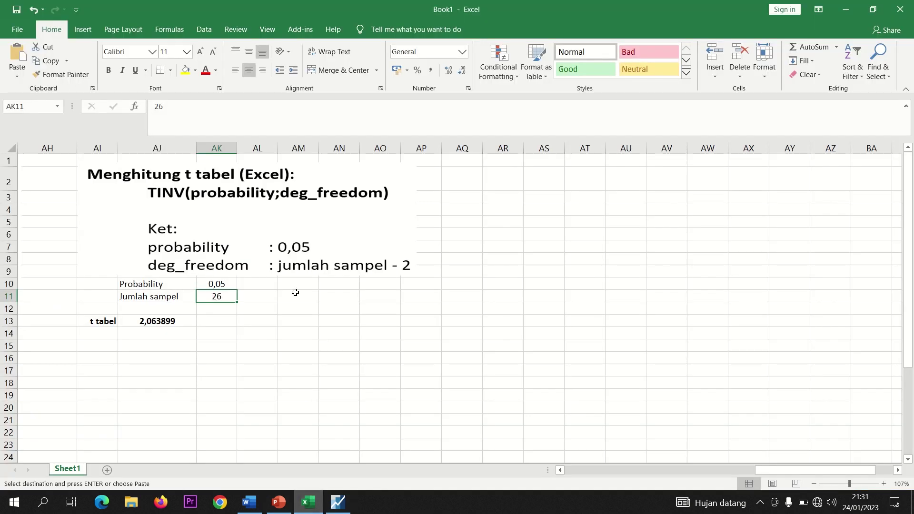
left_click(158, 321)
key("BackSpace")
key("Return")
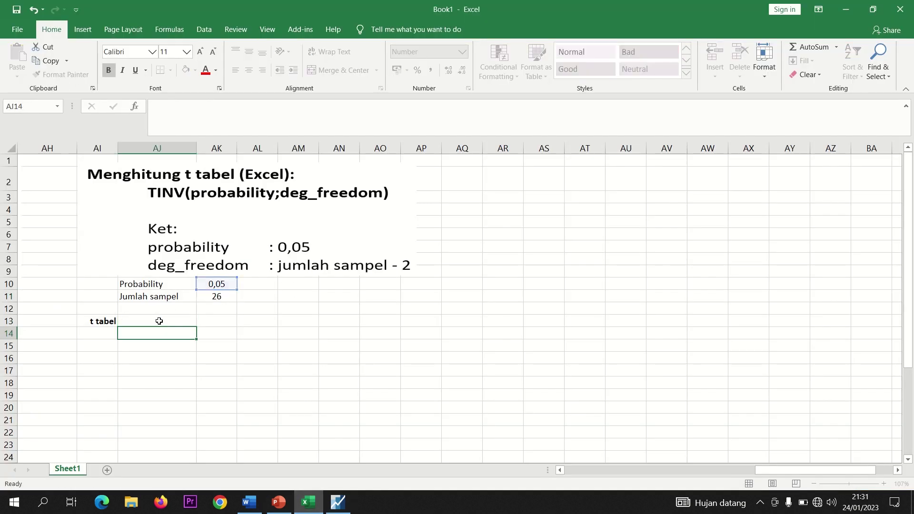
left_click(159, 321)
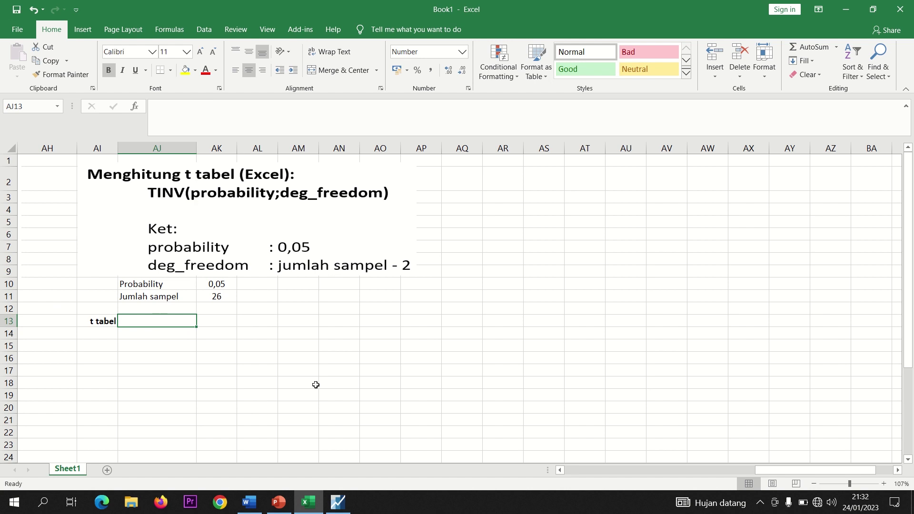
Step: Calculate t tabel in cell AJ13 with the formula =TINV(AK10;24)
type("-")
key("BackSpace")
type("=")
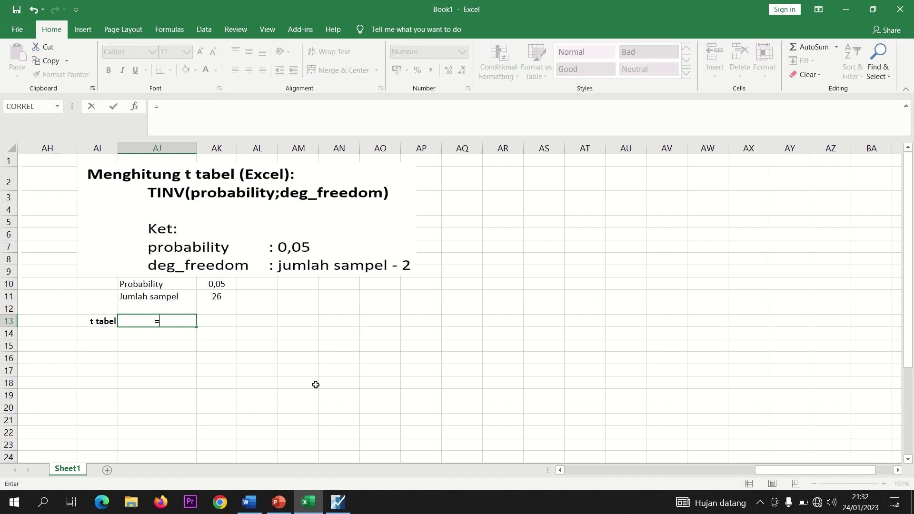
type("tinv(")
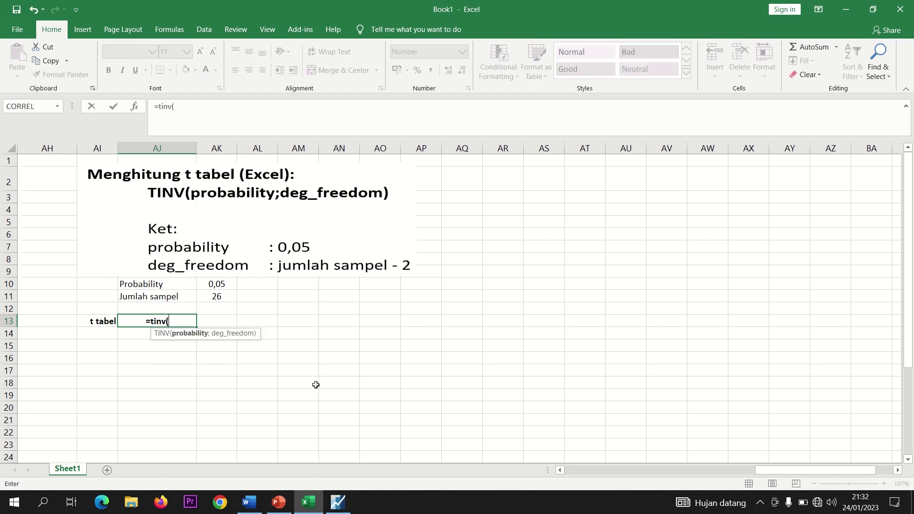
left_click(226, 282)
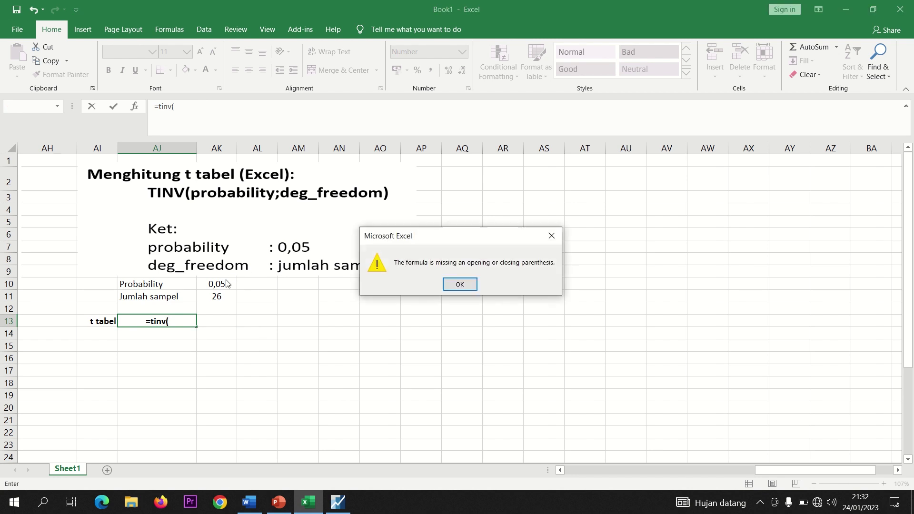
left_click(459, 284)
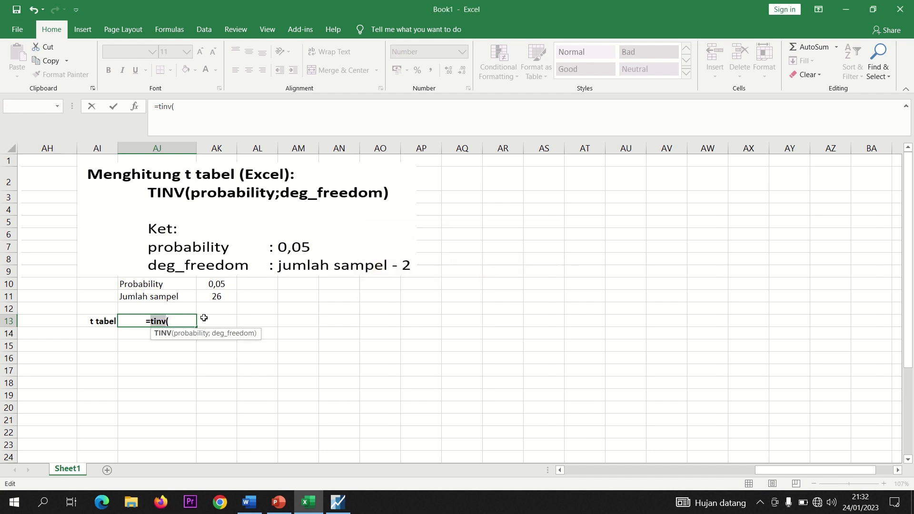
left_click(212, 284)
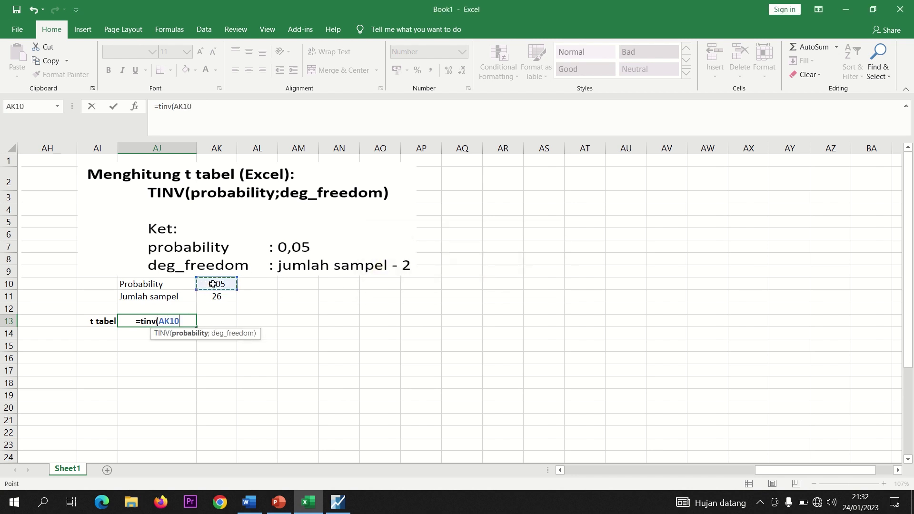
type(";")
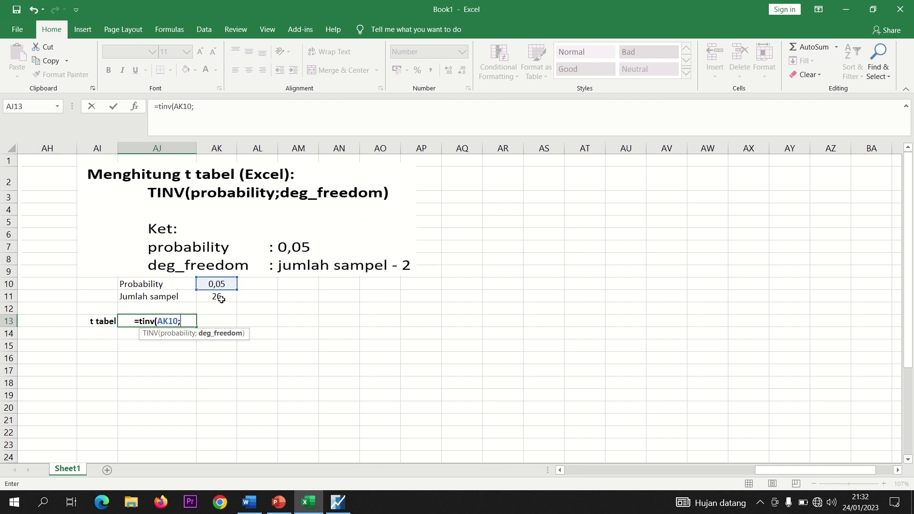
type("24")
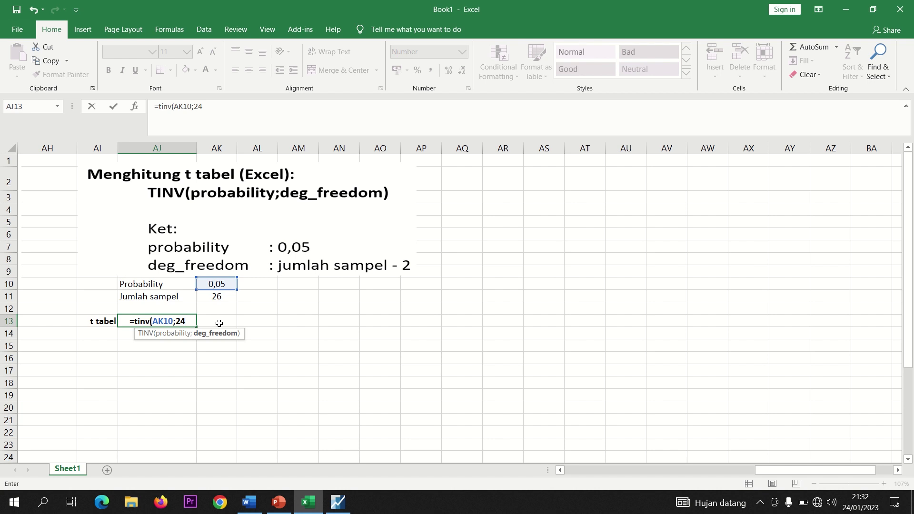
type(")")
key("Return")
left_click(172, 318)
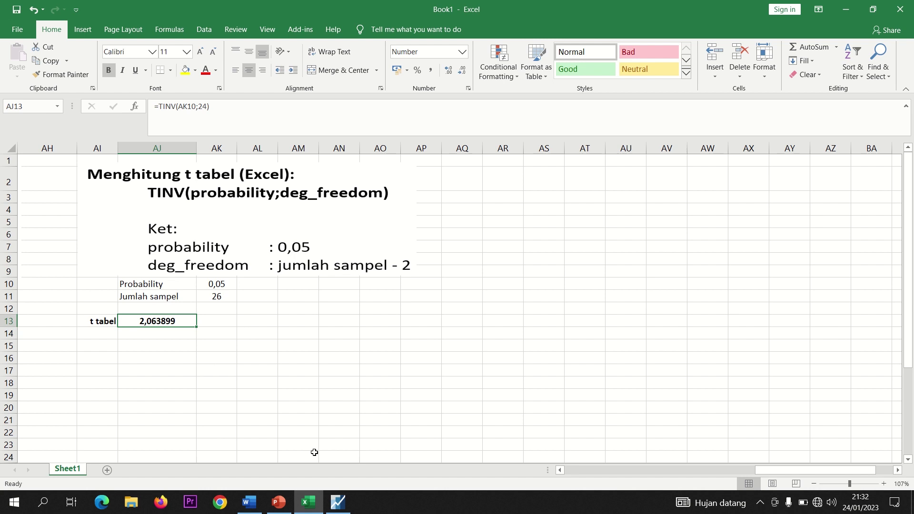
Step: Decrease and increase the decimal places of the t tabel value in AJ13, ending at six decimals
left_click(448, 70)
left_click(461, 70)
left_click(461, 69)
left_click(461, 70)
left_click(462, 70)
left_click(461, 70)
left_click(448, 71)
left_click(448, 70)
left_click(449, 71)
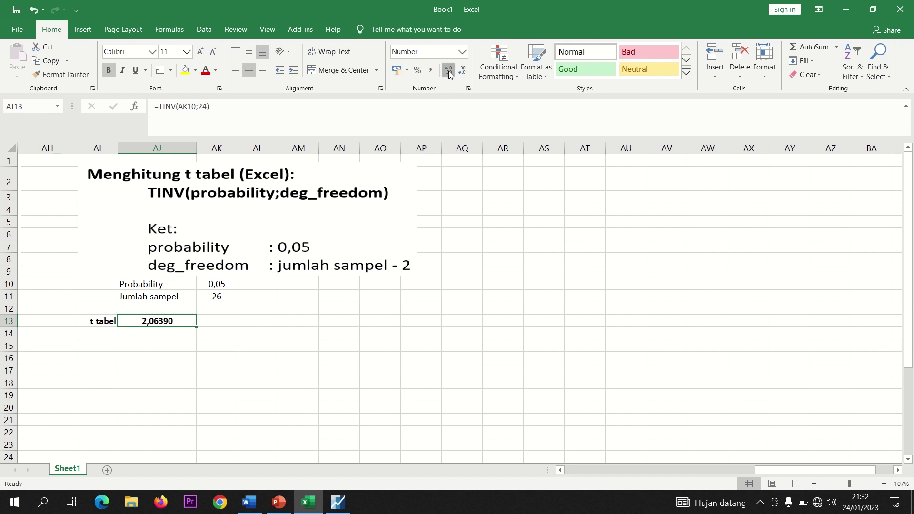
left_click(448, 71)
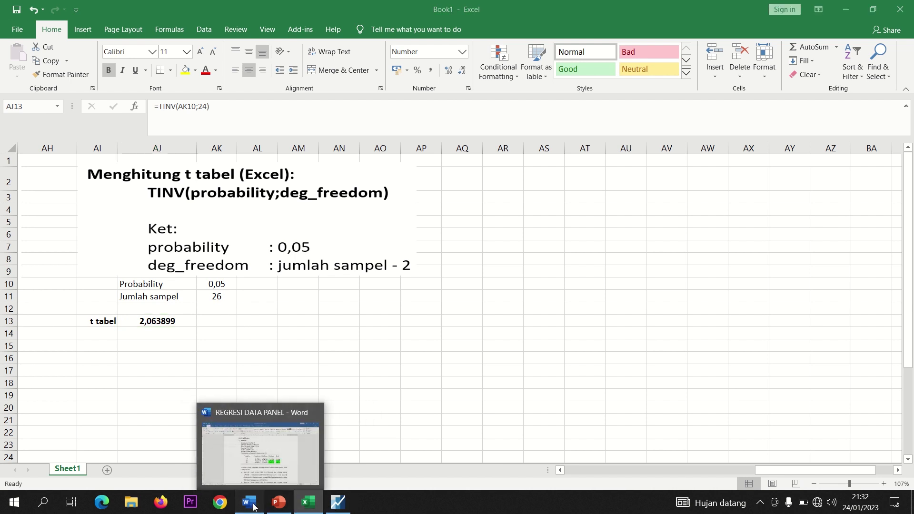
Step: Switch to Word and check the significance value and the H0 conclusion in item a for FDR (X1)
left_click(250, 502)
left_click(535, 421)
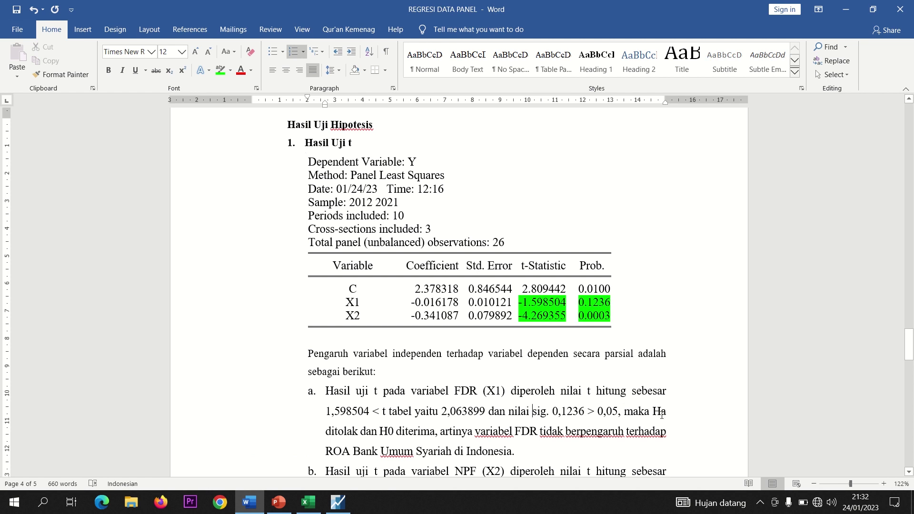
double_click(411, 434)
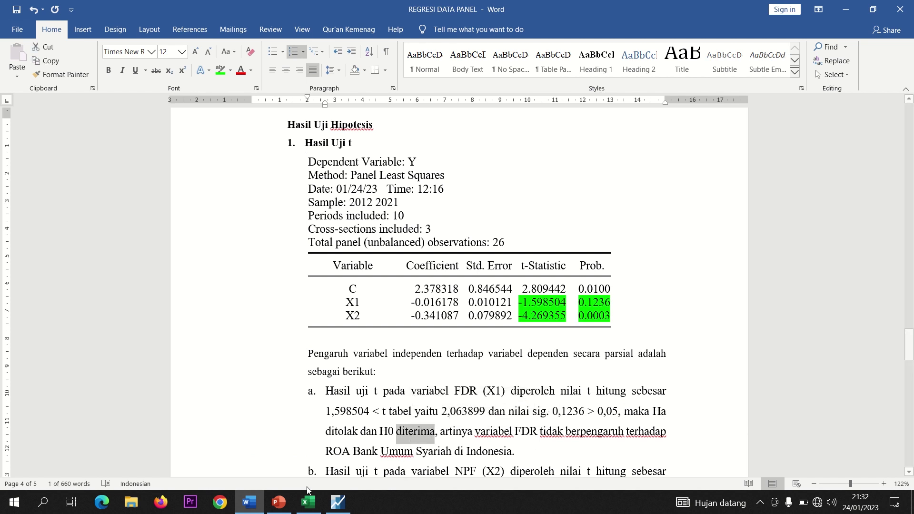
Step: Switch to PowerPoint, go to the HIPOTESIS slide, and colour the first null hypothesis line (H0 1, FDR) red
left_click(278, 502)
key("Page_Up")
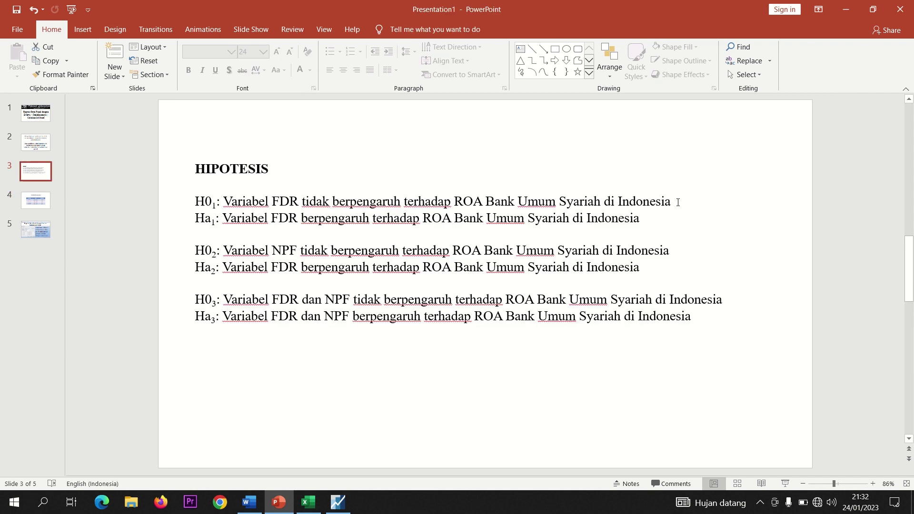
left_click_drag(680, 206, 201, 202)
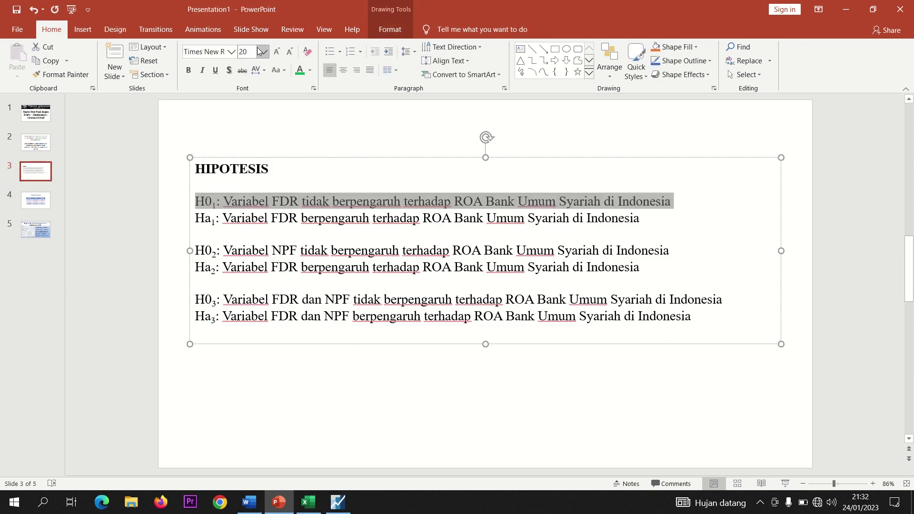
left_click(309, 71)
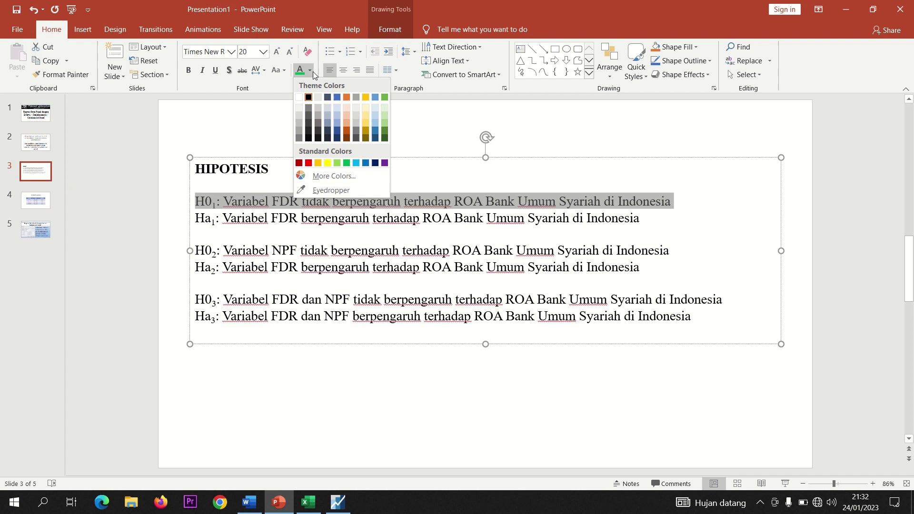
left_click(309, 165)
left_click(301, 236)
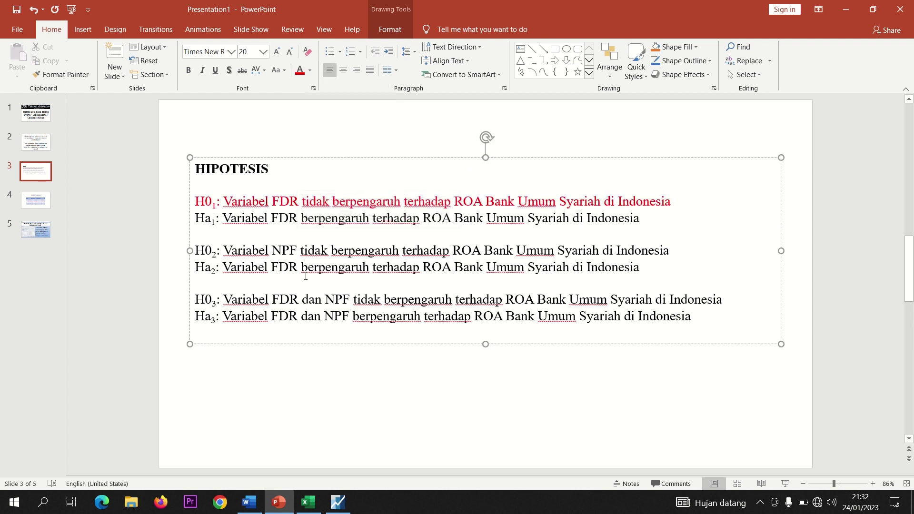
Step: Switch to Word and check the t tabel value, significance value and Ha conclusion in item b for NPF (X2)
left_click(248, 502)
left_click_drag(911, 328, 908, 357)
left_click(536, 310)
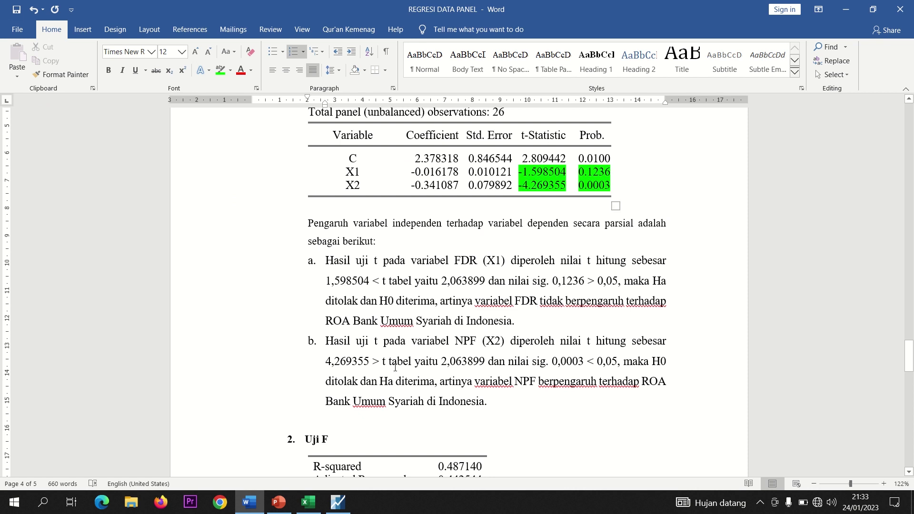
double_click(469, 367)
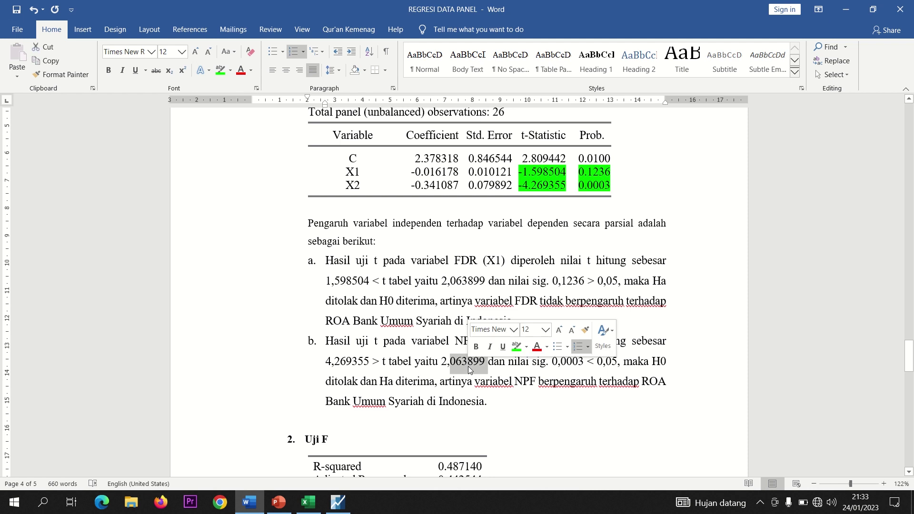
left_click(485, 366)
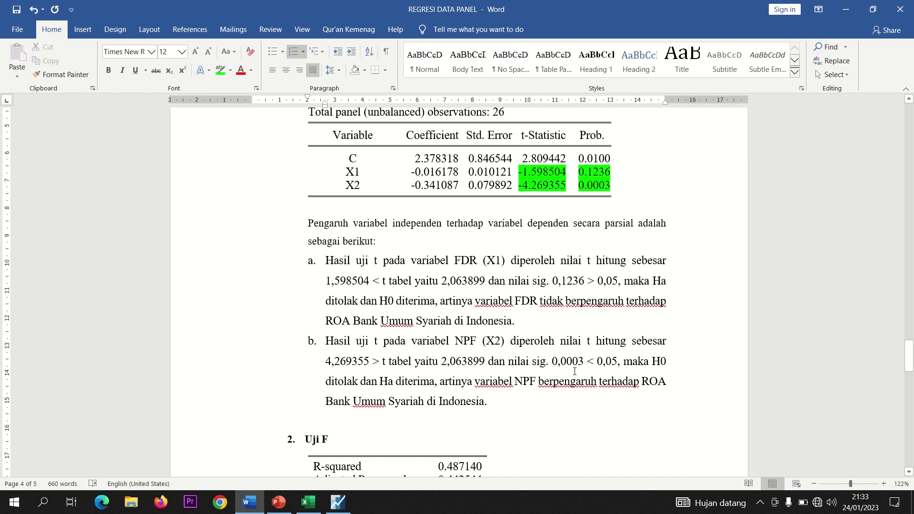
double_click(385, 381)
Step: Switch to PowerPoint and colour the second alternative hypothesis line (Ha 2) green on the HIPOTESIS slide
key("alt+Tab")
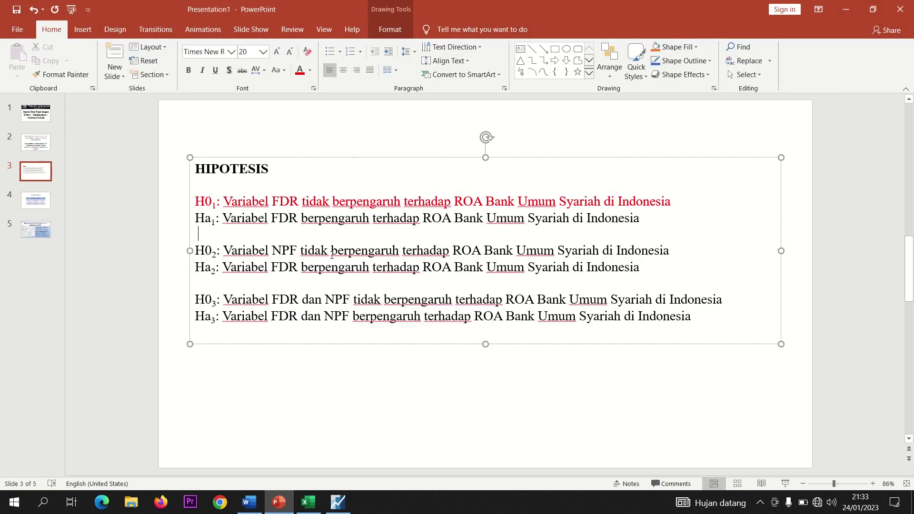
left_click_drag(638, 267, 196, 267)
left_click(310, 72)
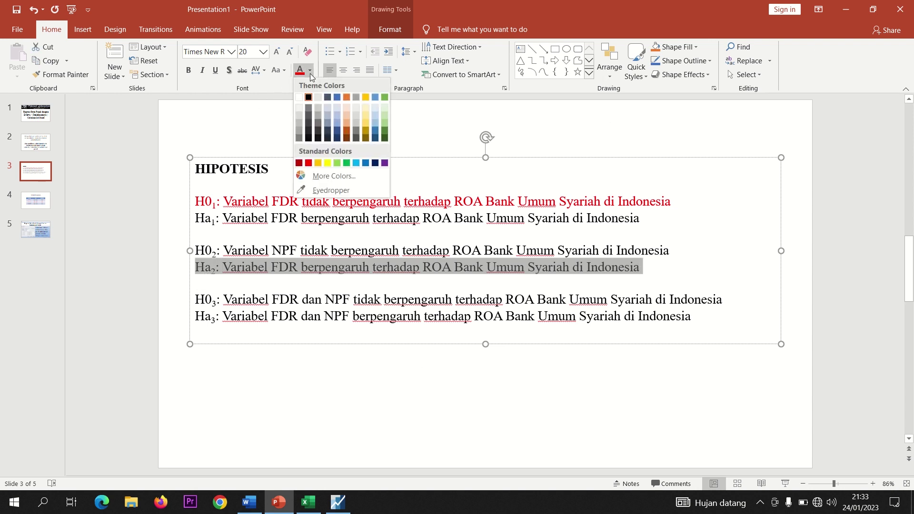
left_click(346, 163)
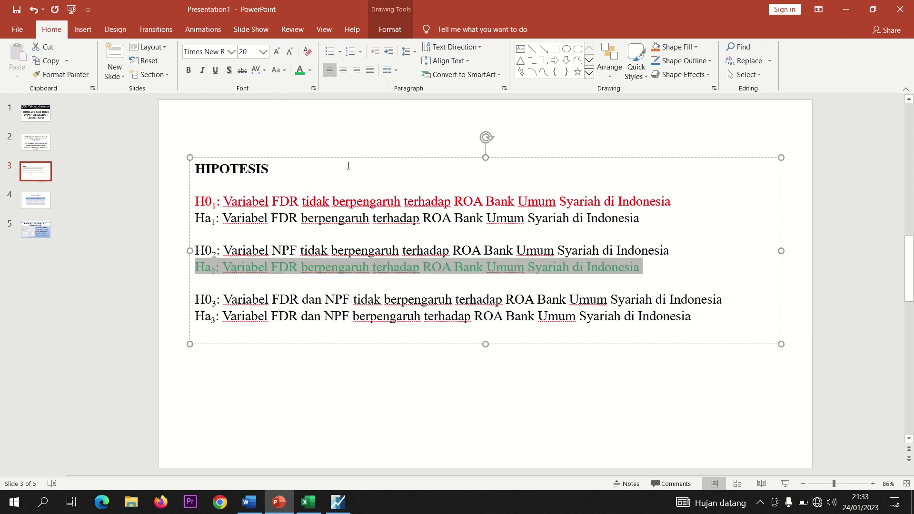
left_click(279, 293)
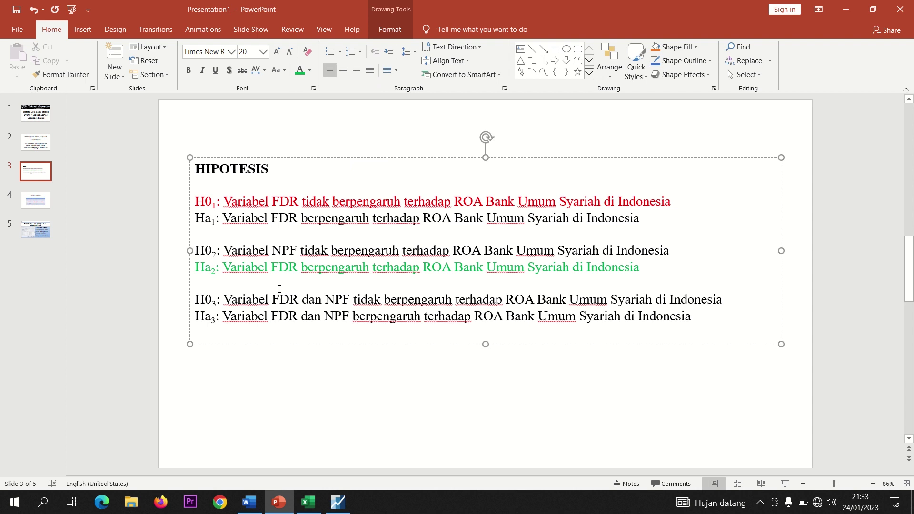
Step: Replace the variable name FDR with NPF in the green Ha 2 hypothesis line
double_click(286, 265)
key("Right")
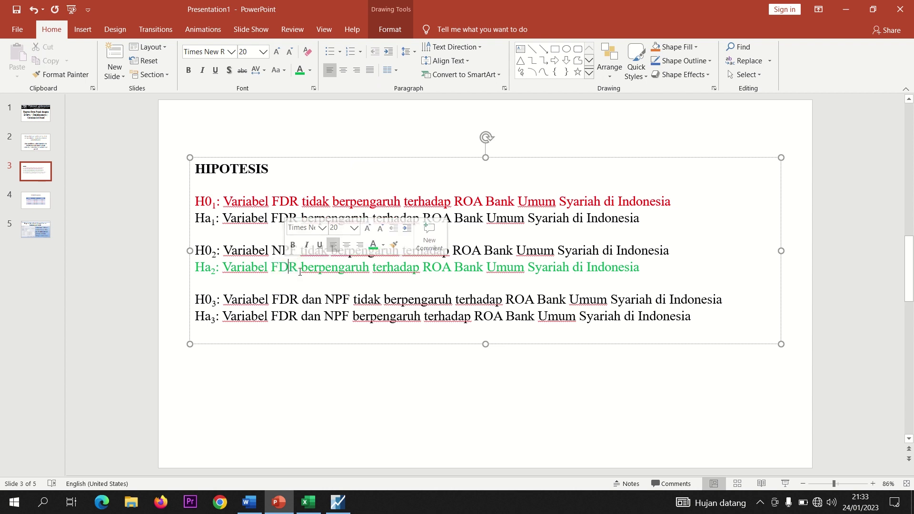
key("BackSpace")
key("BackSpace")
key("BackSpace")
type("NPF")
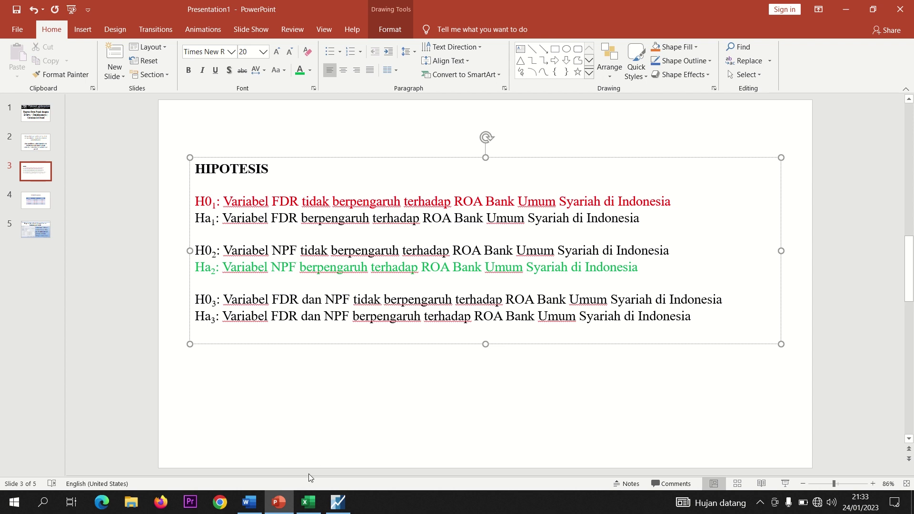
Step: Switch to Word and check the closing conclusion about the effect of NPF on ROA in item b
left_click(249, 502)
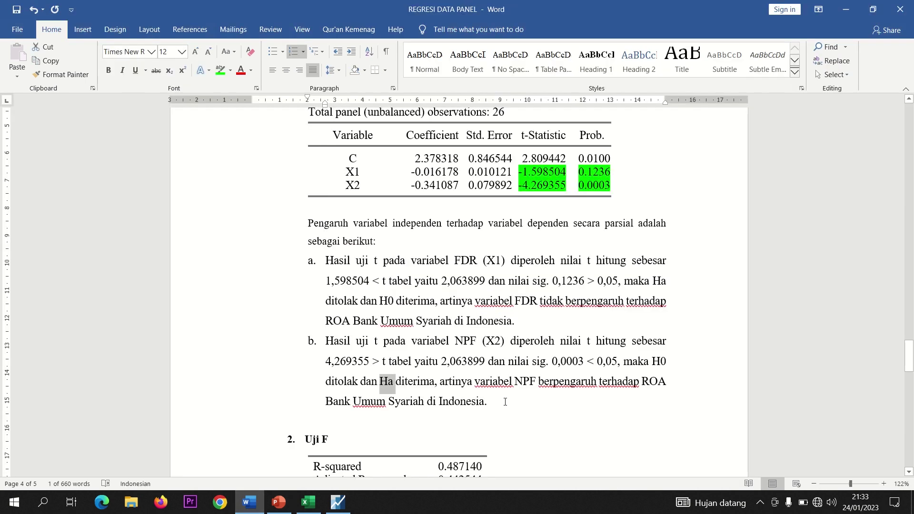
left_click_drag(521, 401, 475, 381)
left_click(562, 416)
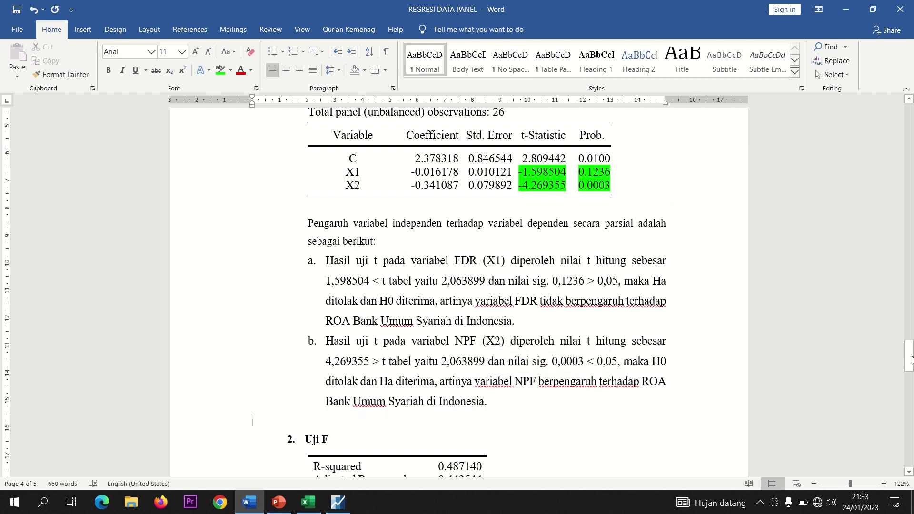
Step: Go to the Uji F section and compare its F-statistic and Prob(F-statistic) with the EViews equation output, returning to Word
left_click_drag(909, 367, 911, 391)
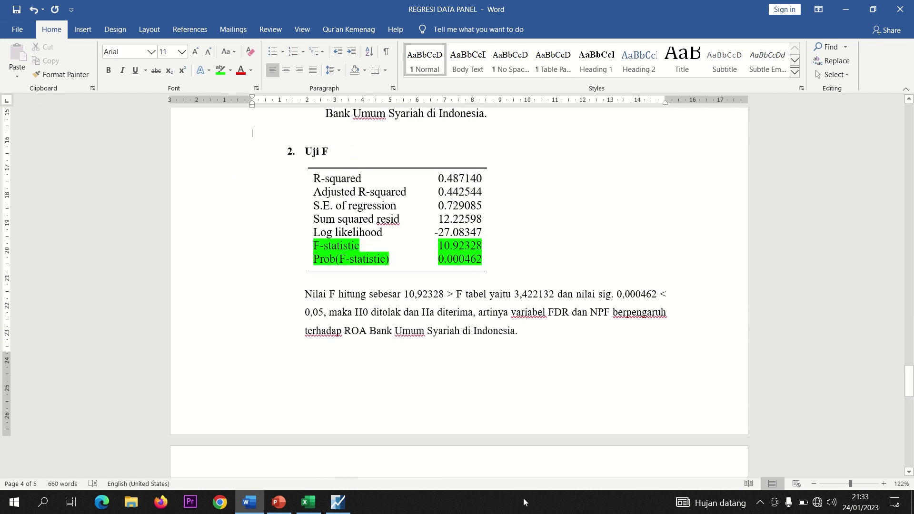
left_click(338, 502)
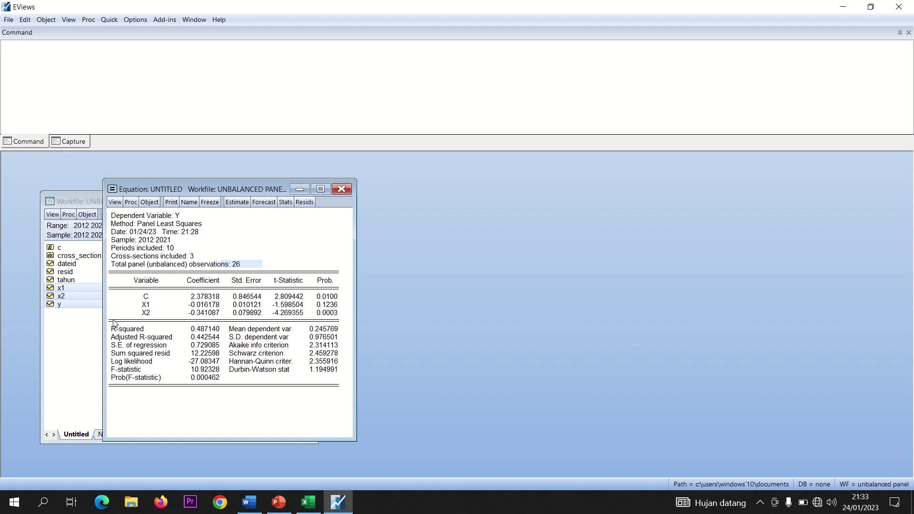
left_click_drag(113, 320, 220, 392)
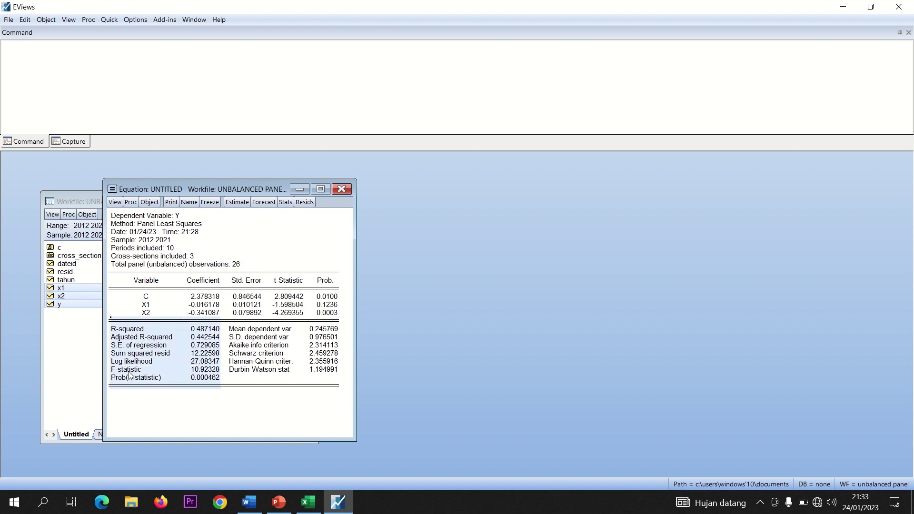
left_click_drag(120, 371, 205, 379)
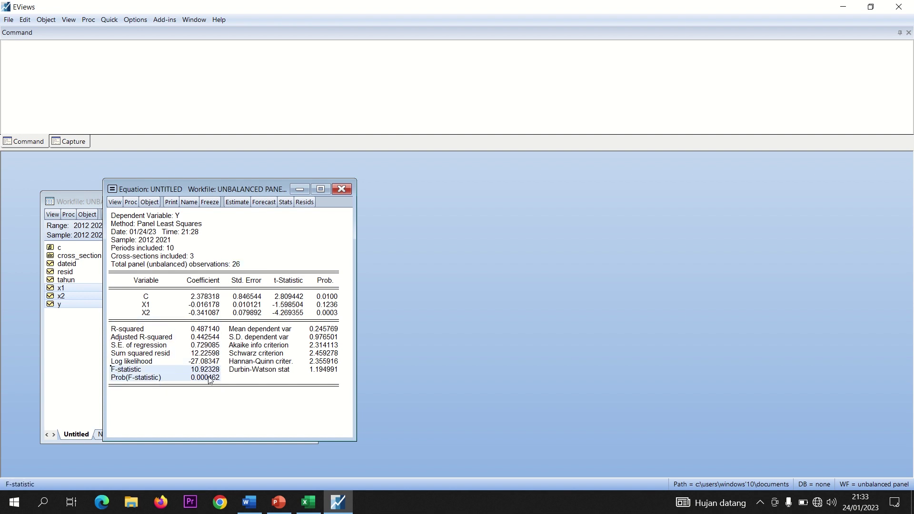
left_click(249, 501)
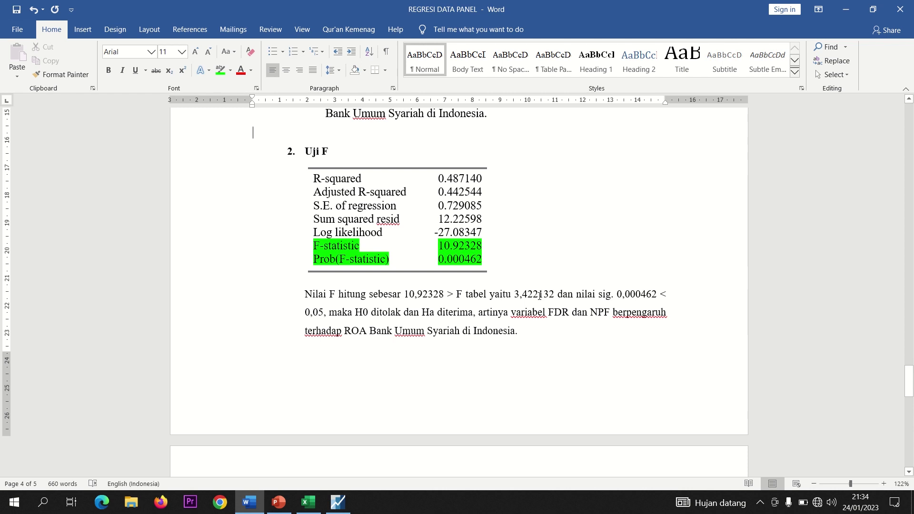
Step: Switch to Excel and reduce the height of the F tabel formula picture to uncover the Probability row beneath it
left_click(309, 501)
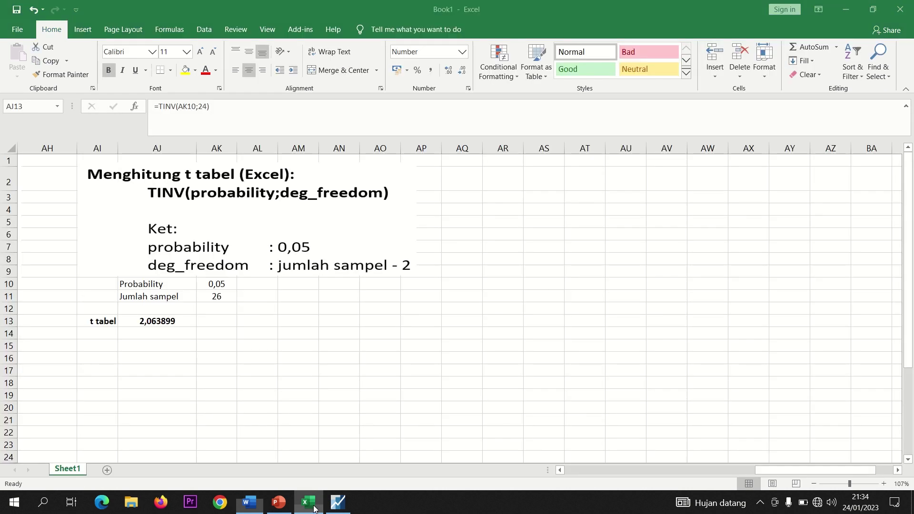
left_click_drag(765, 469, 706, 491)
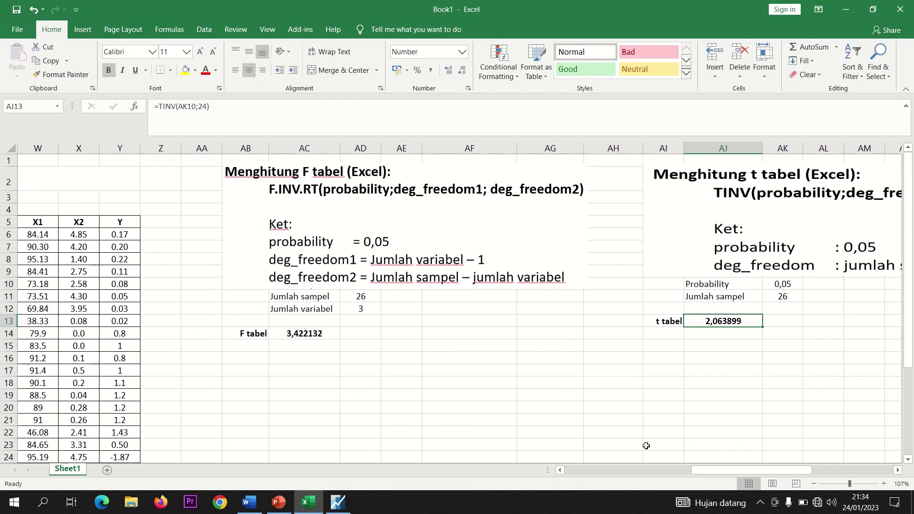
left_click(356, 296)
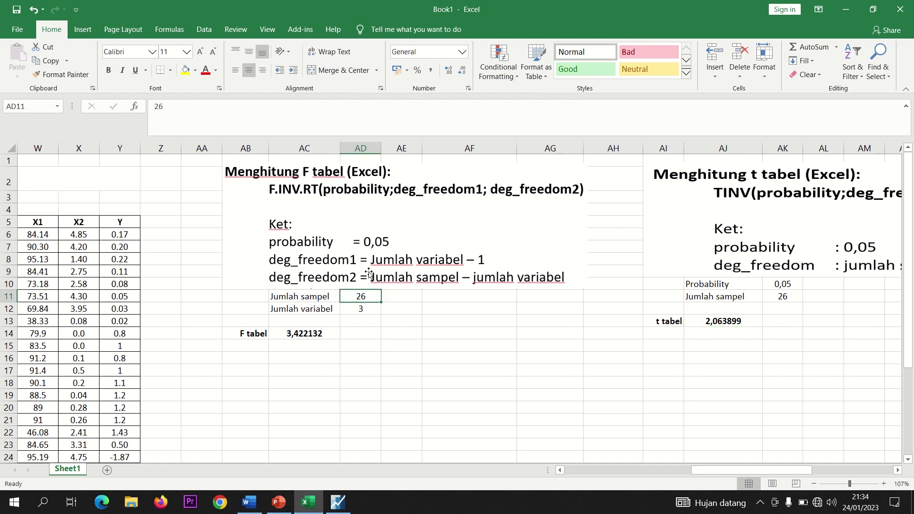
left_click(369, 272)
left_click_drag(405, 289, 405, 275)
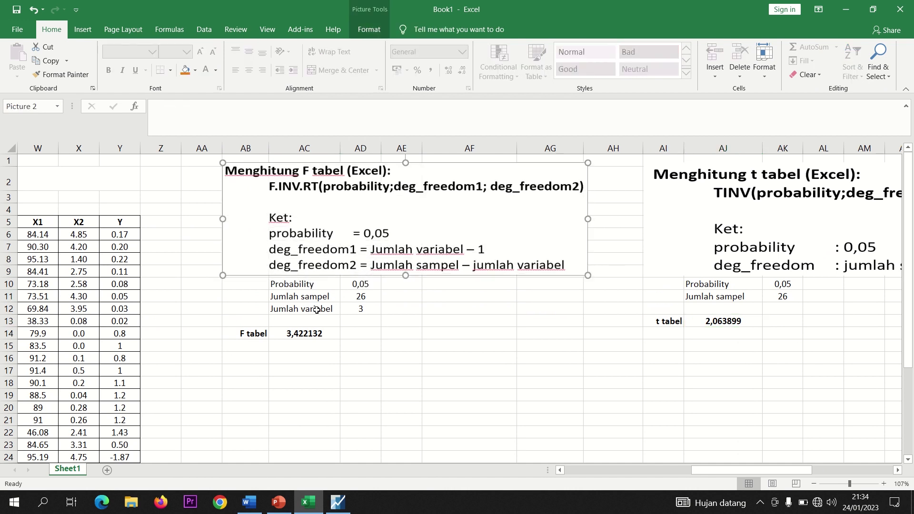
Step: Check the sample size and variable count used for F tabel against the X1, X2 and Y data columns
left_click(356, 296)
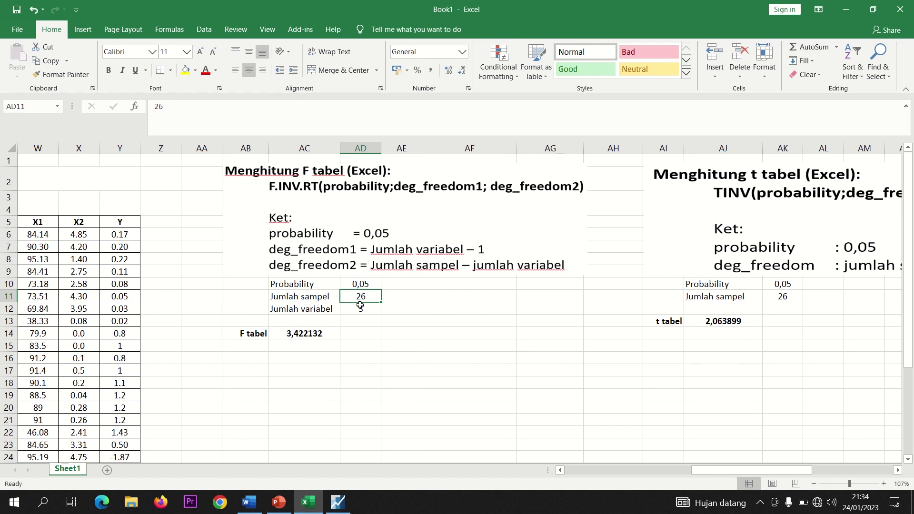
left_click(360, 306)
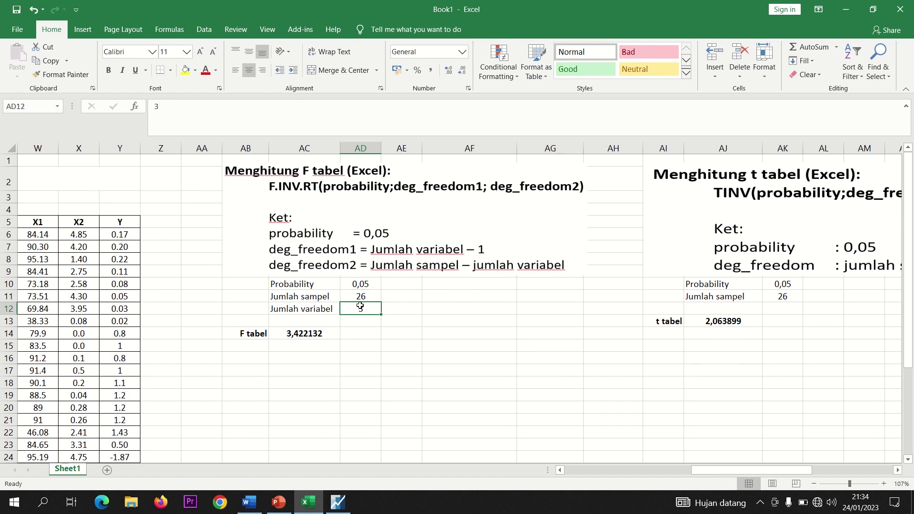
left_click(39, 222)
left_click(61, 226)
left_click(117, 220)
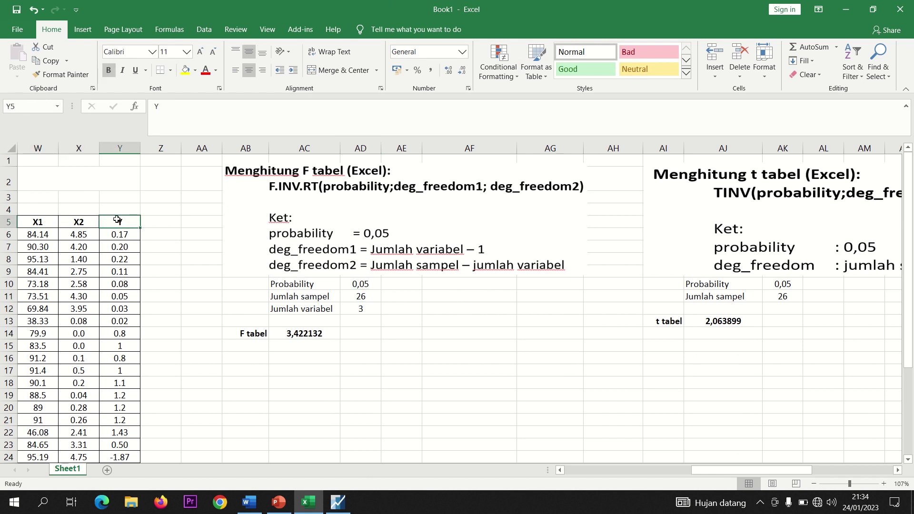
Step: Calculate F tabel in AC14 with the formula =F.INV.RT(AD10;2;23)
left_click(289, 333)
type("=")
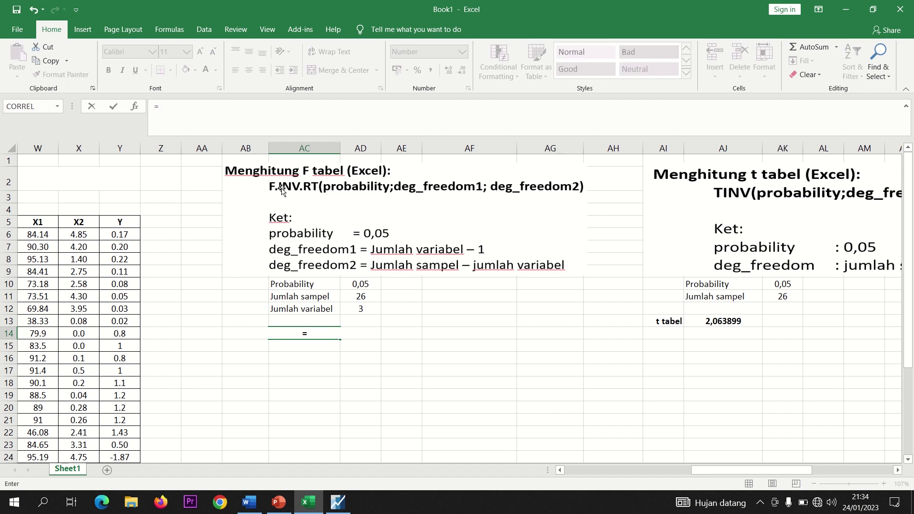
type("F.")
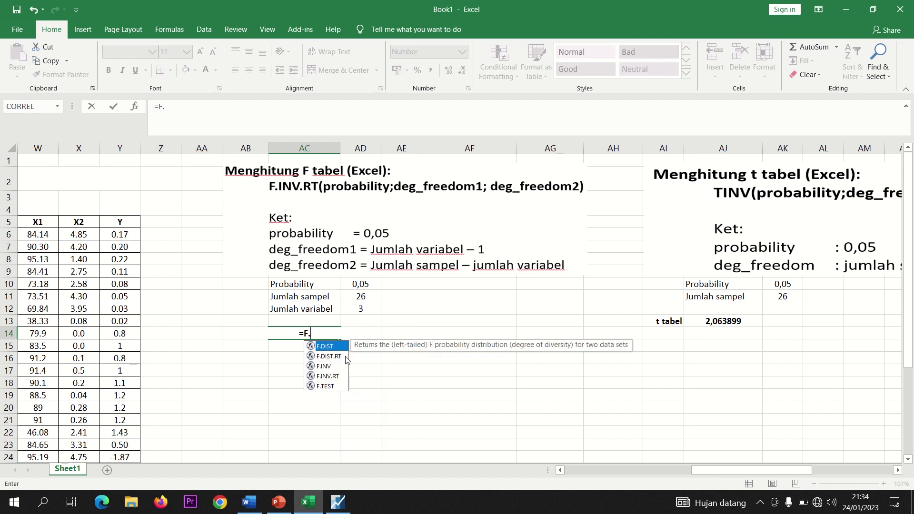
double_click(329, 376)
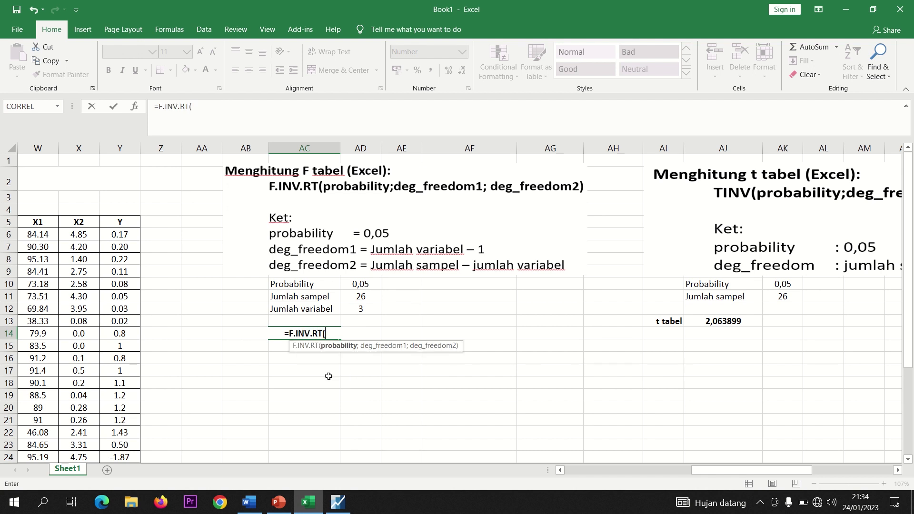
left_click(360, 285)
type(";")
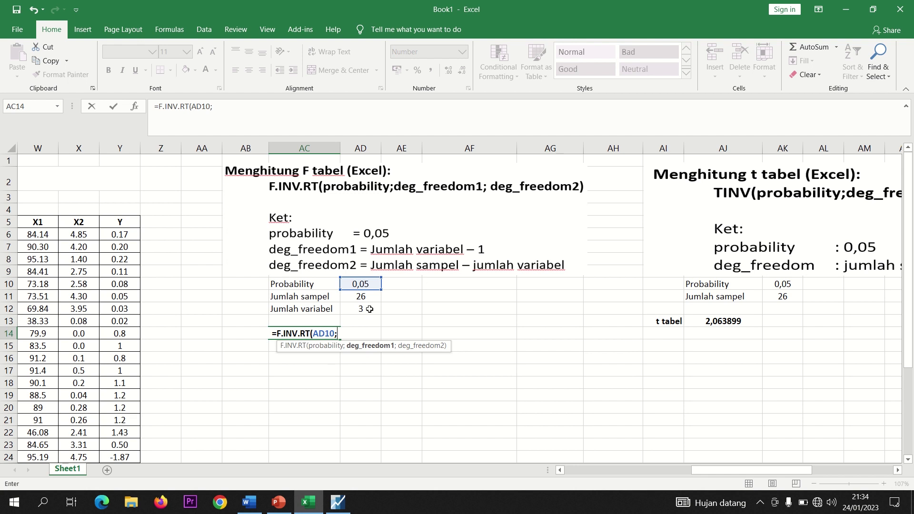
type("2")
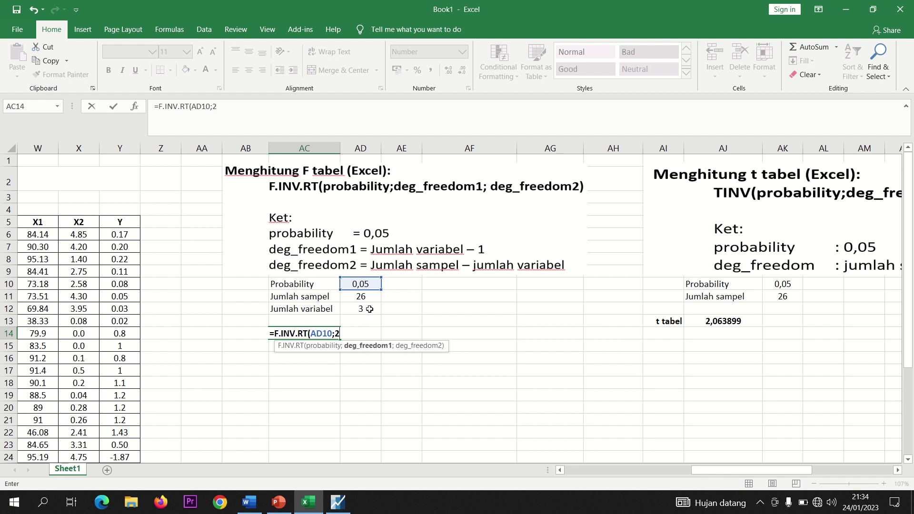
type(";")
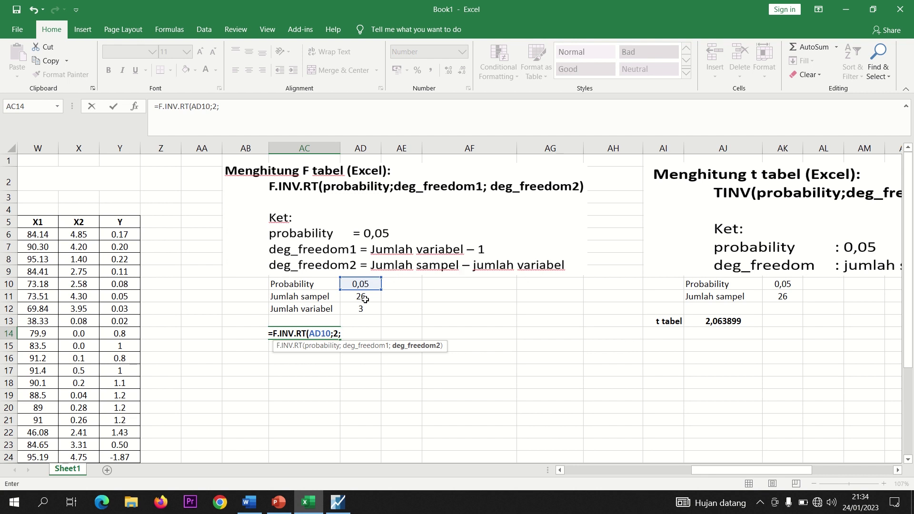
type("23)")
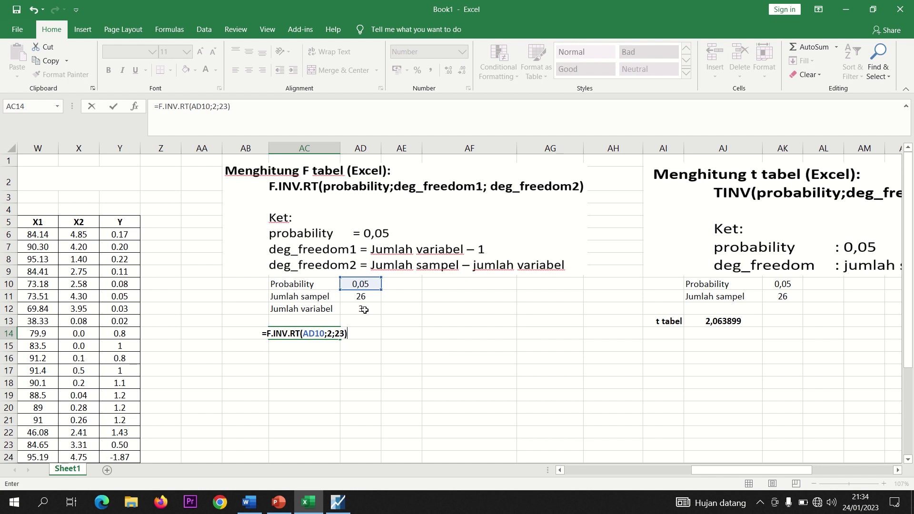
key("Return")
Step: Check the F tabel result in AC14, then switch to Word and check the Ha conclusion under Uji F
left_click(307, 337)
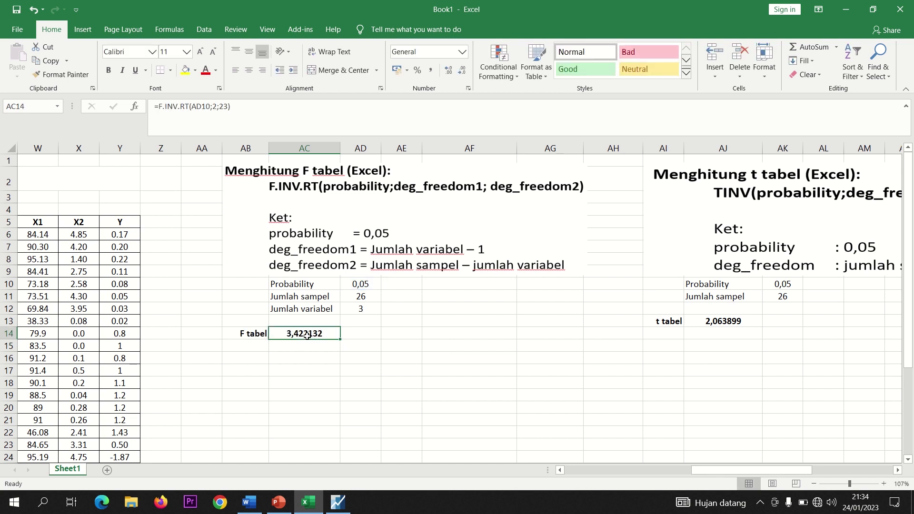
left_click(249, 503)
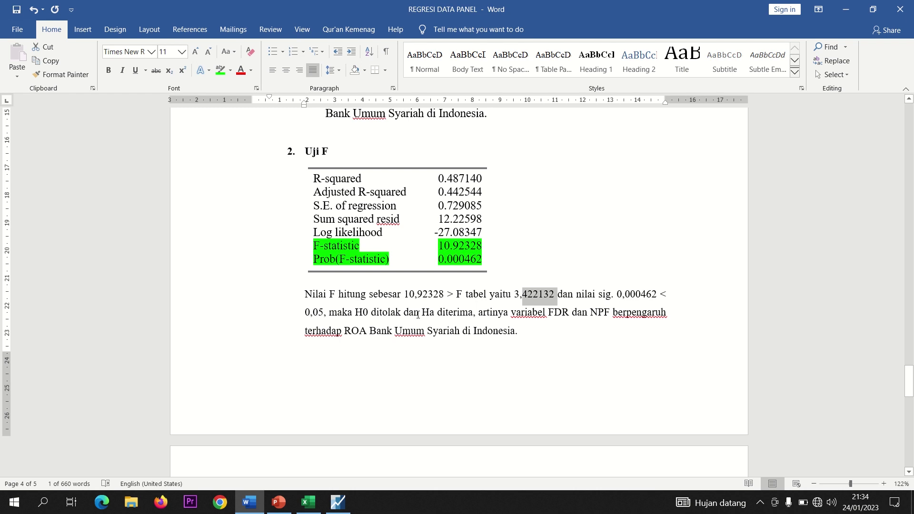
double_click(430, 314)
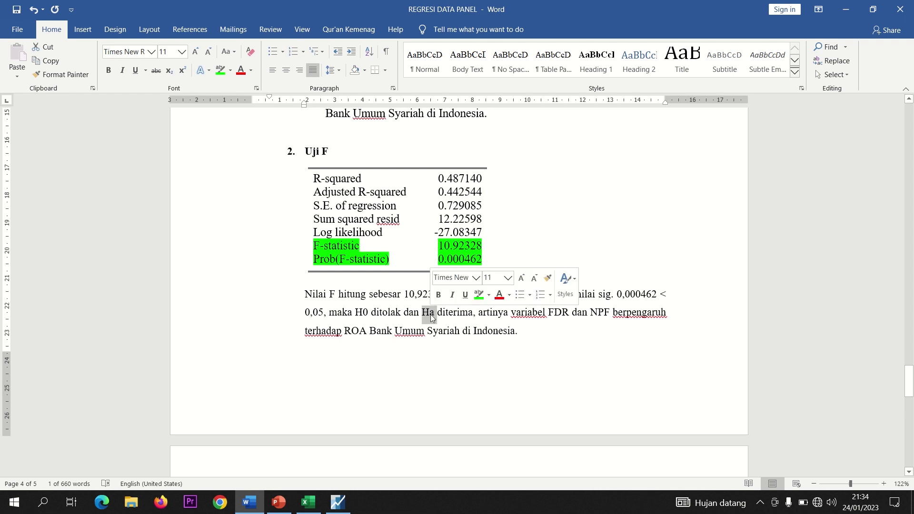
Step: Switch to PowerPoint and colour the third alternative hypothesis line (Ha 3, FDR dan NPF) green
left_click(279, 503)
left_click_drag(705, 316, 195, 317)
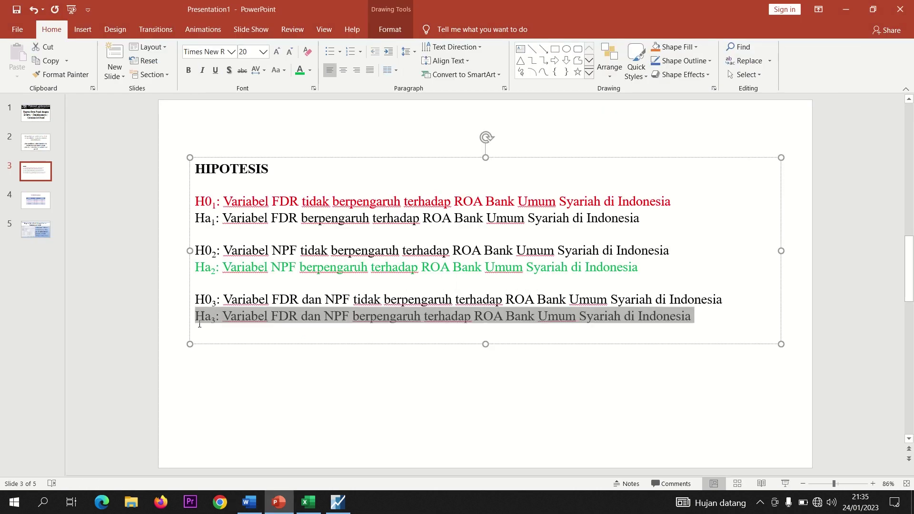
left_click(299, 72)
left_click(274, 431)
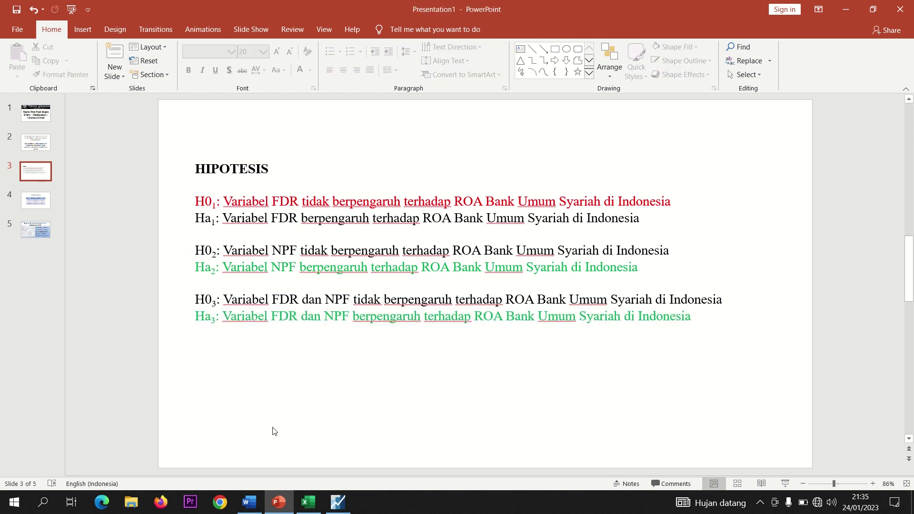
Step: Switch to Word and read the Uji Koefisien Determinasi (R2) section with its adjusted R-squared interpretation
left_click(249, 502)
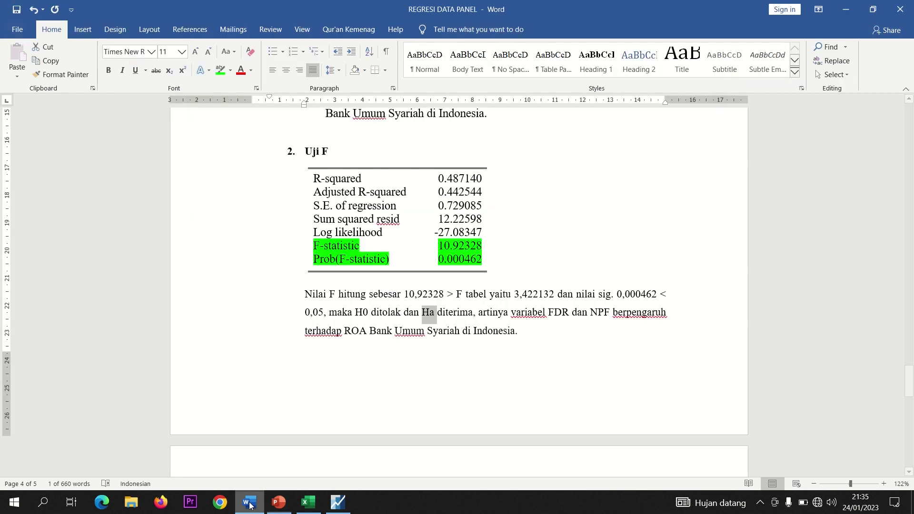
left_click(505, 366)
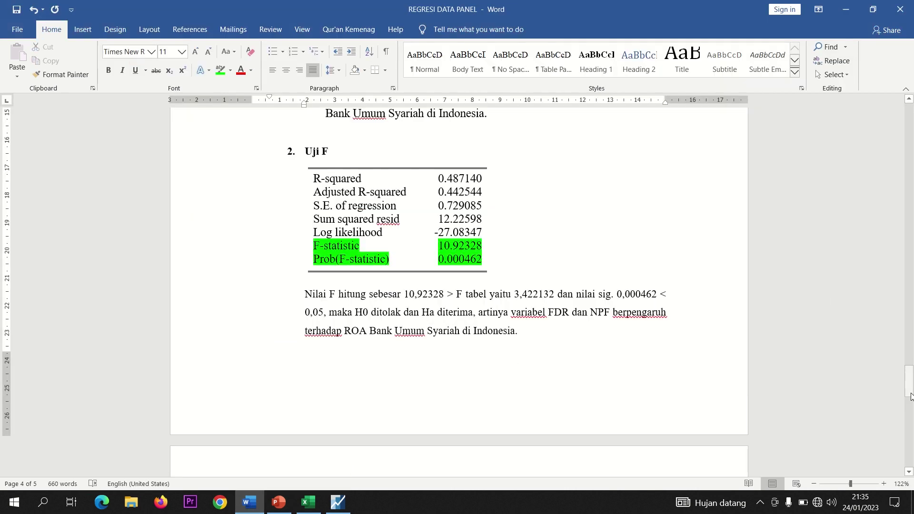
left_click_drag(909, 391, 903, 413)
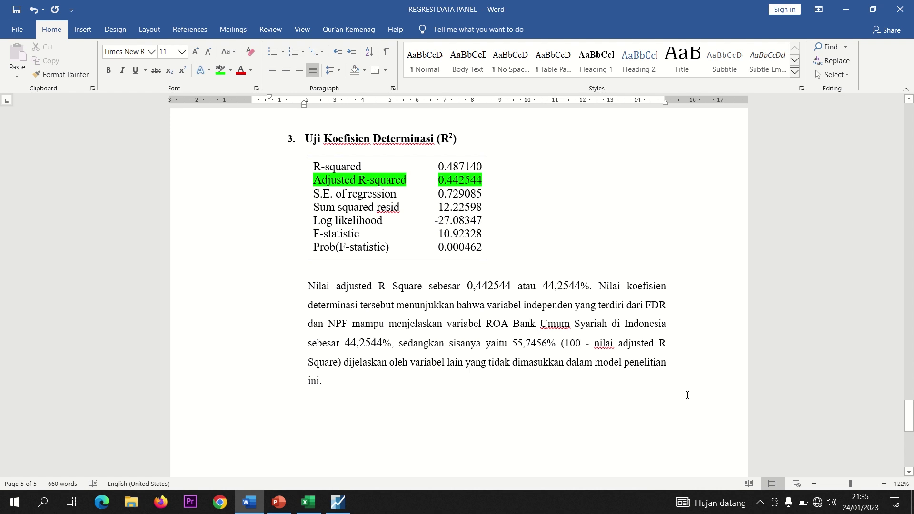